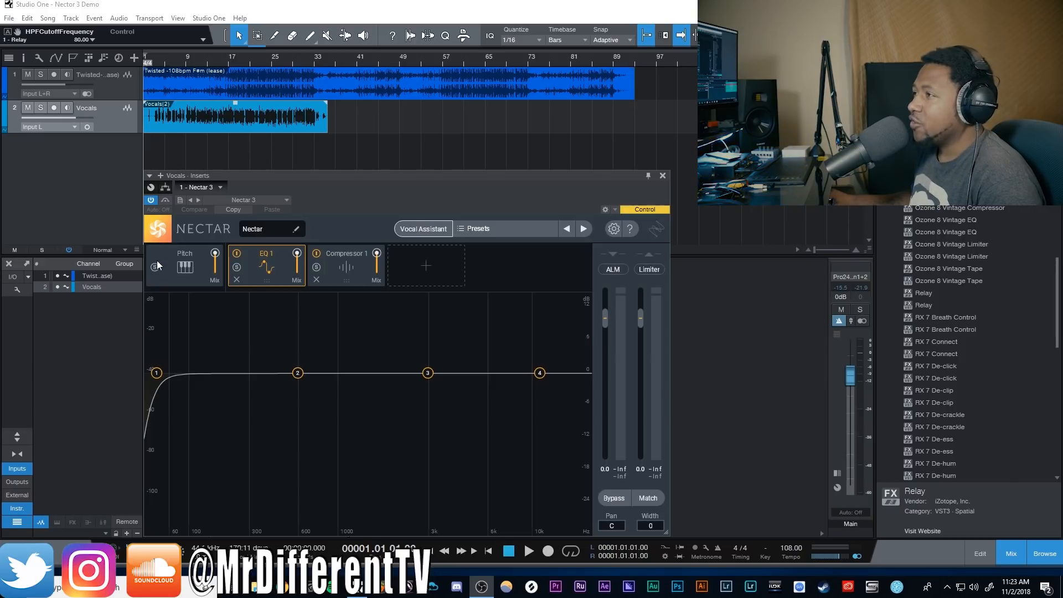
Step: View the list of modules that can be added to the Nectar chain
{"action": "left_click", "coordinate": [418, 262]}
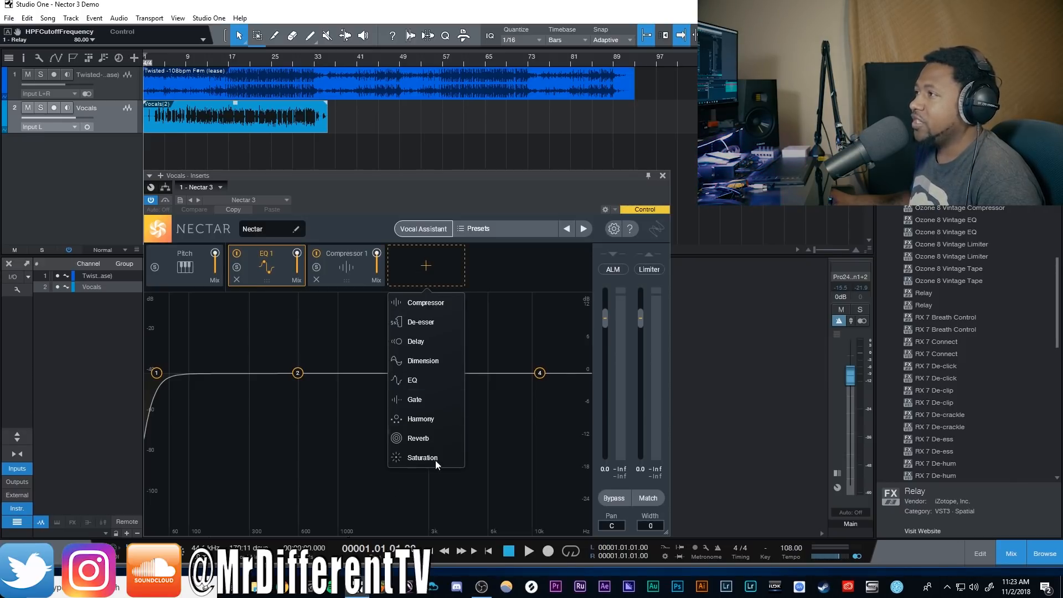
{"action": "left_click", "coordinate": [519, 271]}
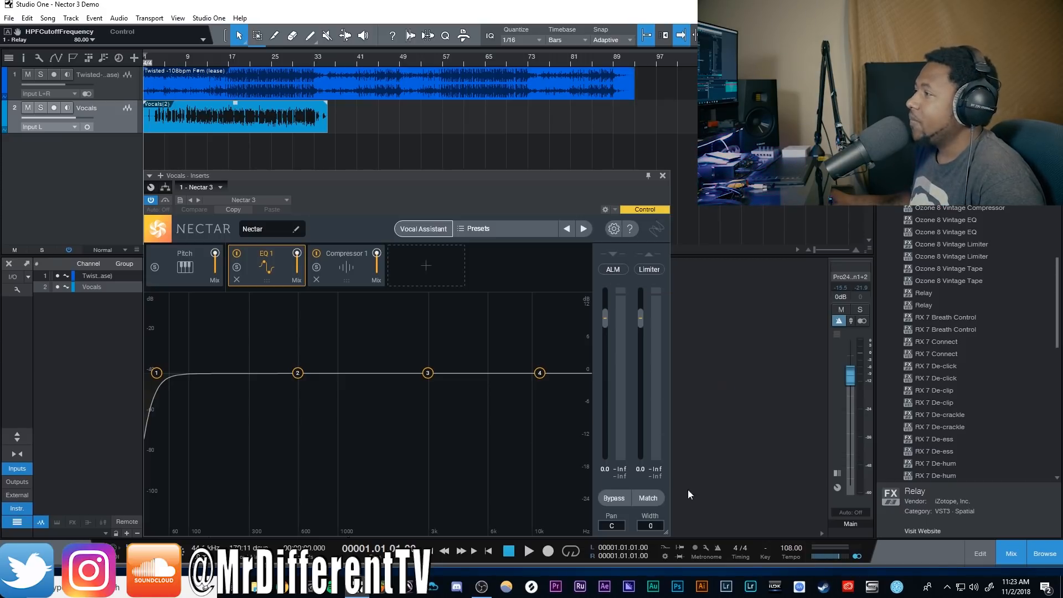
Step: Enlarge the Nectar 3 window and move it up to just below the Vocals track
{"action": "left_click_drag", "start_coordinate": [666, 534], "coordinate": [567, 446]}
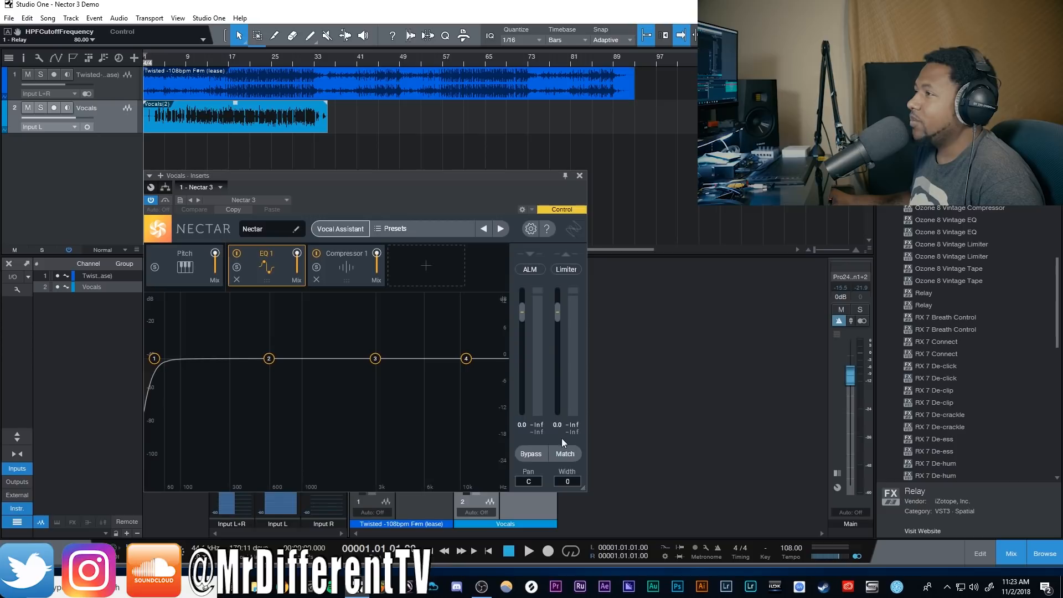
{"action": "left_click_drag", "start_coordinate": [582, 488], "coordinate": [671, 534]}
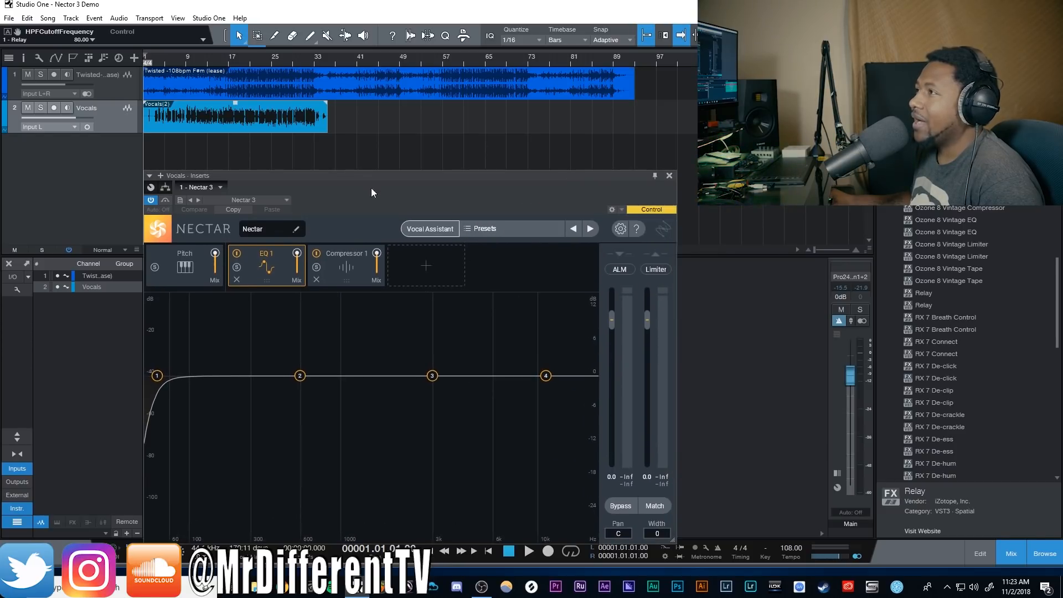
{"action": "left_click_drag", "start_coordinate": [338, 170], "coordinate": [337, 141]}
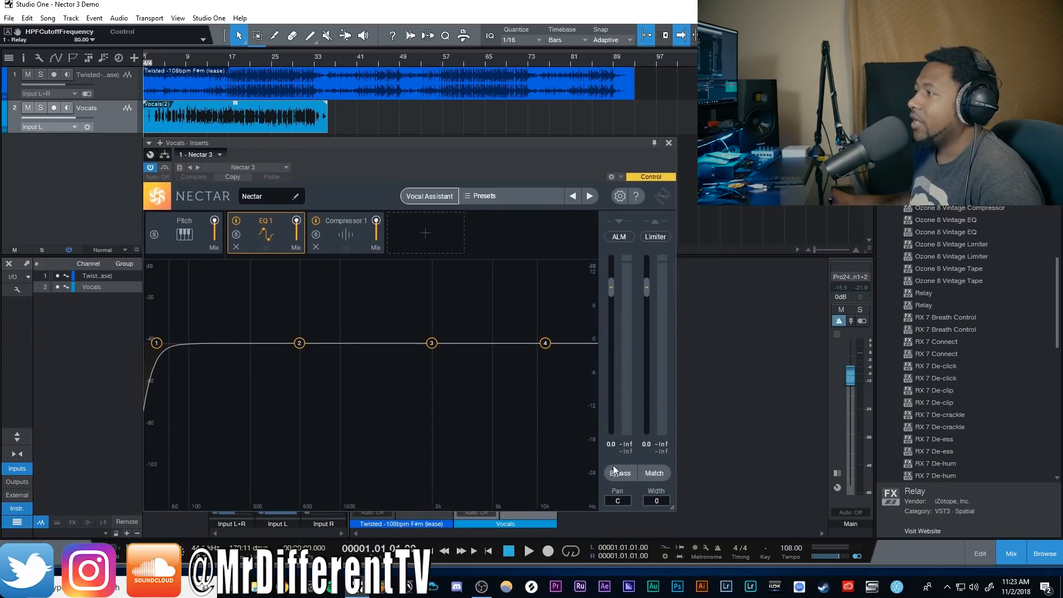
{"action": "left_click_drag", "start_coordinate": [672, 509], "coordinate": [684, 534]}
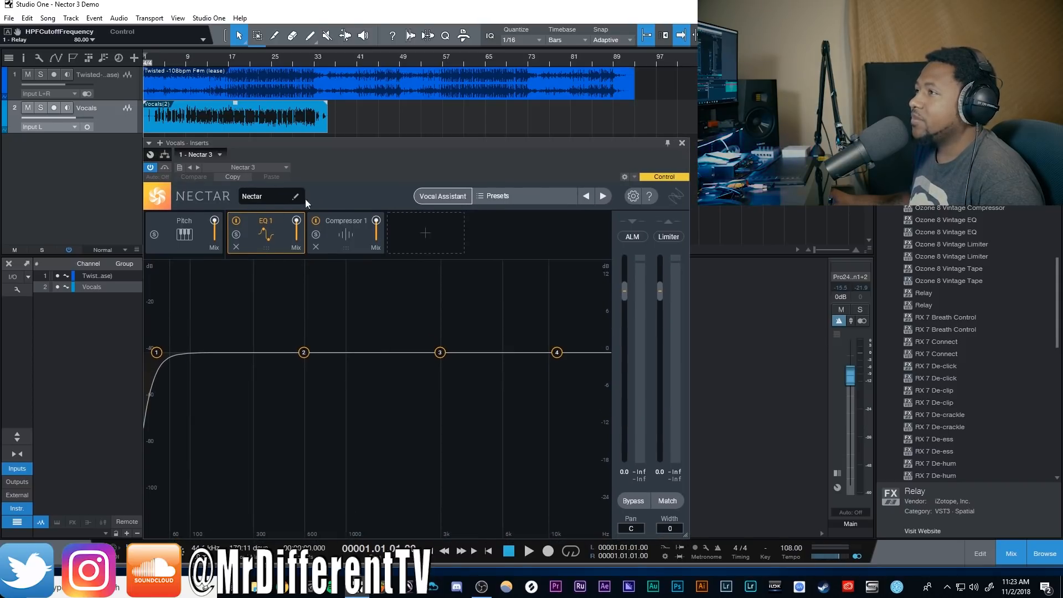
Step: View the Nectar preset categories and close the list without loading a preset
{"action": "left_click", "coordinate": [514, 200]}
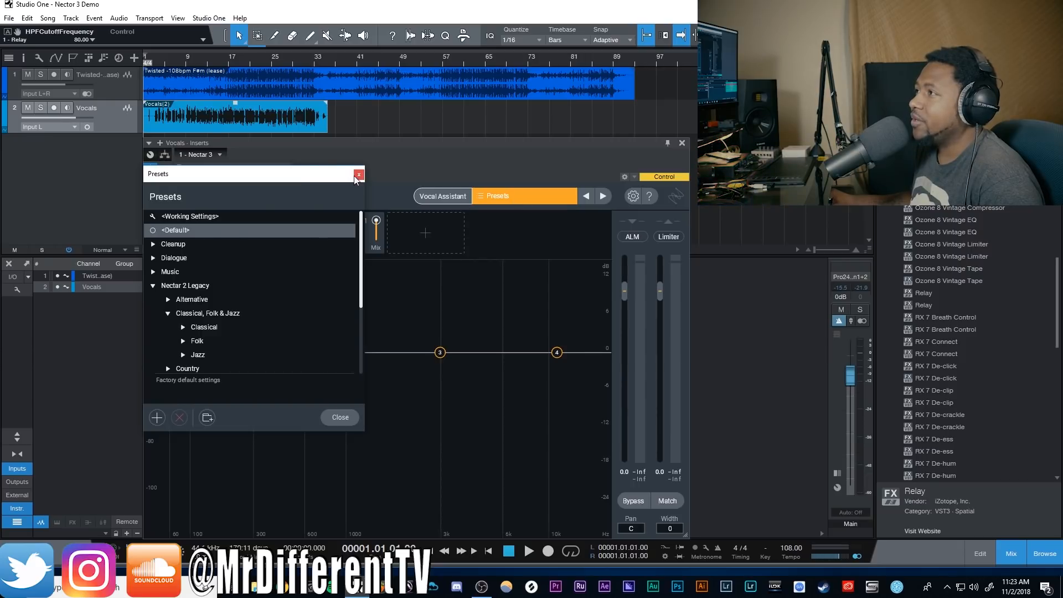
{"action": "left_click", "coordinate": [473, 198]}
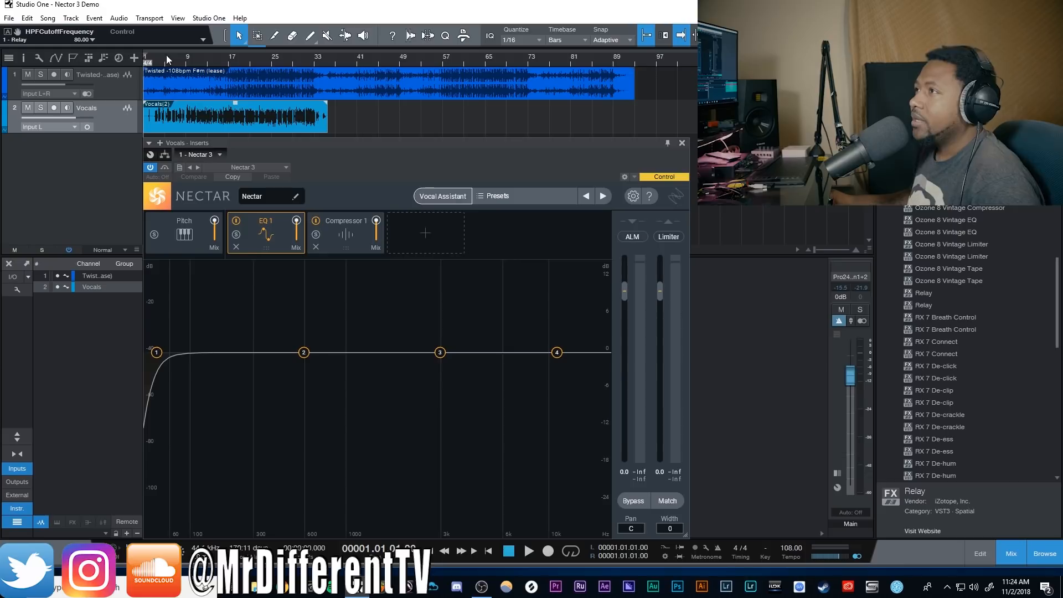
Step: Listen to the vocal with the beat from bar 9, and stop after a few bars
{"action": "left_click", "coordinate": [185, 60]}
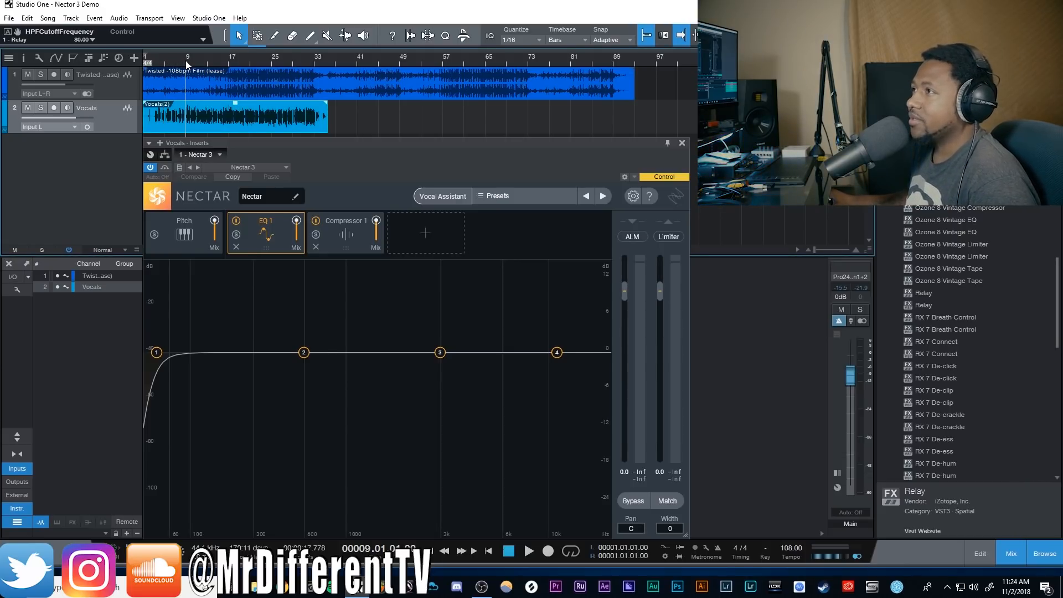
{"action": "key", "text": "space"}
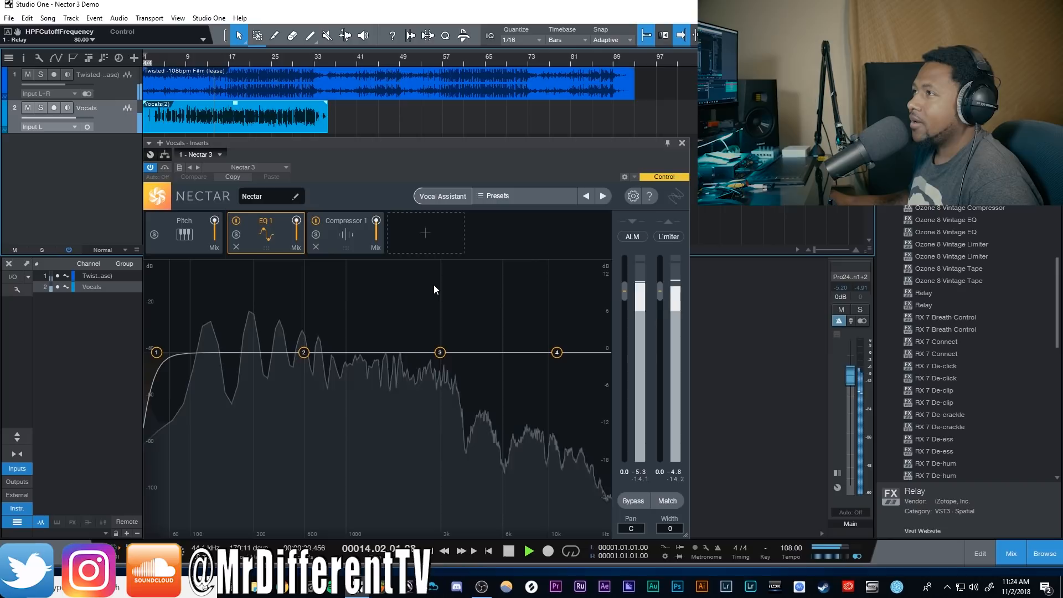
{"action": "key", "text": "space"}
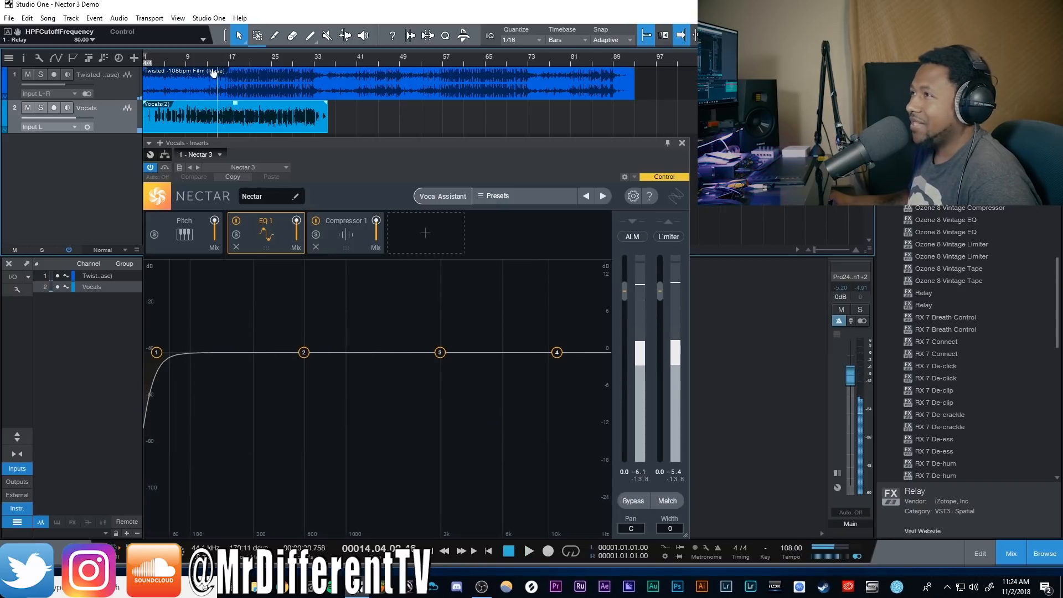
Step: Return the playhead to bar 9 and set up Vocal Assistant for both Assist and Unmask, with Relay as the unmask source
{"action": "left_click", "coordinate": [182, 61]}
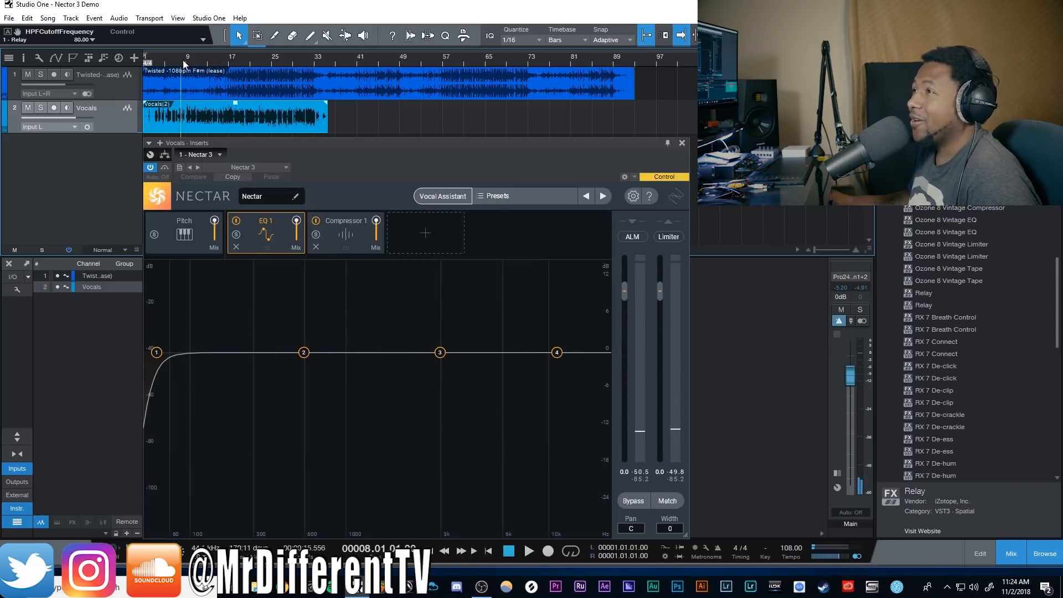
{"action": "left_click", "coordinate": [185, 61]}
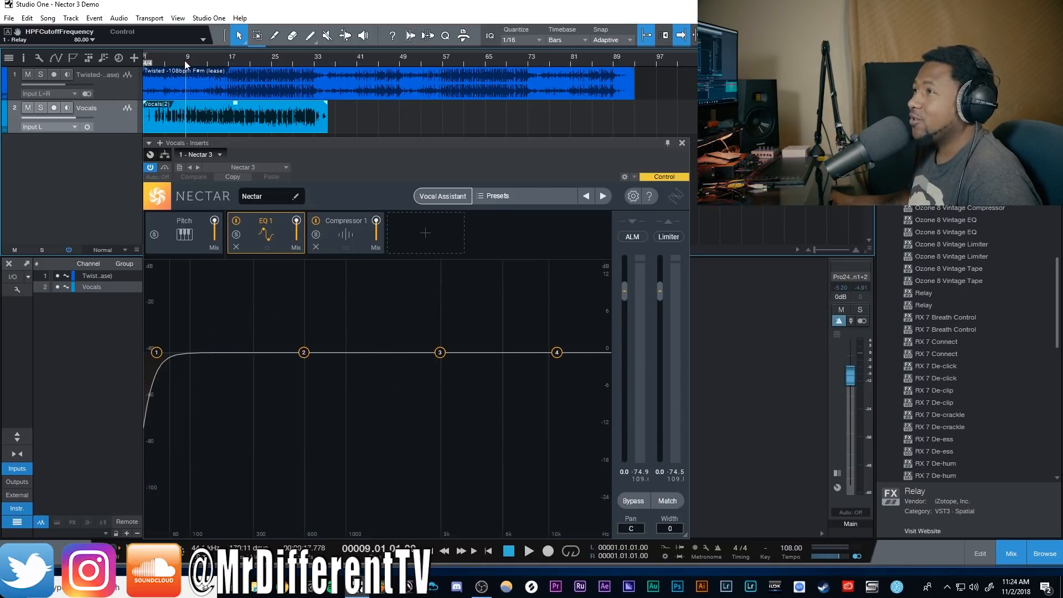
{"action": "left_click", "coordinate": [435, 196]}
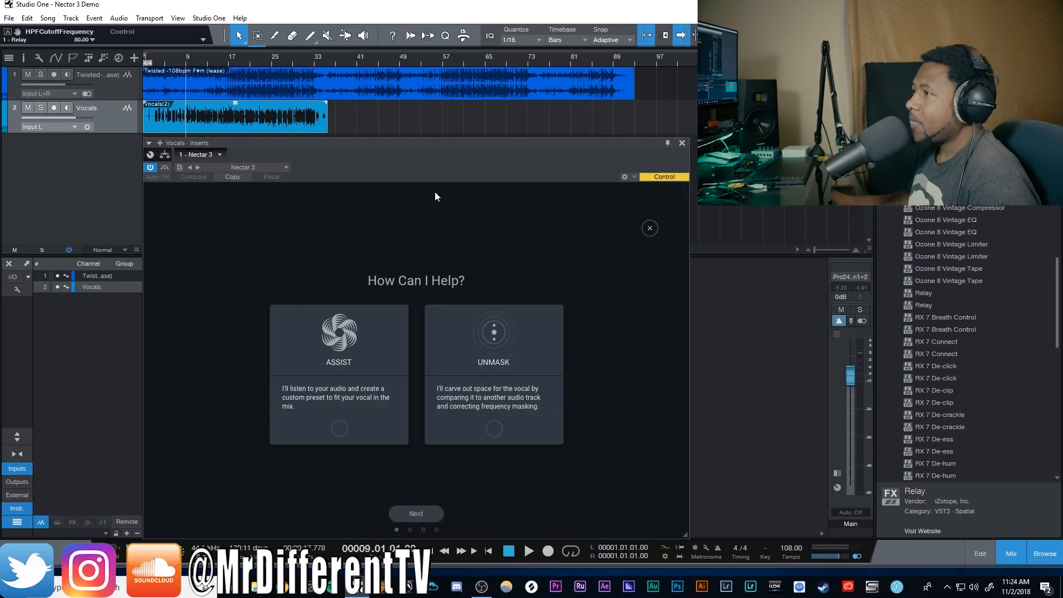
{"action": "left_click", "coordinate": [382, 383]}
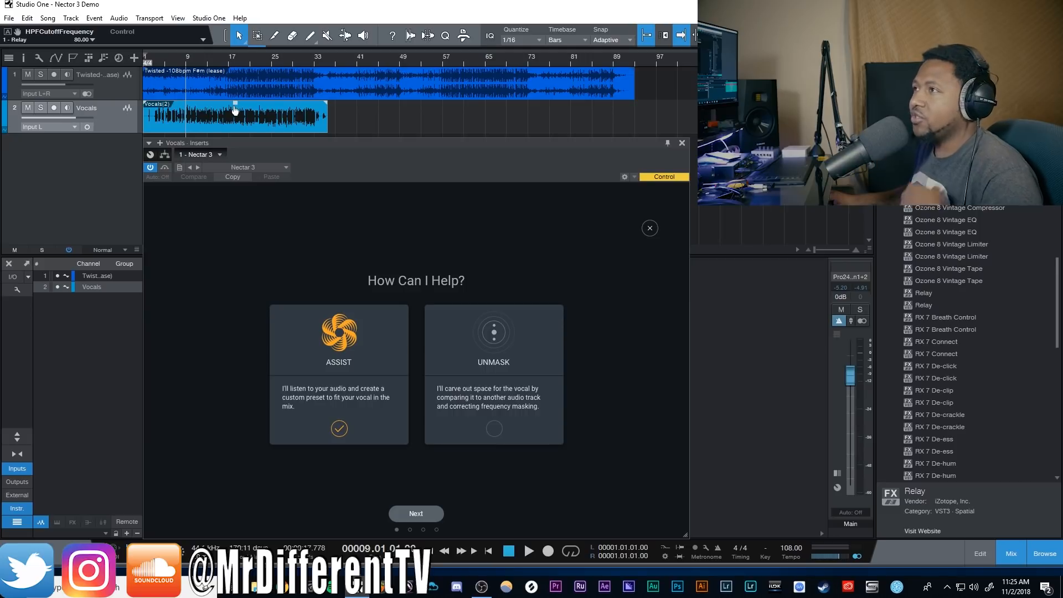
{"action": "left_click", "coordinate": [480, 377]}
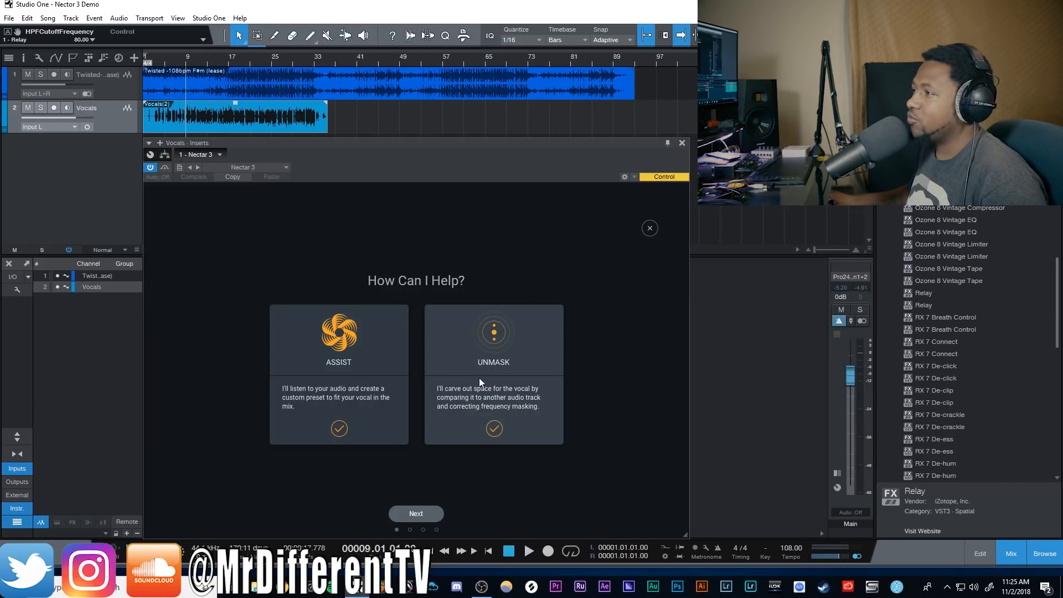
{"action": "left_click", "coordinate": [429, 513]}
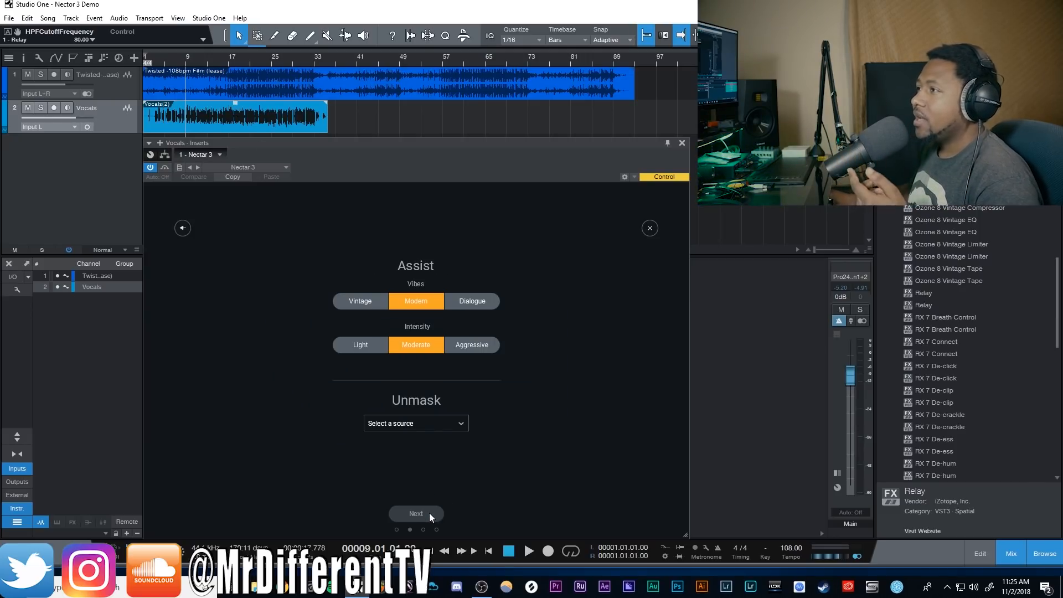
{"action": "left_click", "coordinate": [414, 424]}
{"action": "left_click", "coordinate": [416, 437]}
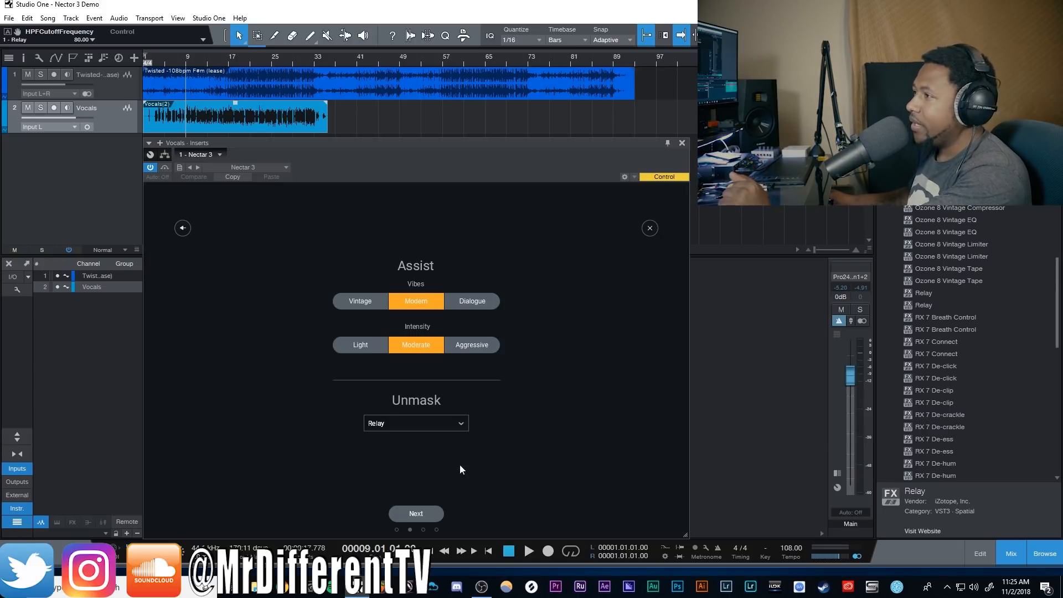
{"action": "left_click", "coordinate": [426, 514]}
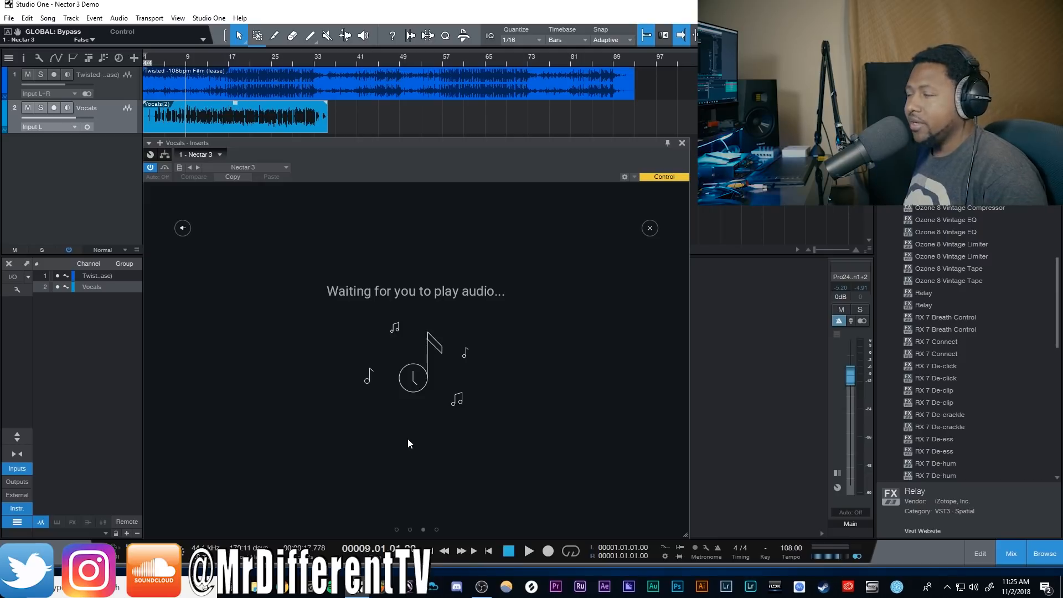
Step: Play the song until Vocal Assistant finishes its analysis, and accept its suggested settings
{"action": "key", "text": "space"}
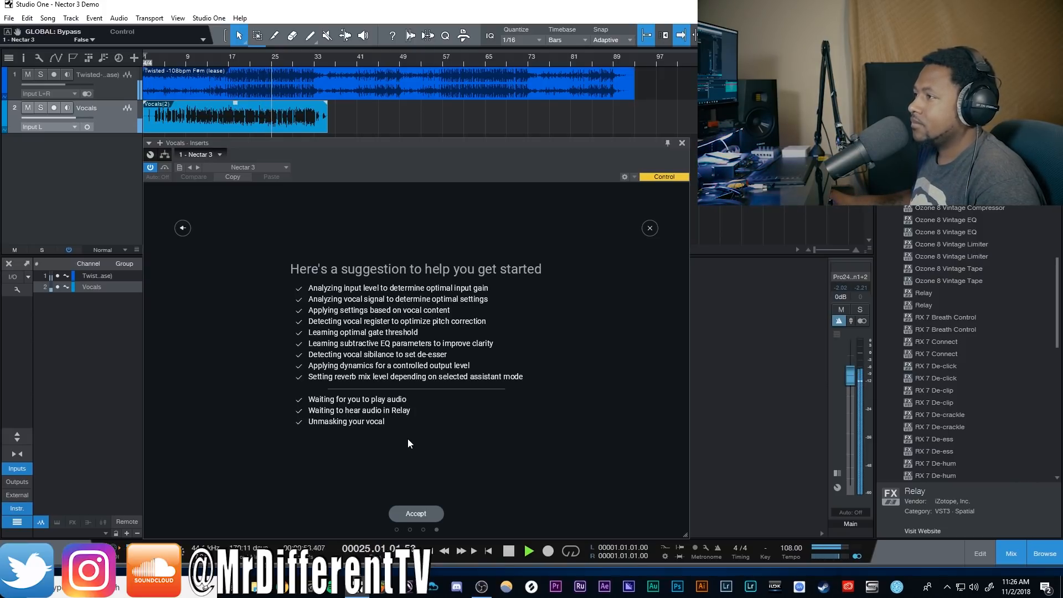
{"action": "left_click", "coordinate": [418, 514]}
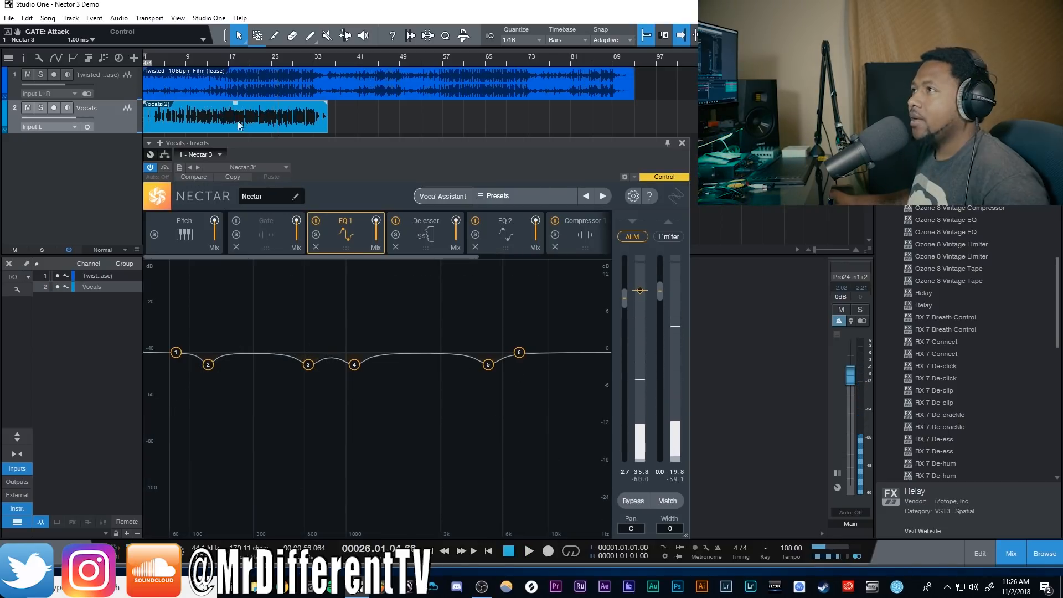
Step: Play the song from bar 9 and compare the vocal with Nectar's processing bypassed and active
{"action": "left_click", "coordinate": [184, 61]}
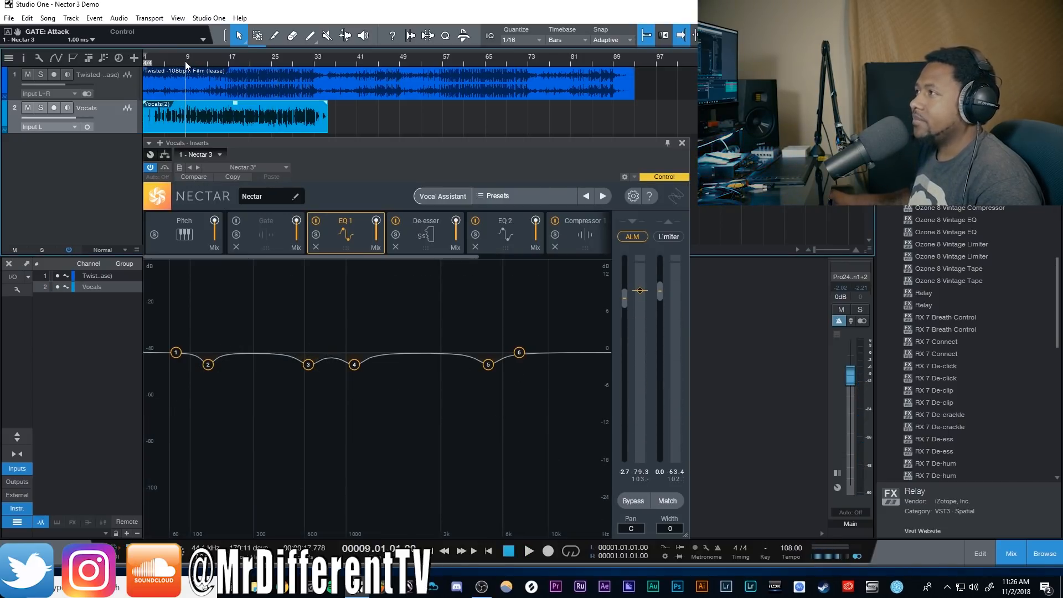
{"action": "left_click", "coordinate": [632, 500]}
{"action": "key", "text": "space"}
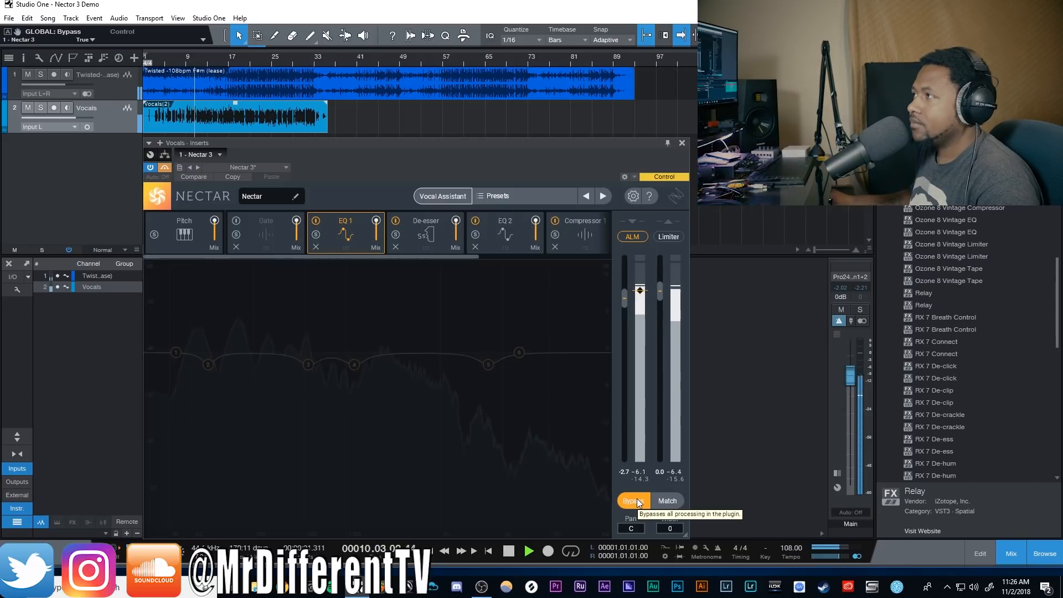
{"action": "left_click", "coordinate": [632, 500]}
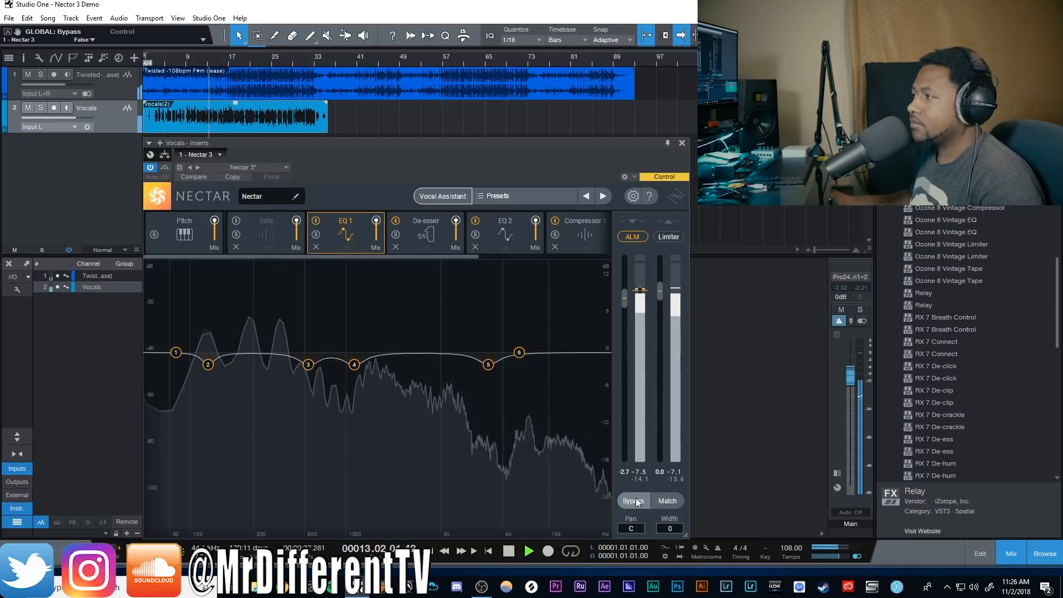
{"action": "left_click", "coordinate": [634, 500]}
{"action": "left_click", "coordinate": [635, 500]}
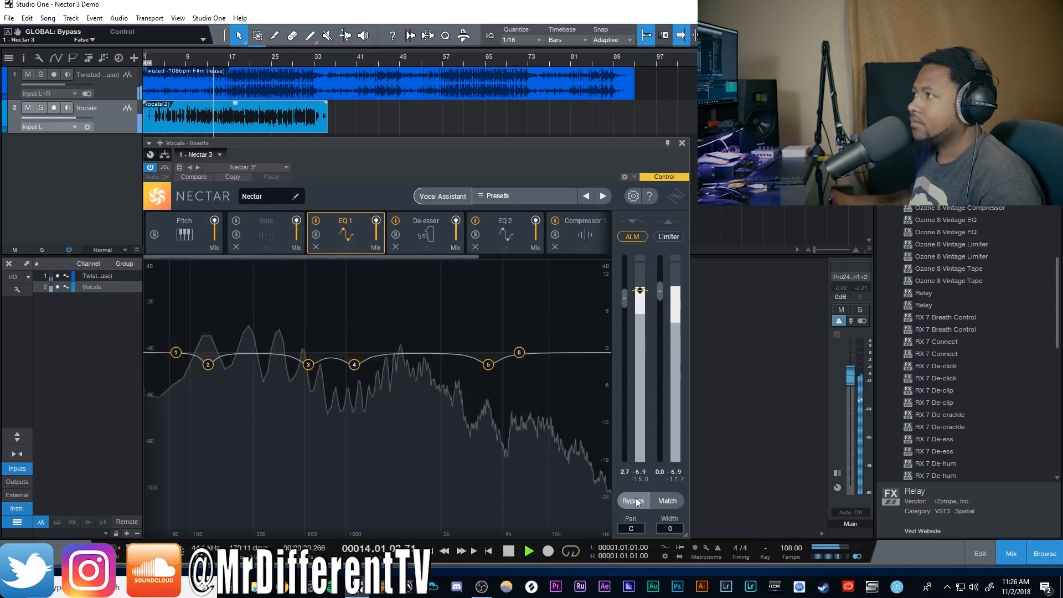
{"action": "key", "text": "space"}
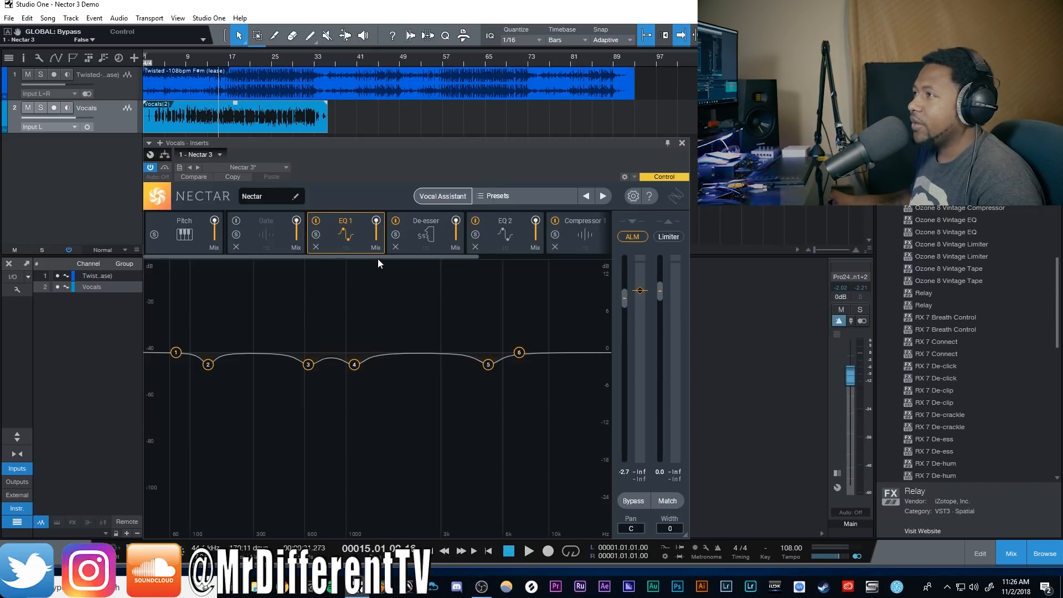
Step: Examine the settings of the De-esser, EQ 2, Compressor 1 and Reverb modules in the chain
{"action": "left_click_drag", "start_coordinate": [378, 257], "coordinate": [411, 257]}
{"action": "left_click", "coordinate": [377, 234]}
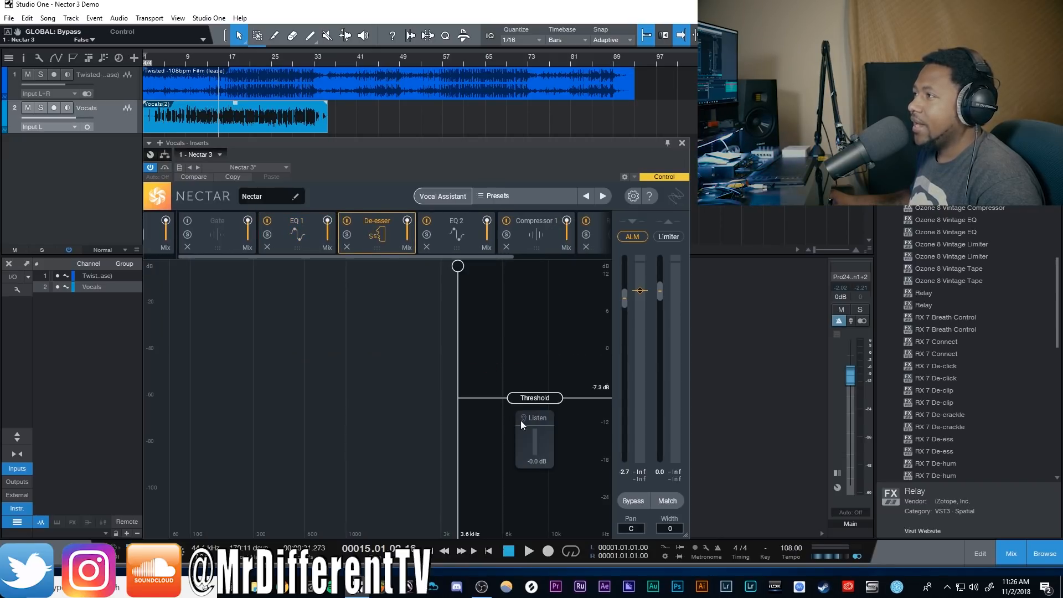
{"action": "left_click", "coordinate": [436, 235]}
{"action": "left_click_drag", "start_coordinate": [450, 255], "coordinate": [459, 256]}
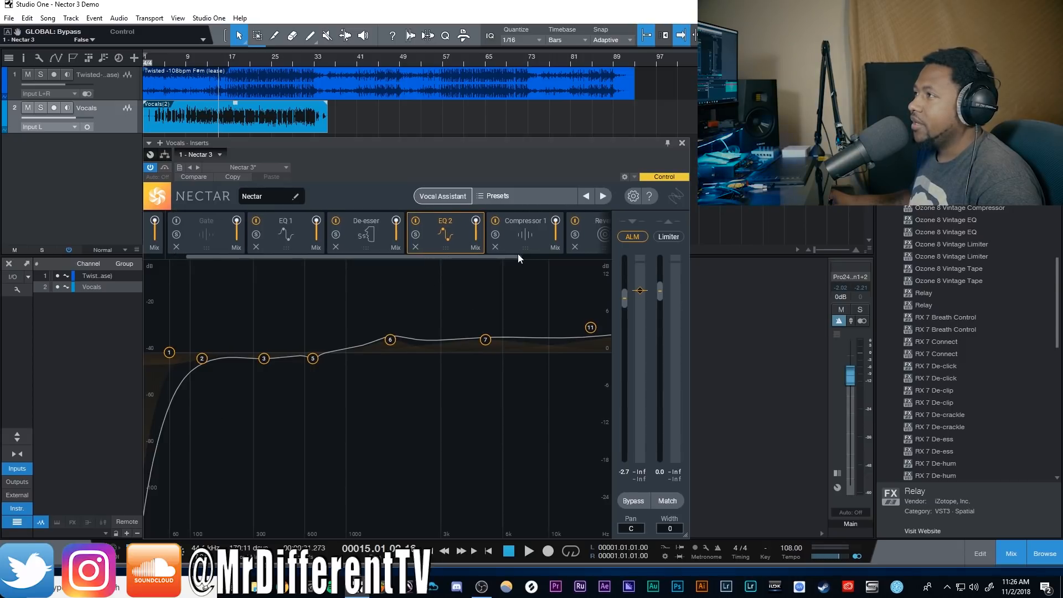
{"action": "left_click_drag", "start_coordinate": [517, 254], "coordinate": [556, 258]}
{"action": "left_click", "coordinate": [418, 238]}
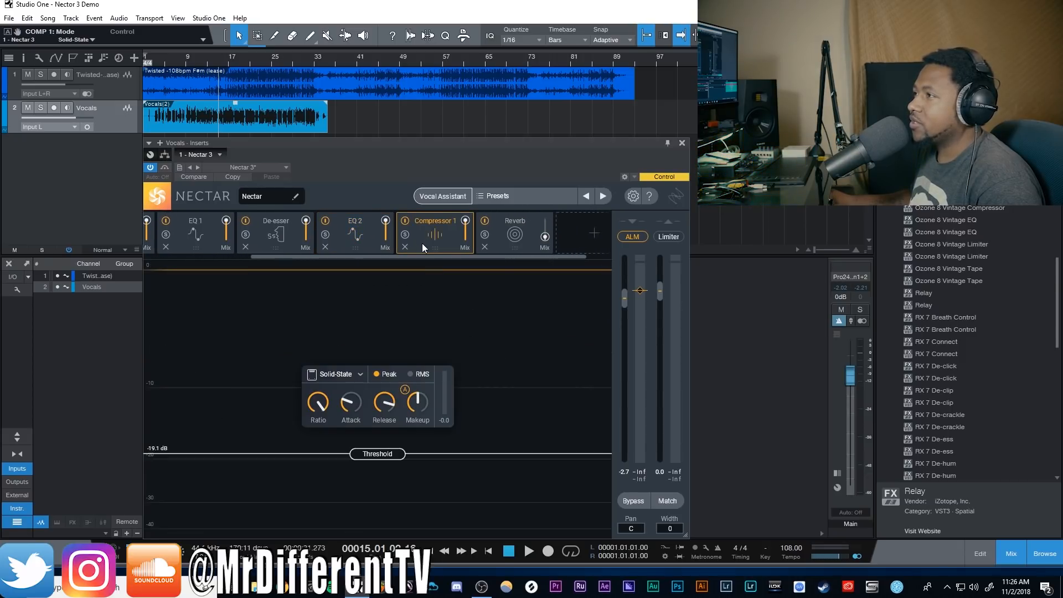
{"action": "left_click", "coordinate": [520, 240]}
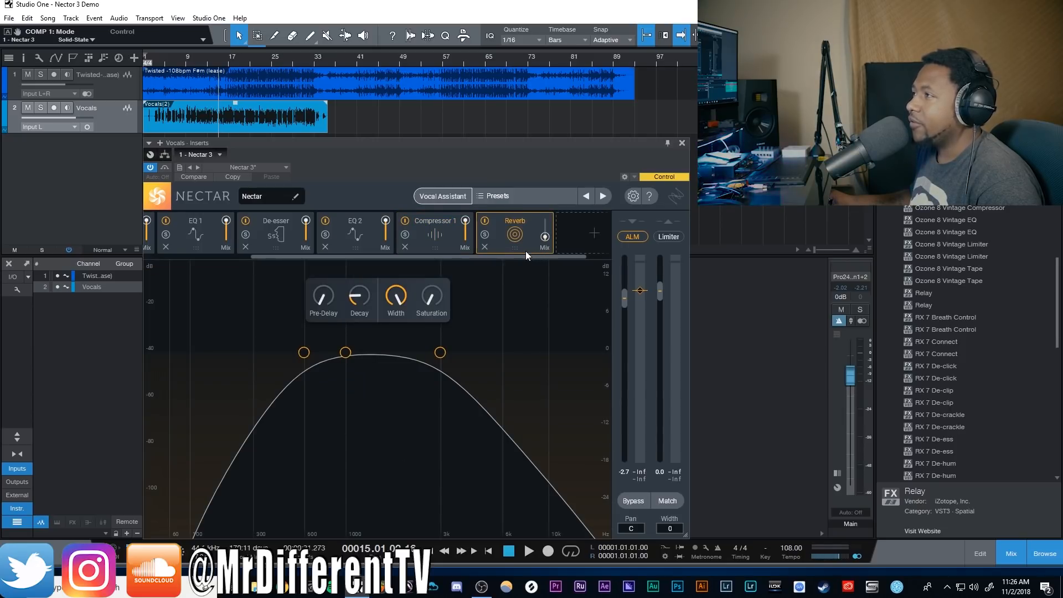
Step: Bypass the Reverb module in the Nectar chain
{"action": "left_click", "coordinate": [484, 220]}
{"action": "left_click_drag", "start_coordinate": [496, 257], "coordinate": [341, 250]}
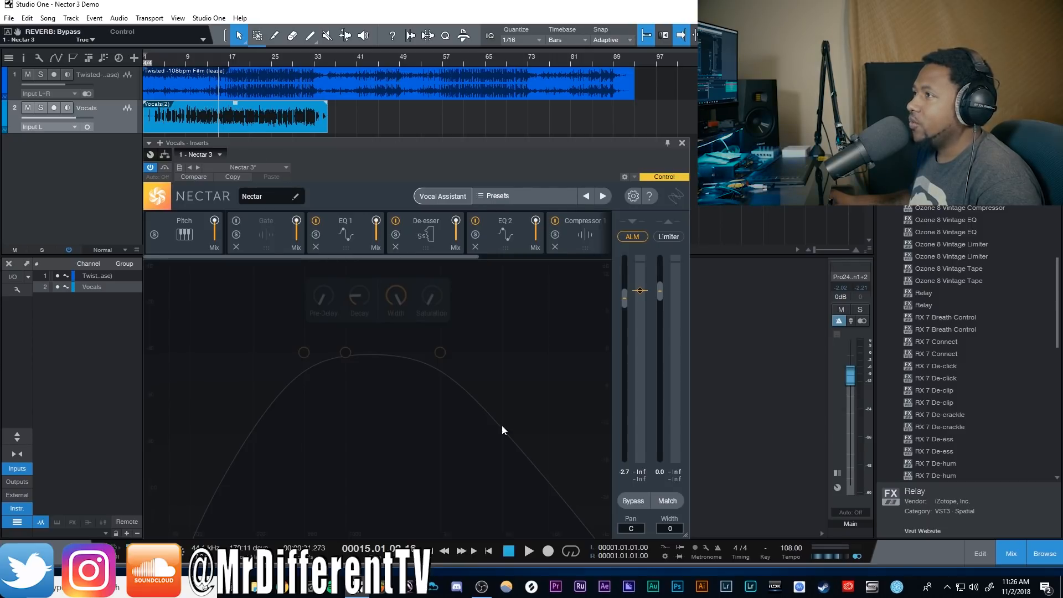
Step: Open Relay on the Twisted beat track and compare the mix with Nectar unmasking off and on during playback
{"action": "left_click", "coordinate": [459, 84]}
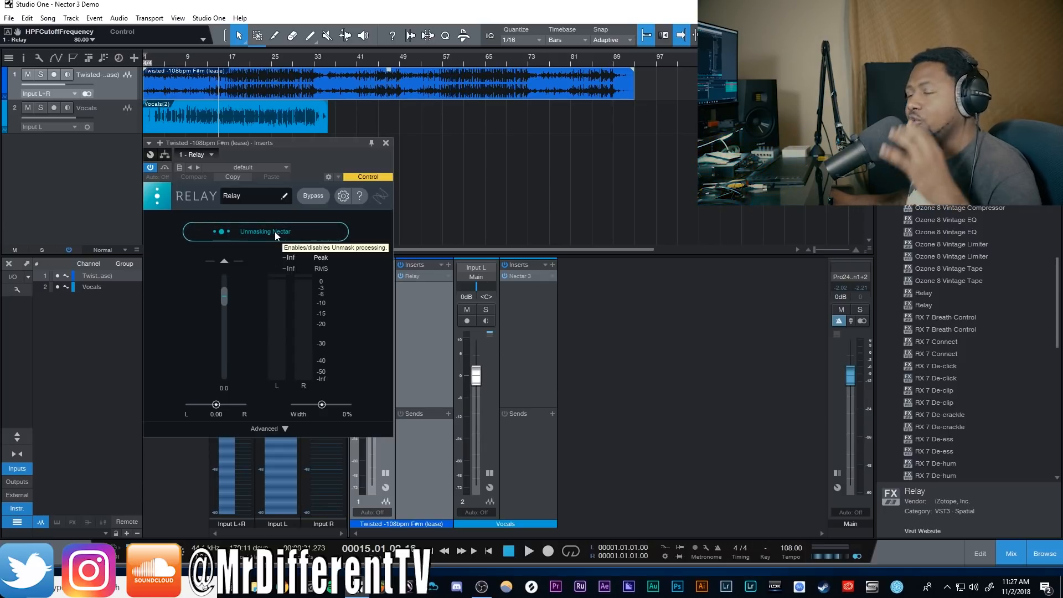
{"action": "key", "text": "space"}
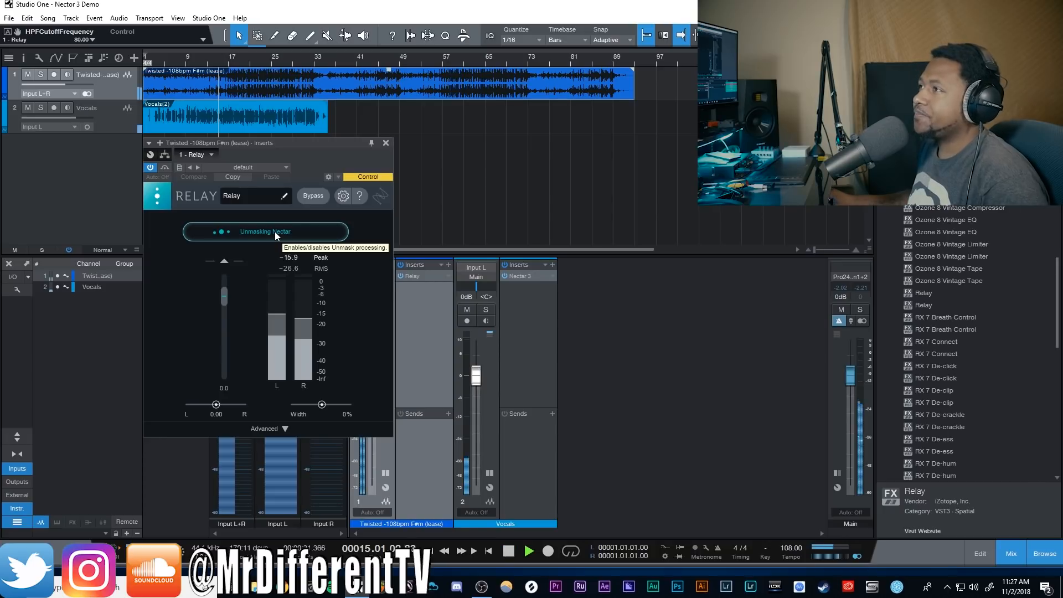
{"action": "left_click", "coordinate": [274, 231]}
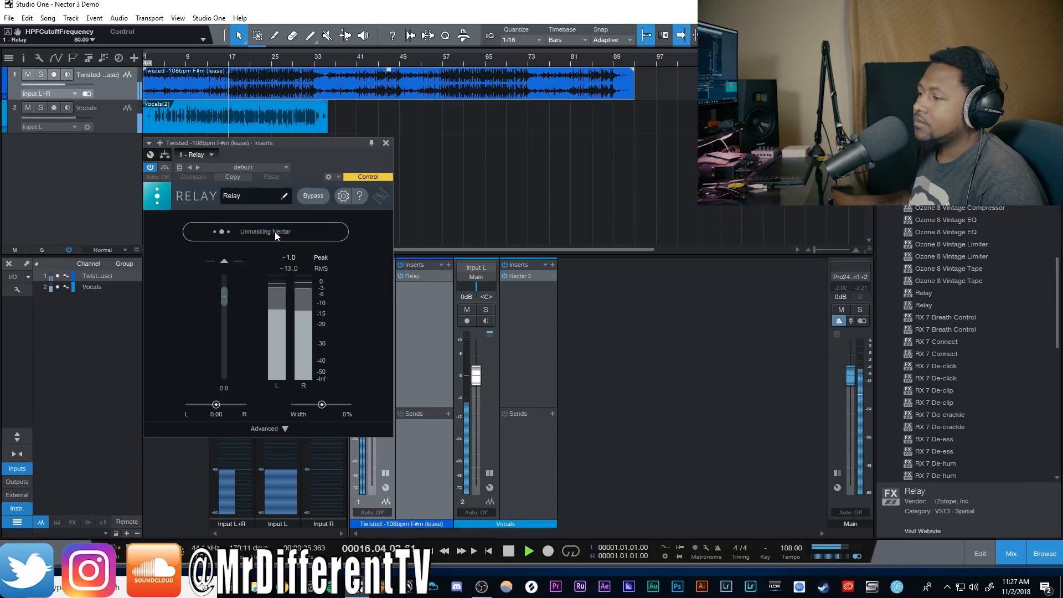
{"action": "left_click", "coordinate": [275, 232]}
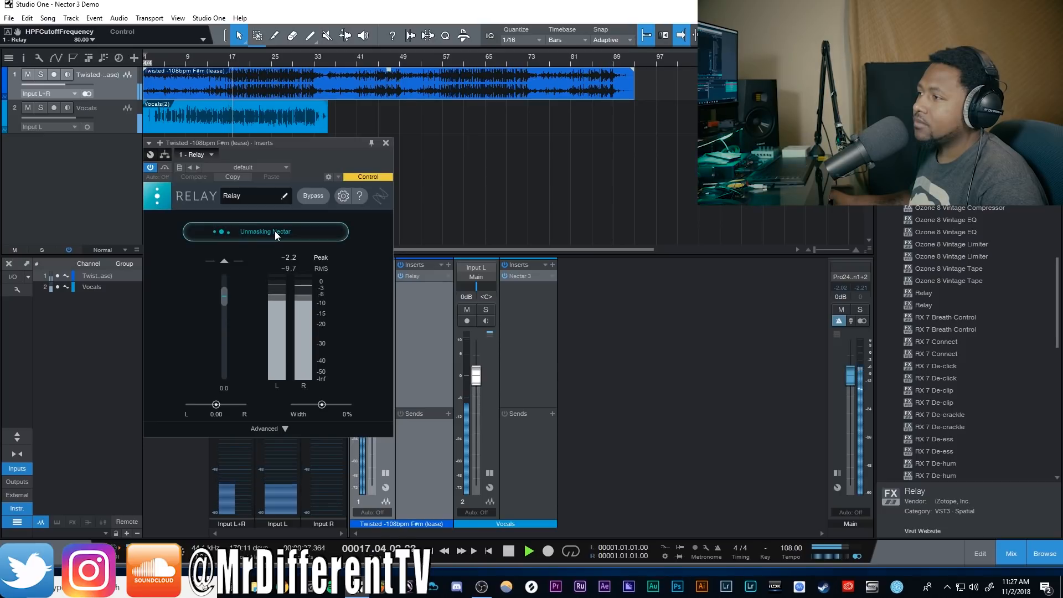
Step: Repeat the comparison of Relay's Nectar unmasking off and on while the song plays, then stop playback and close Relay
{"action": "left_click", "coordinate": [274, 231]}
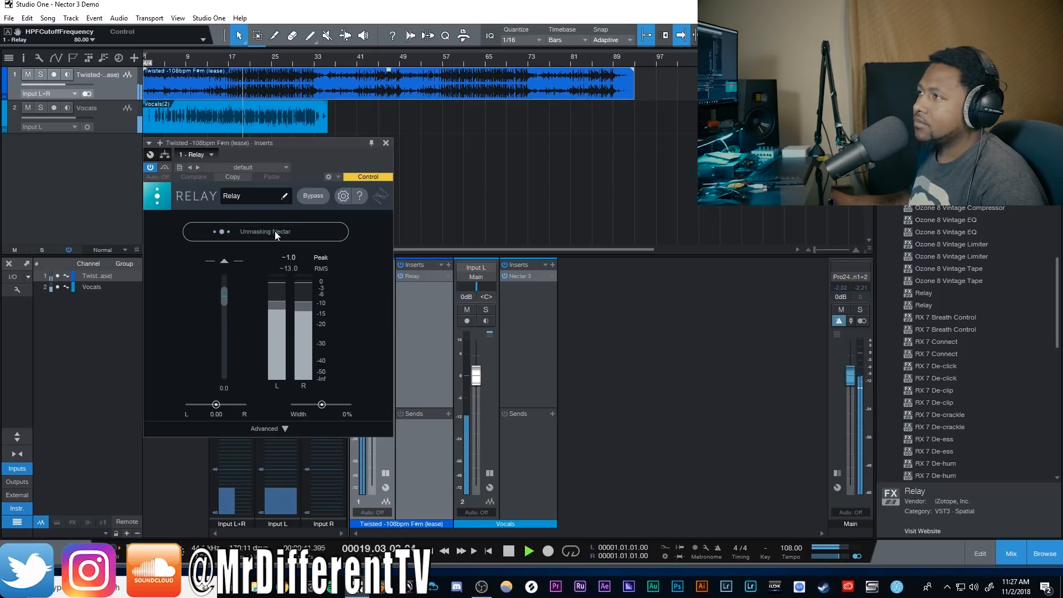
{"action": "left_click", "coordinate": [275, 231]}
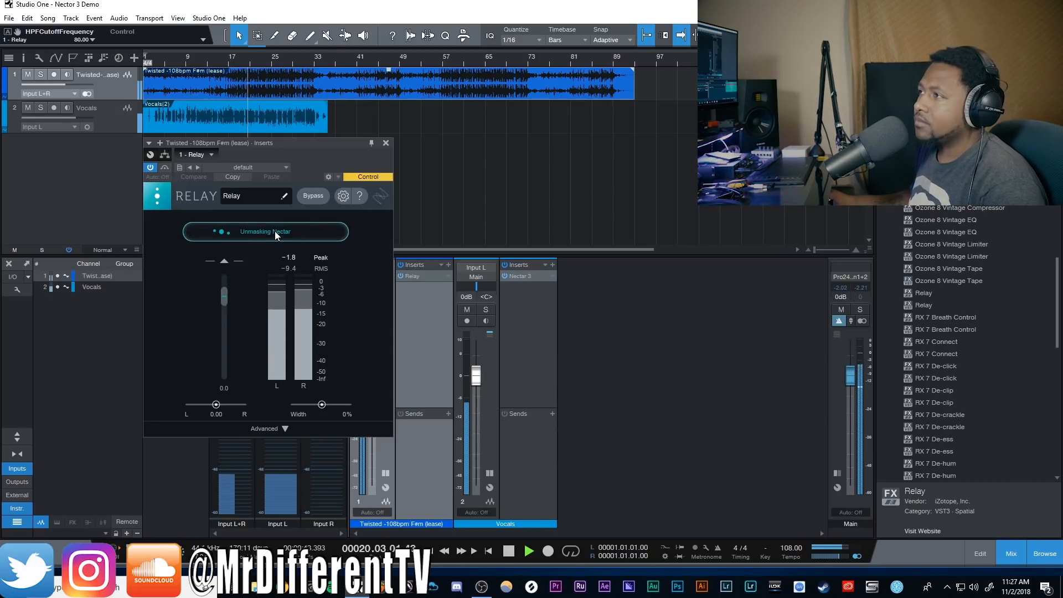
{"action": "key", "text": "space"}
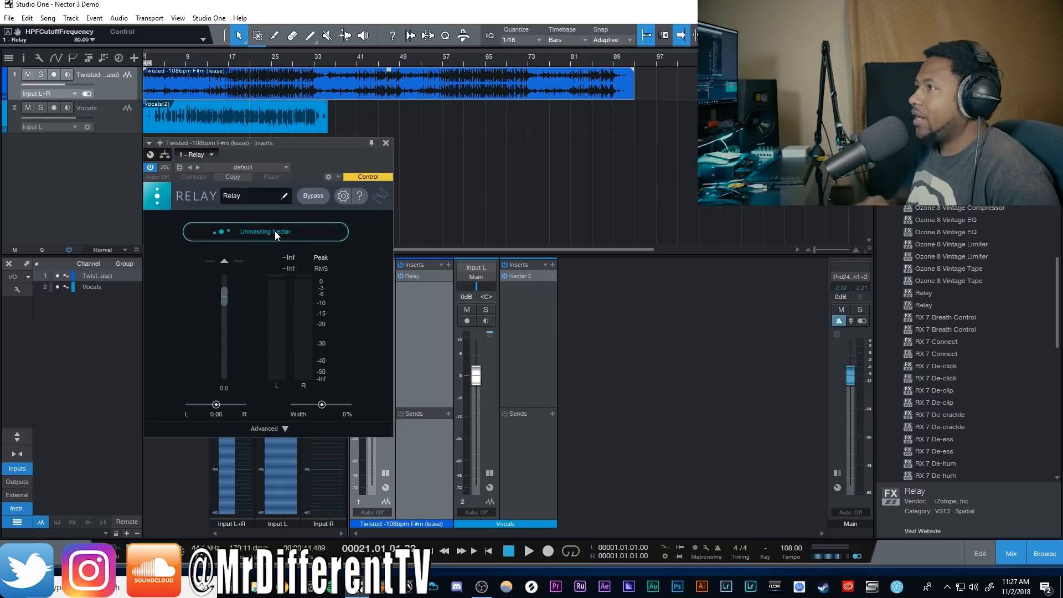
{"action": "left_click", "coordinate": [386, 144]}
{"action": "left_click", "coordinate": [283, 287]}
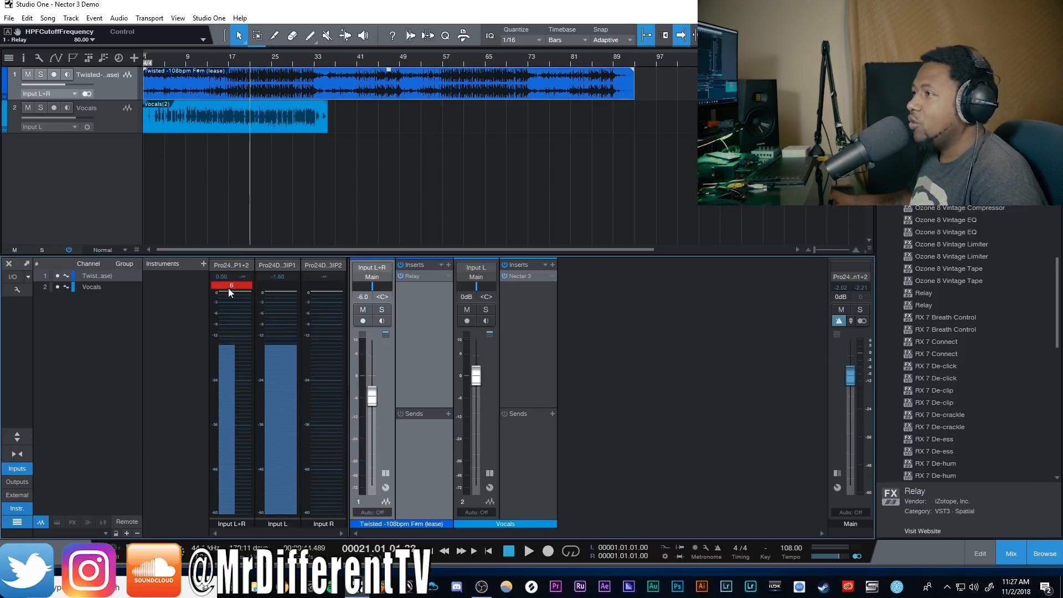
Step: Open the Pitch module of Nectar 3 on the Vocals channel and mute the Twisted beat track
{"action": "left_click", "coordinate": [534, 278]}
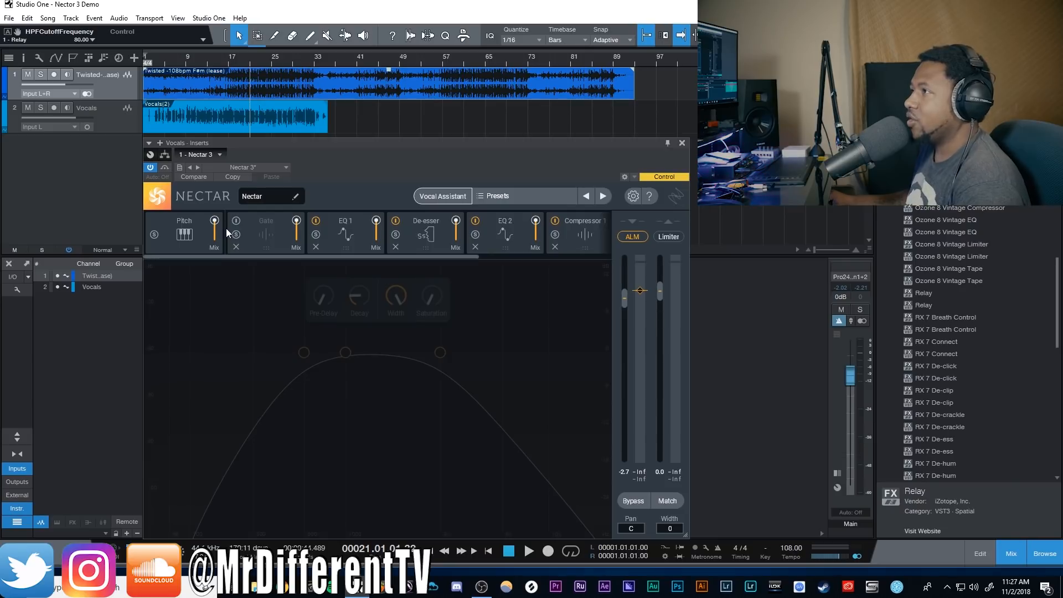
{"action": "left_click", "coordinate": [196, 238]}
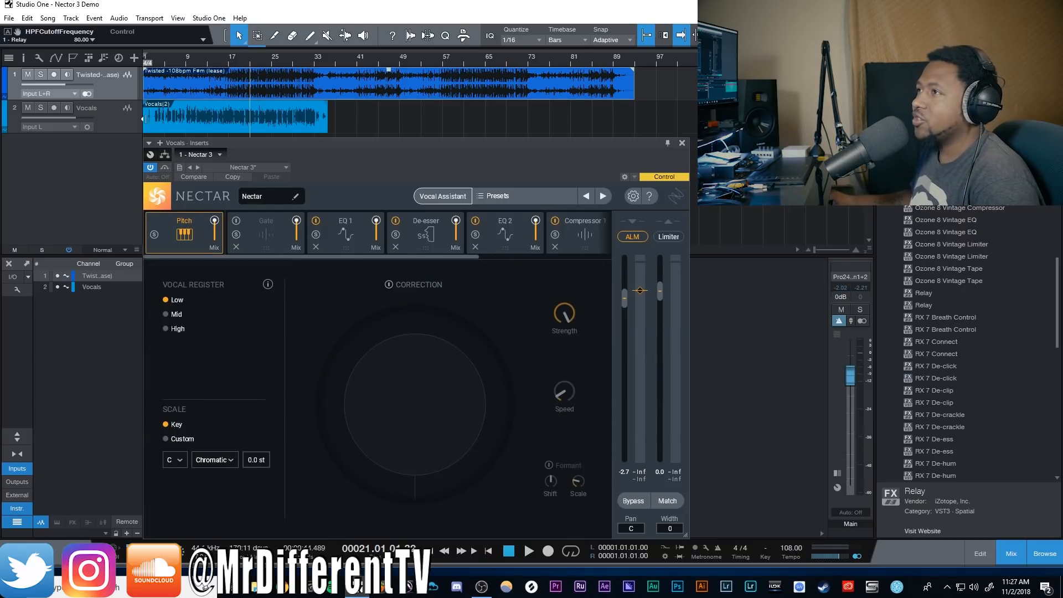
{"action": "left_click", "coordinate": [27, 74]}
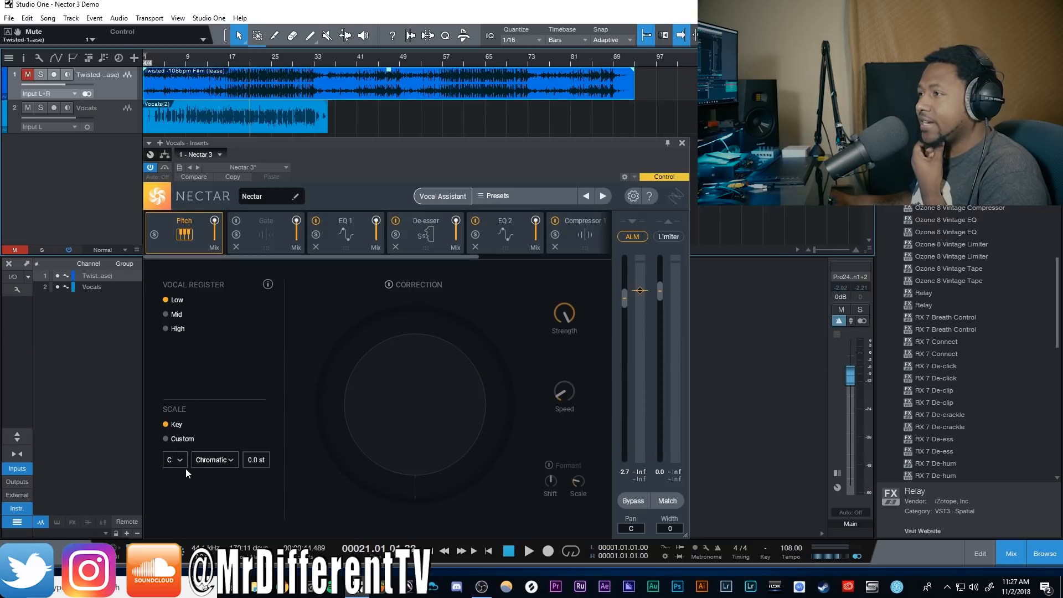
Step: Examine the Pitch module's Key, Custom and scale type choices, and try switching Correction on and off
{"action": "left_click", "coordinate": [173, 441]}
{"action": "left_click", "coordinate": [175, 424]}
{"action": "left_click", "coordinate": [216, 460]}
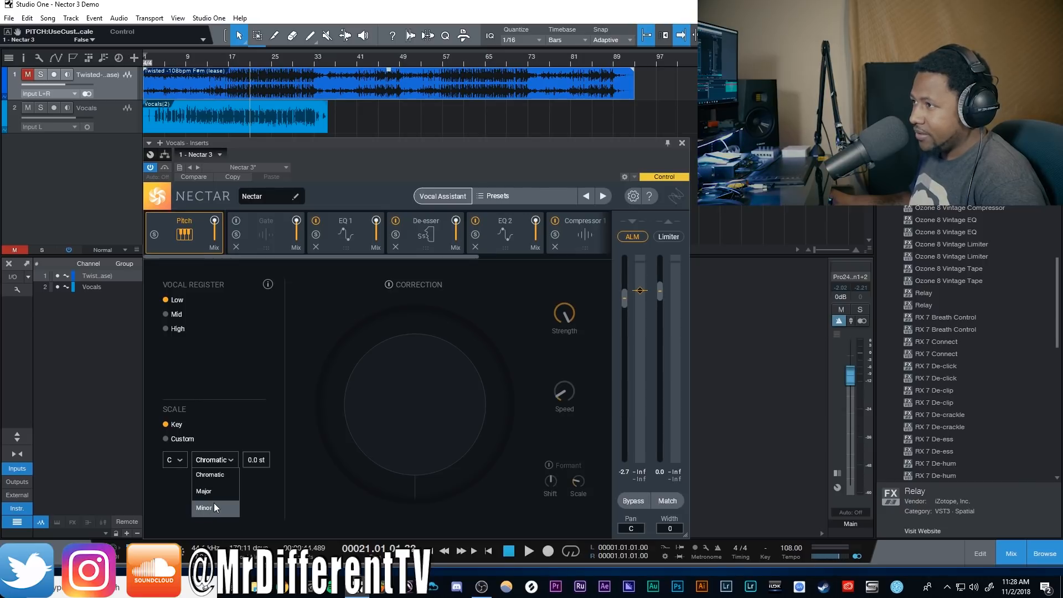
{"action": "left_click", "coordinate": [181, 457]}
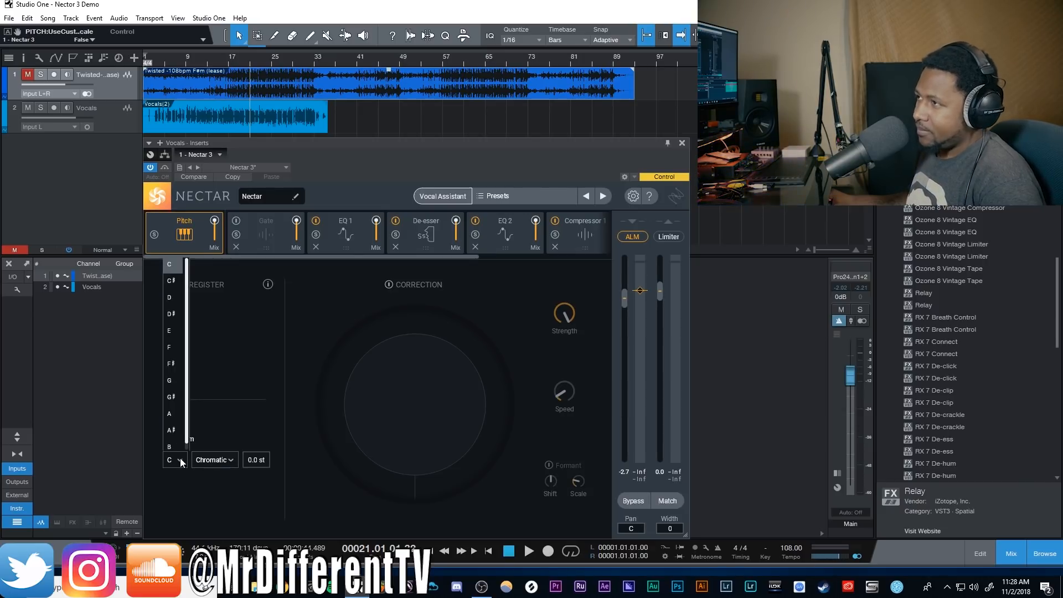
{"action": "left_click", "coordinate": [181, 457]}
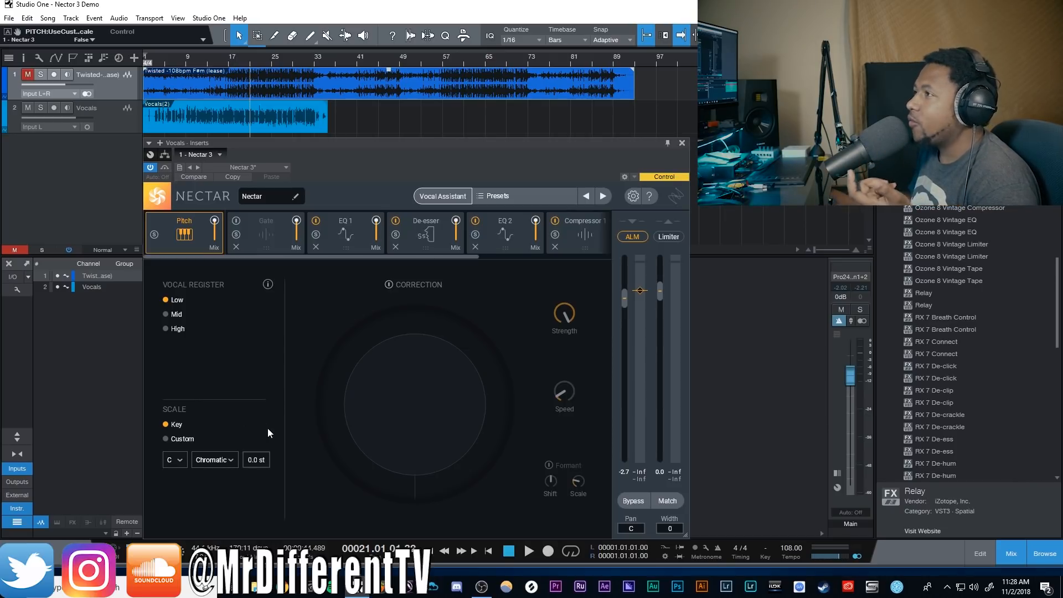
{"action": "left_click", "coordinate": [423, 288]}
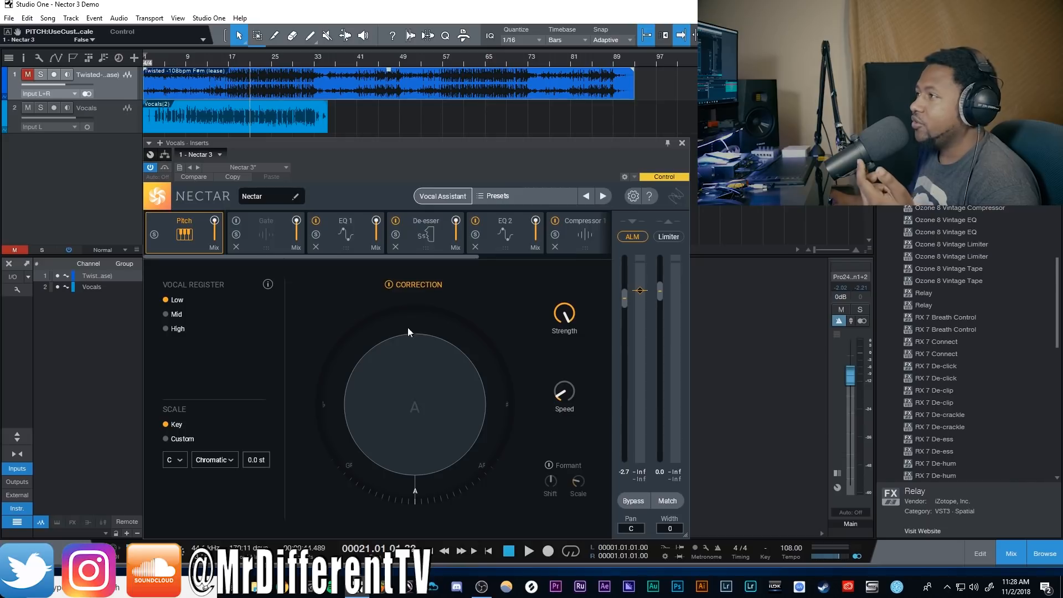
{"action": "left_click", "coordinate": [416, 285]}
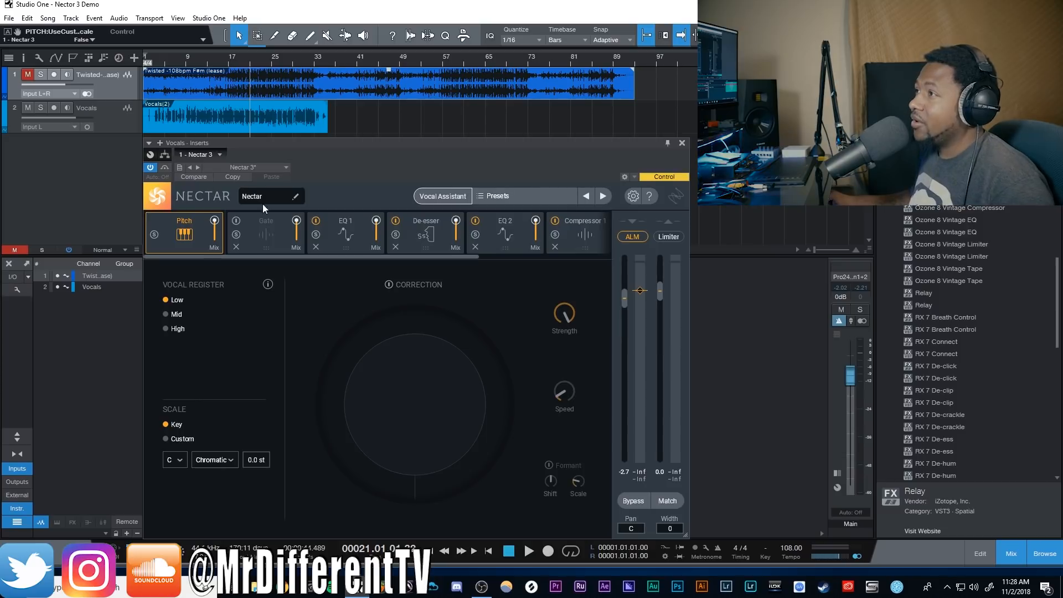
Step: Try the Gate on the playing vocal with Open at -22.4 dB and Close at -39.0 dB, and bypass it again
{"action": "left_click", "coordinate": [268, 236]}
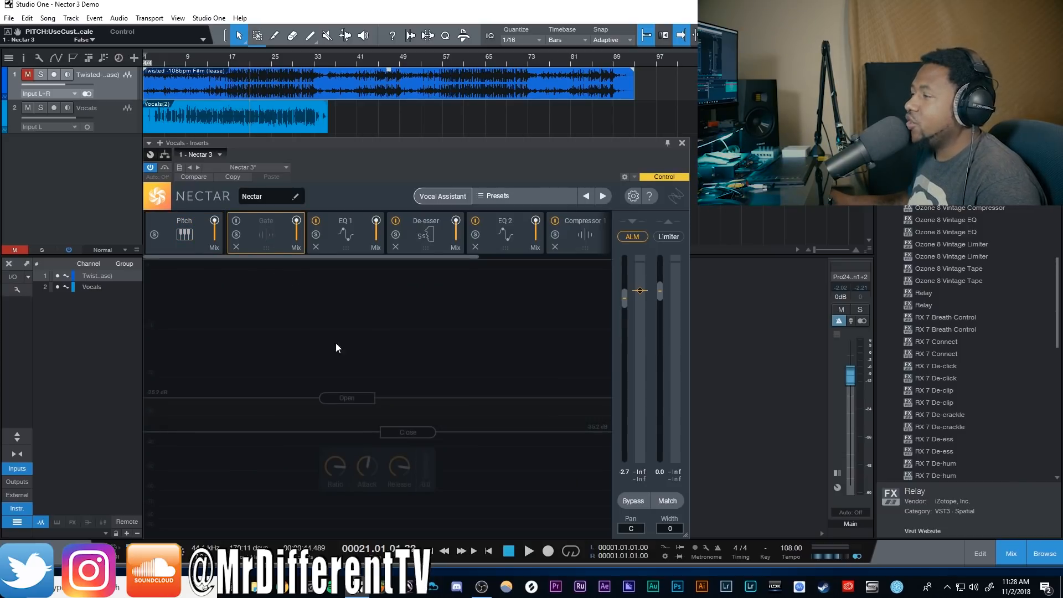
{"action": "key", "text": "space"}
{"action": "key", "text": "space"}
{"action": "left_click", "coordinate": [237, 221]}
{"action": "key", "text": "space"}
{"action": "left_click_drag", "start_coordinate": [351, 397], "coordinate": [350, 388]}
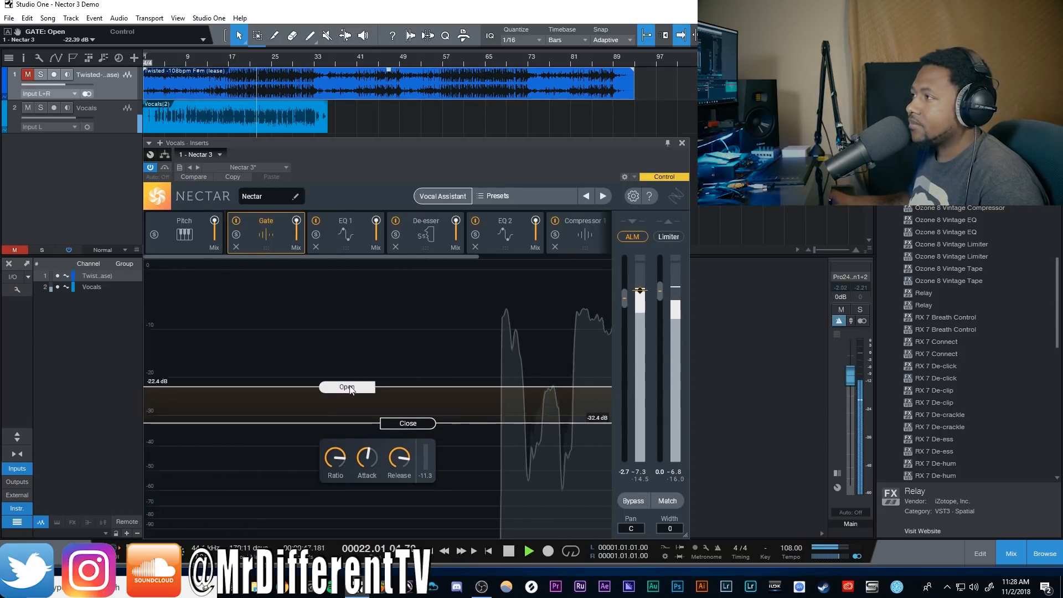
{"action": "left_click_drag", "start_coordinate": [406, 423], "coordinate": [403, 445]}
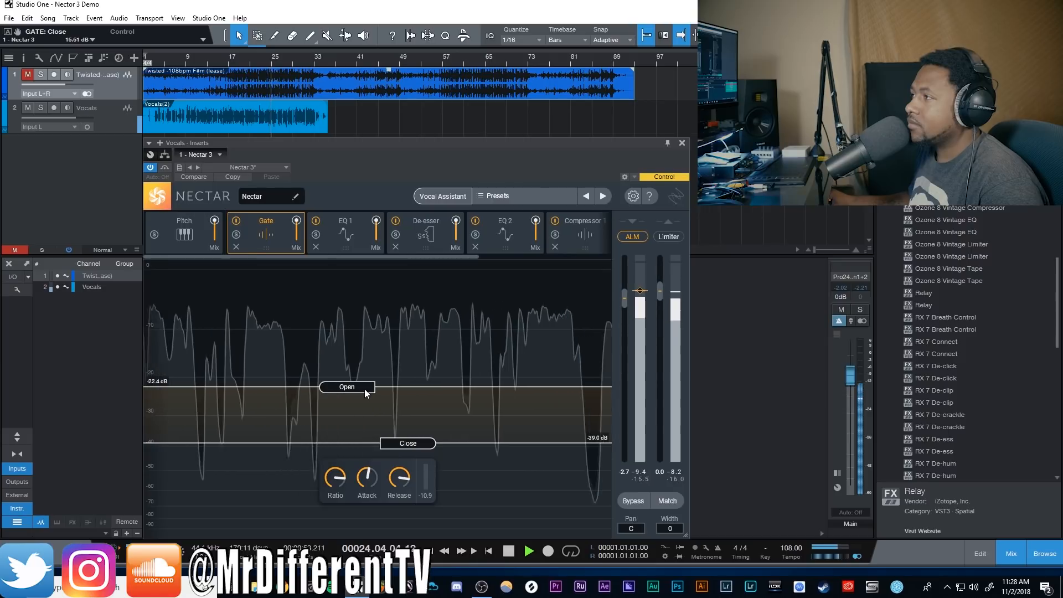
{"action": "key", "text": "space"}
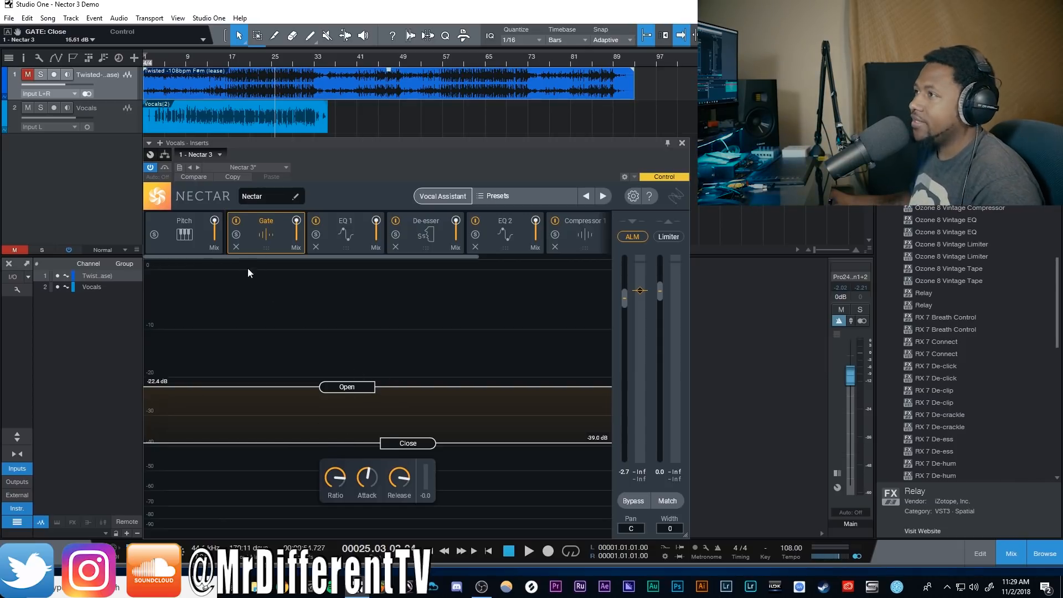
{"action": "left_click", "coordinate": [235, 247]}
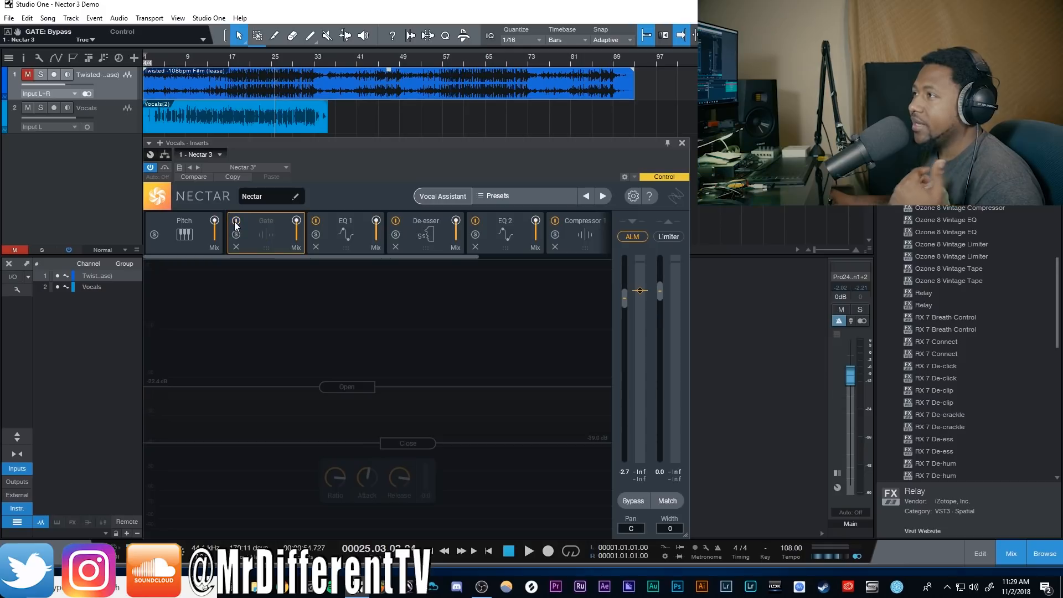
Step: In EQ 1, try adding two Bell bands at about 2383 Hz and 3220 Hz, and remove both
{"action": "left_click", "coordinate": [359, 236]}
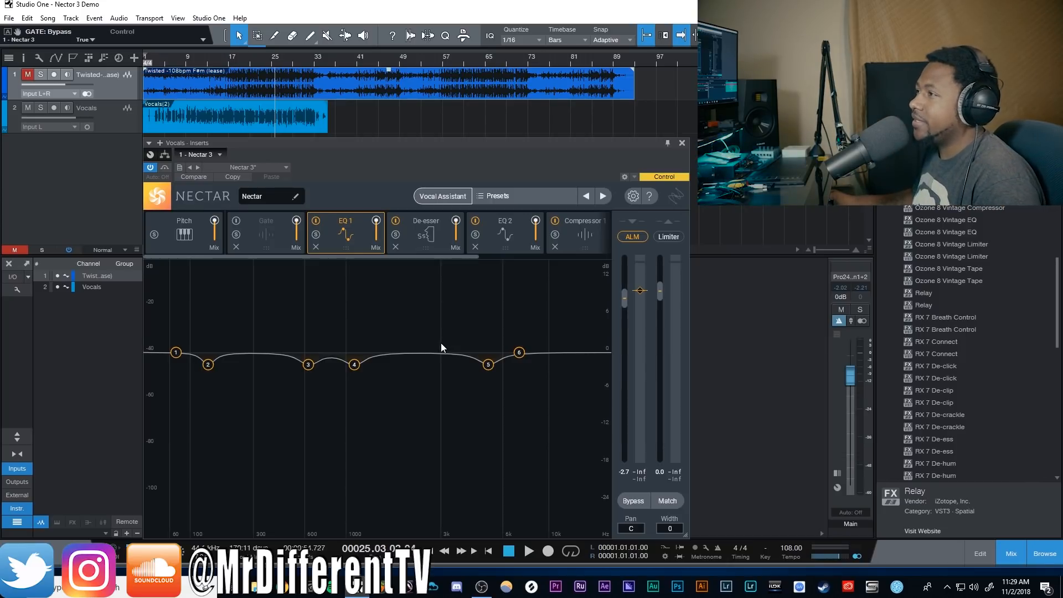
{"action": "left_click", "coordinate": [420, 353]}
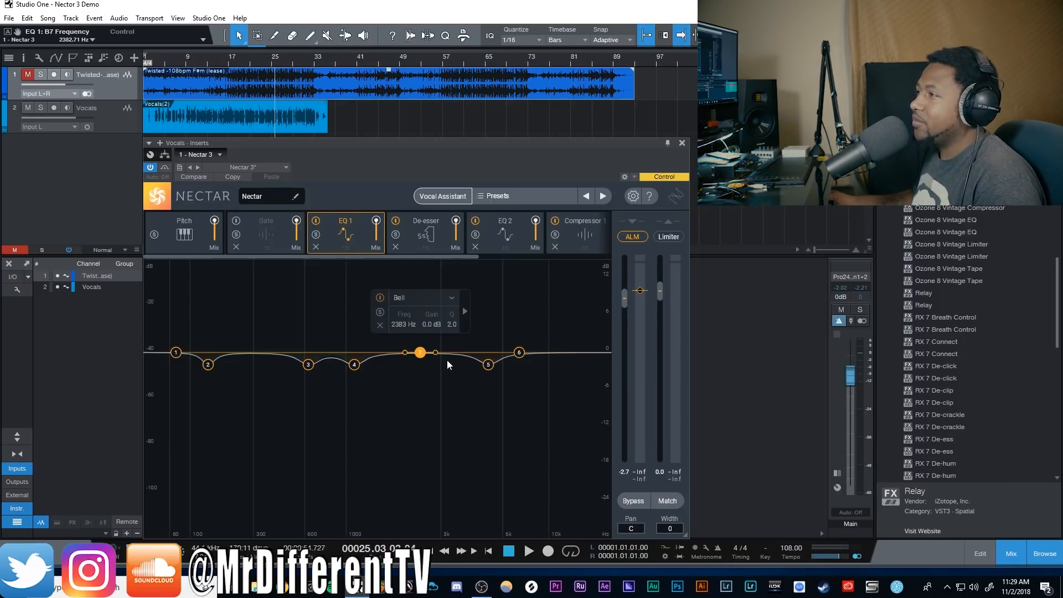
{"action": "left_click", "coordinate": [446, 355]}
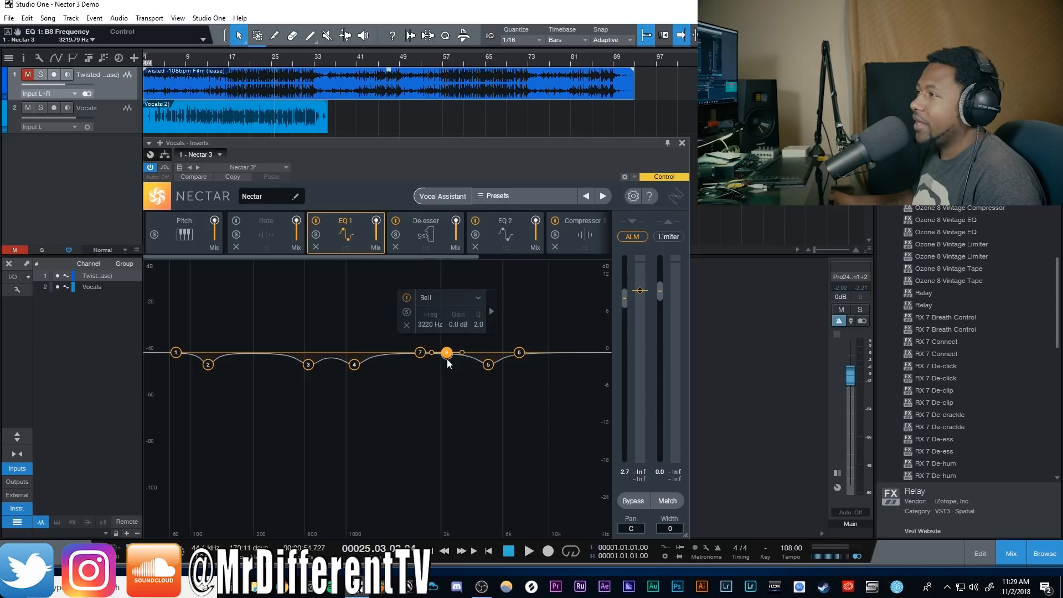
{"action": "left_click", "coordinate": [405, 324]}
{"action": "mouse_move", "coordinate": [420, 354]}
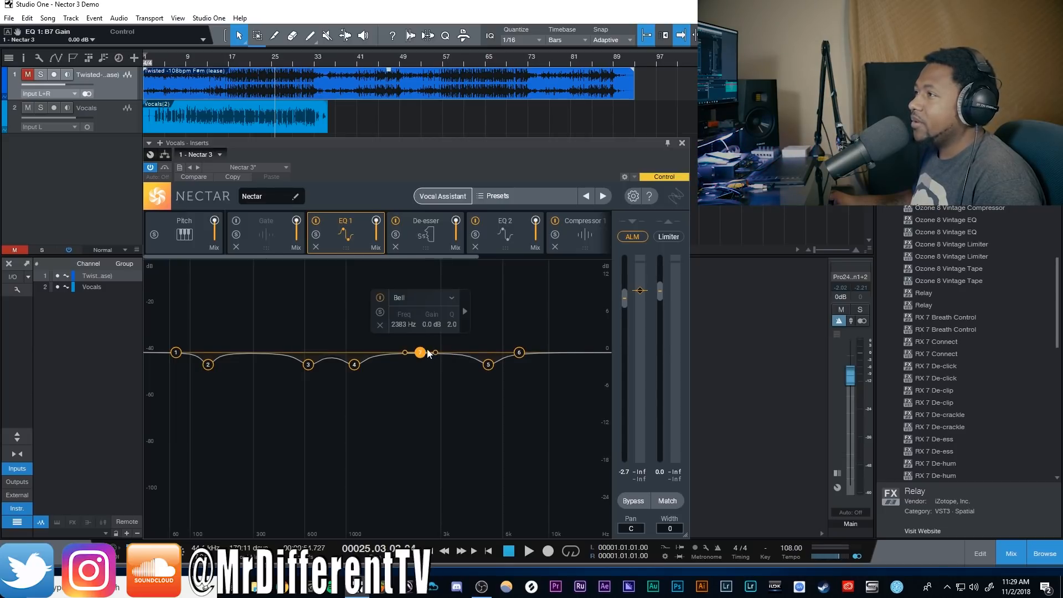
{"action": "left_click", "coordinate": [380, 324]}
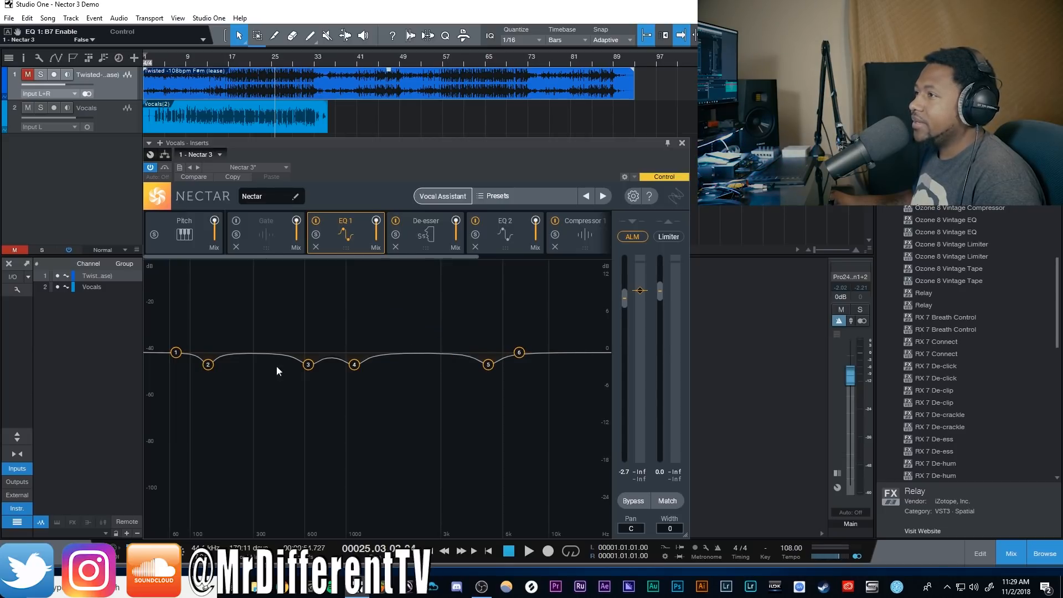
Step: Examine the filter shapes available for band 2 of EQ 1, including the Low Shelf variants
{"action": "left_click", "coordinate": [208, 365]}
{"action": "left_click", "coordinate": [203, 303]}
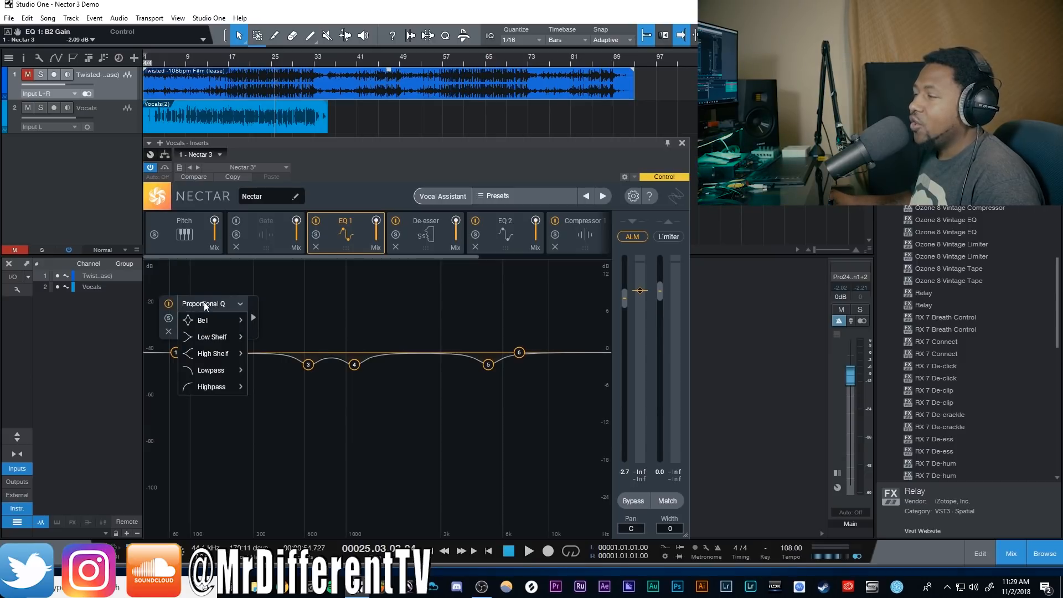
{"action": "mouse_move", "coordinate": [209, 390]}
{"action": "mouse_move", "coordinate": [212, 325]}
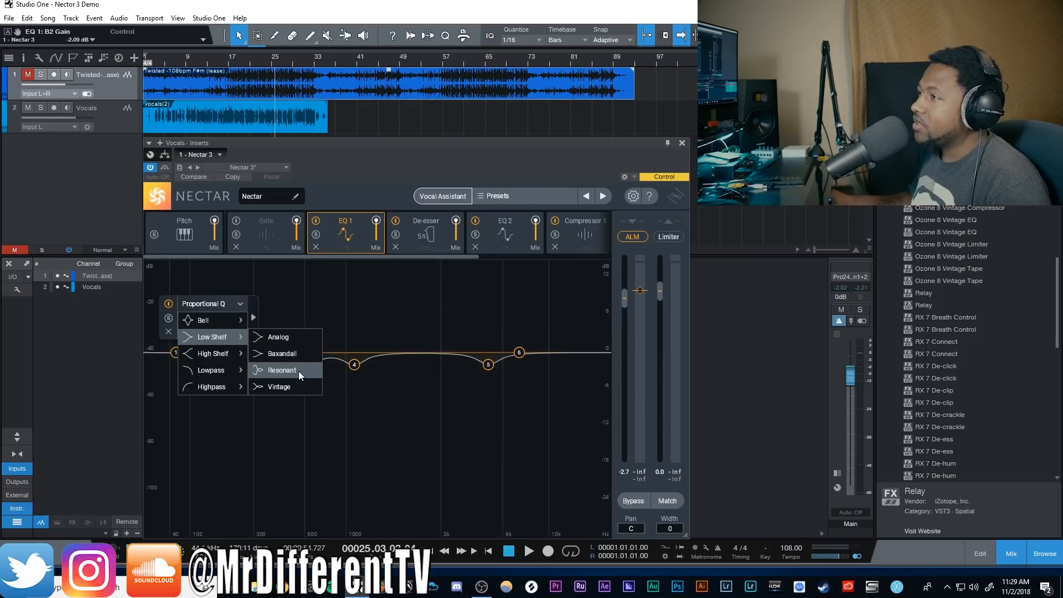
{"action": "mouse_move", "coordinate": [207, 368]}
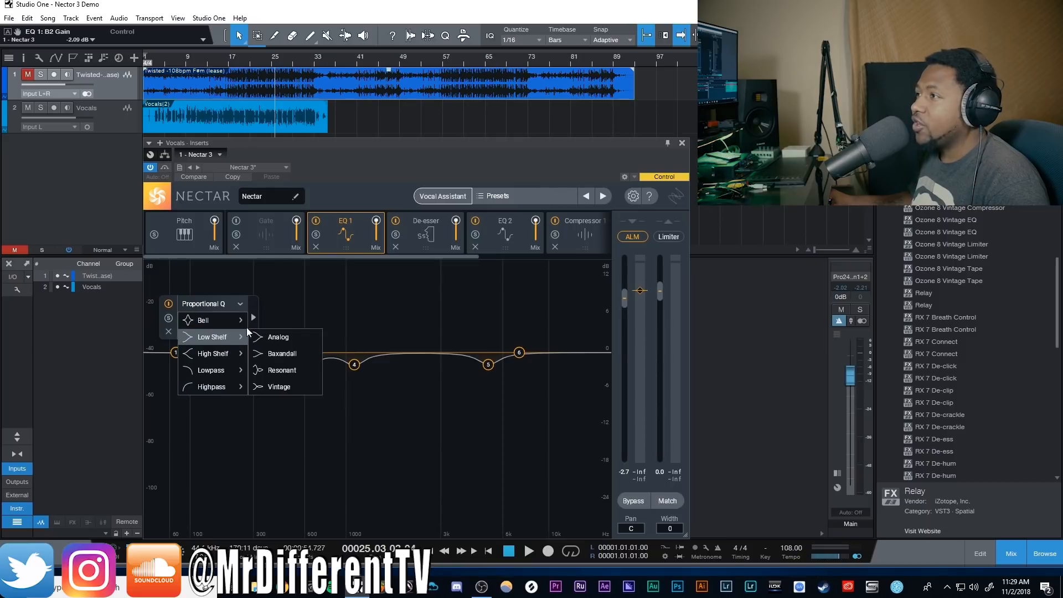
{"action": "left_click", "coordinate": [225, 303]}
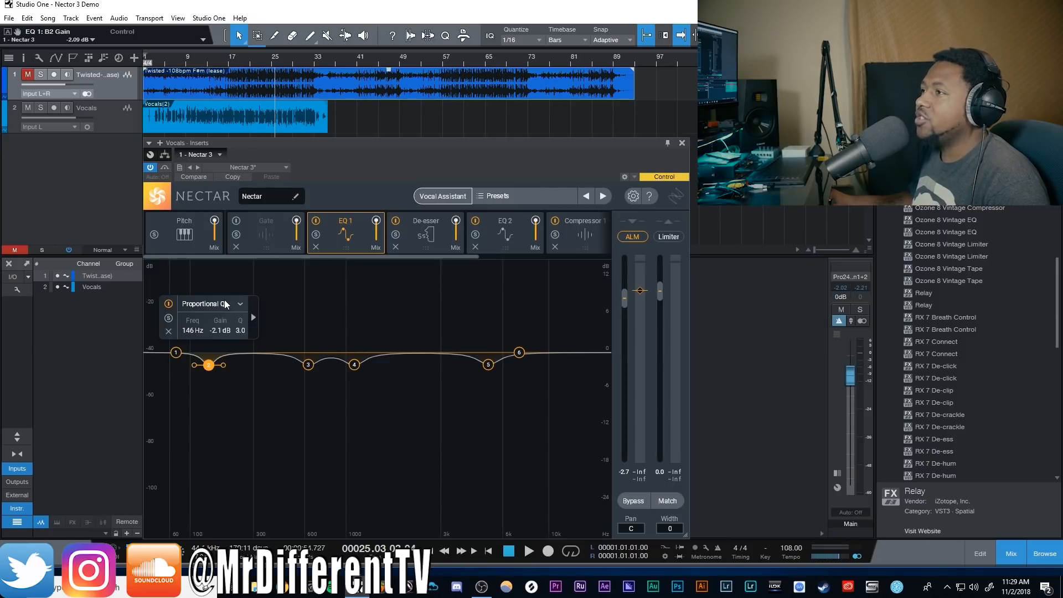
Step: Change band 1 of EQ 1 to a Flat Highpass filter and expand its Dynamic settings
{"action": "left_click", "coordinate": [174, 353]}
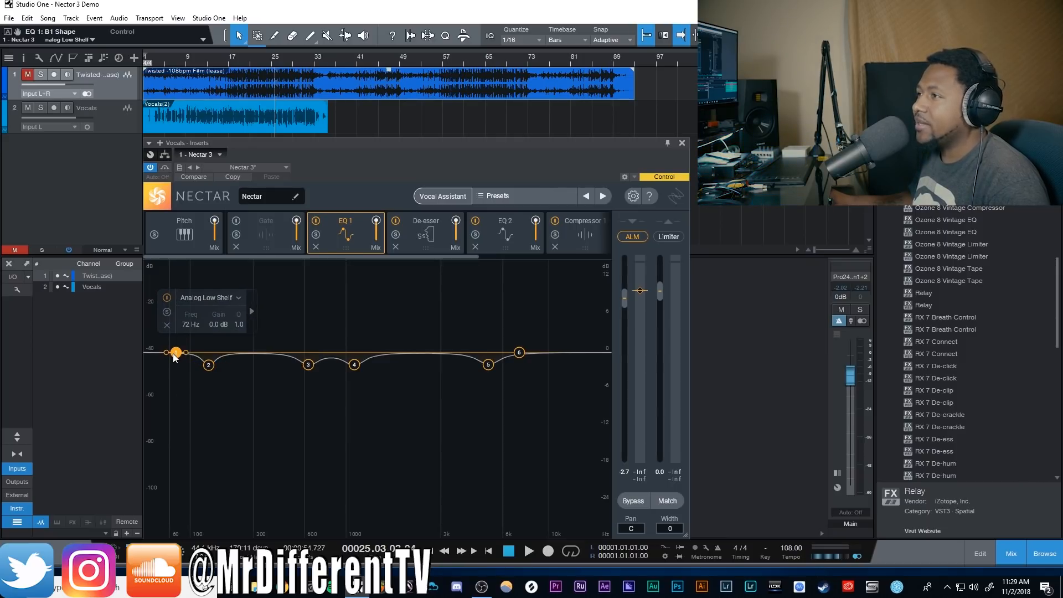
{"action": "left_click", "coordinate": [211, 297]}
{"action": "left_click", "coordinate": [285, 380]}
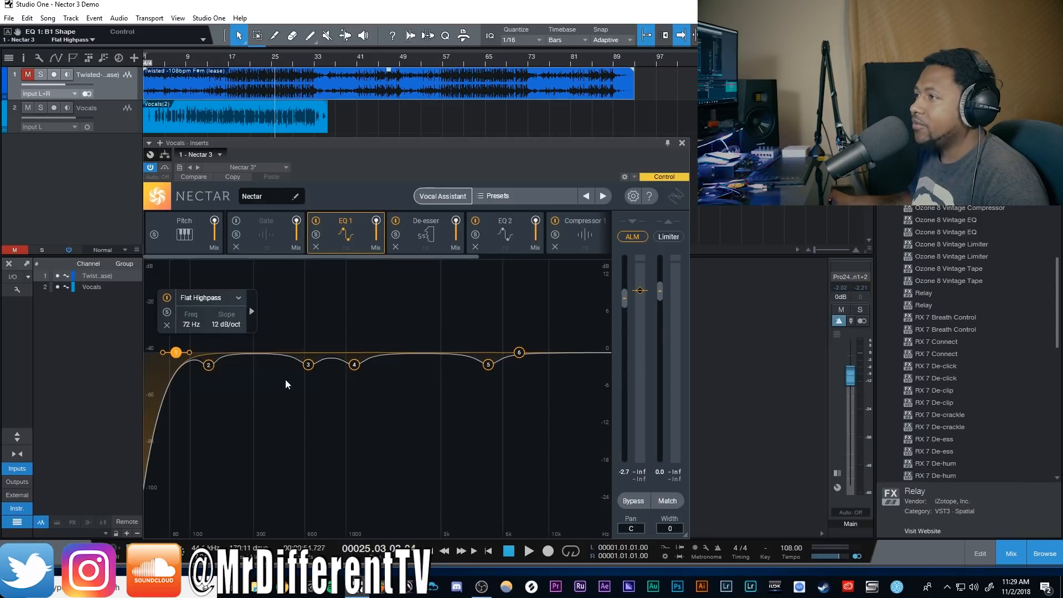
{"action": "left_click", "coordinate": [252, 311]}
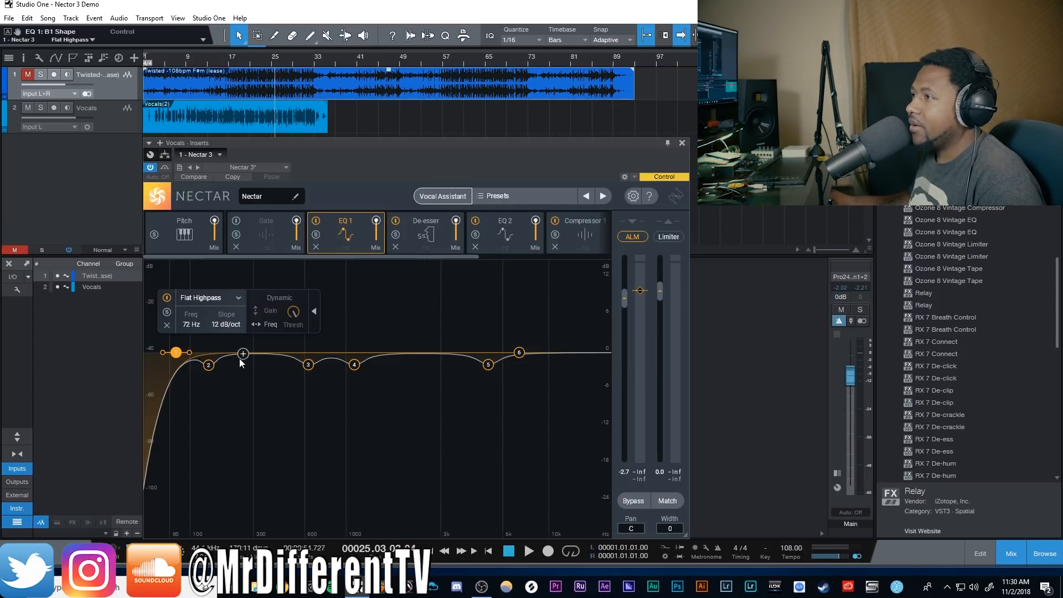
Step: Try dynamic Gain mode with its compression directions on band 3 of EQ 1, and return the band to static
{"action": "left_click", "coordinate": [309, 365]}
{"action": "left_click", "coordinate": [355, 316]}
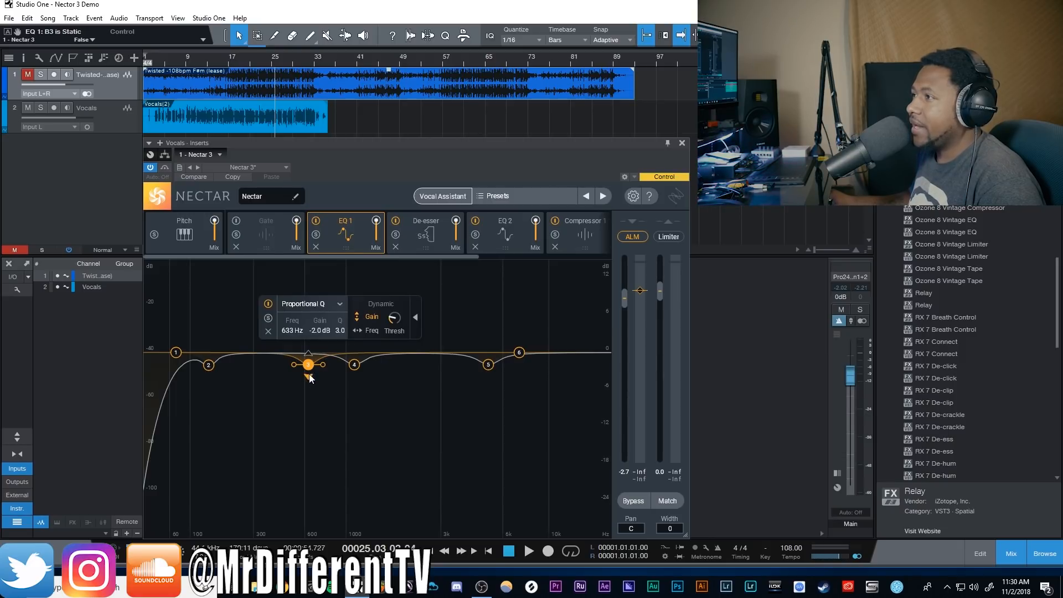
{"action": "left_click", "coordinate": [309, 354]}
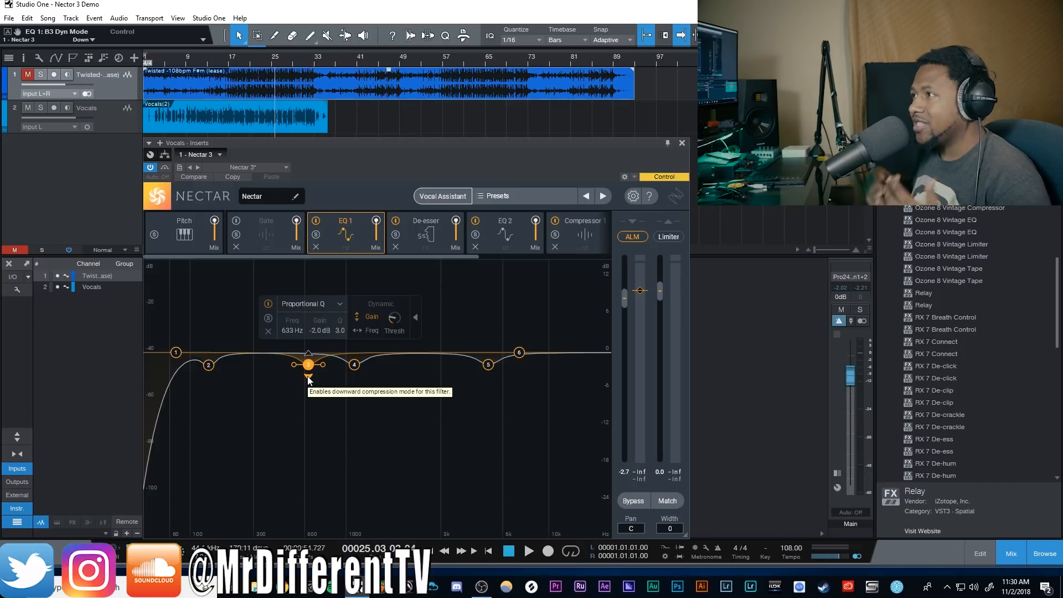
{"action": "left_click", "coordinate": [357, 330]}
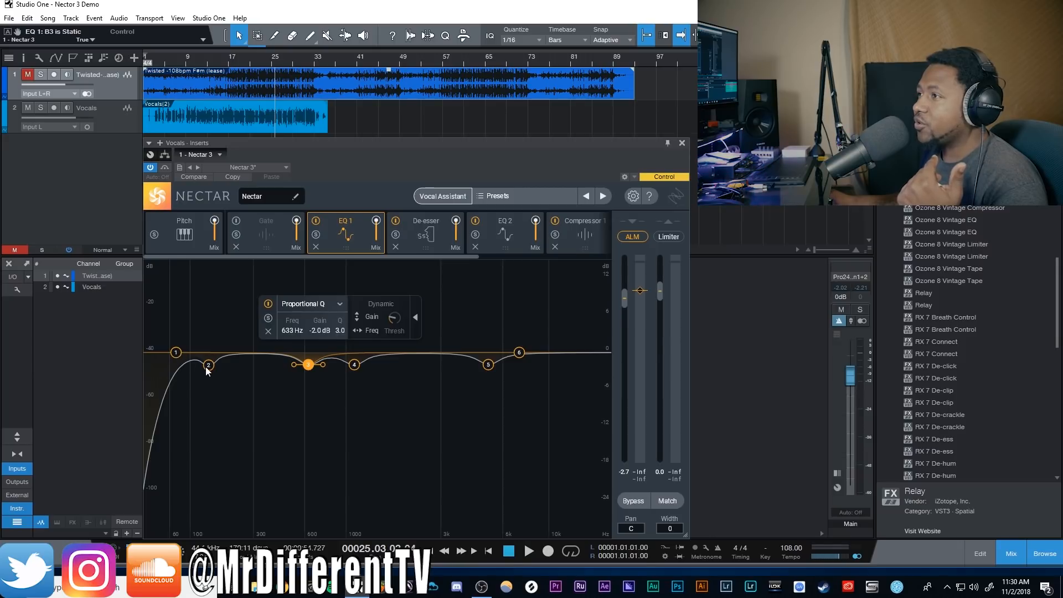
Step: Enable dynamic Freq follow mode on EQ 1's highpass band and play the vocal to watch the filter track it
{"action": "left_click", "coordinate": [175, 353]}
{"action": "left_click", "coordinate": [251, 311]}
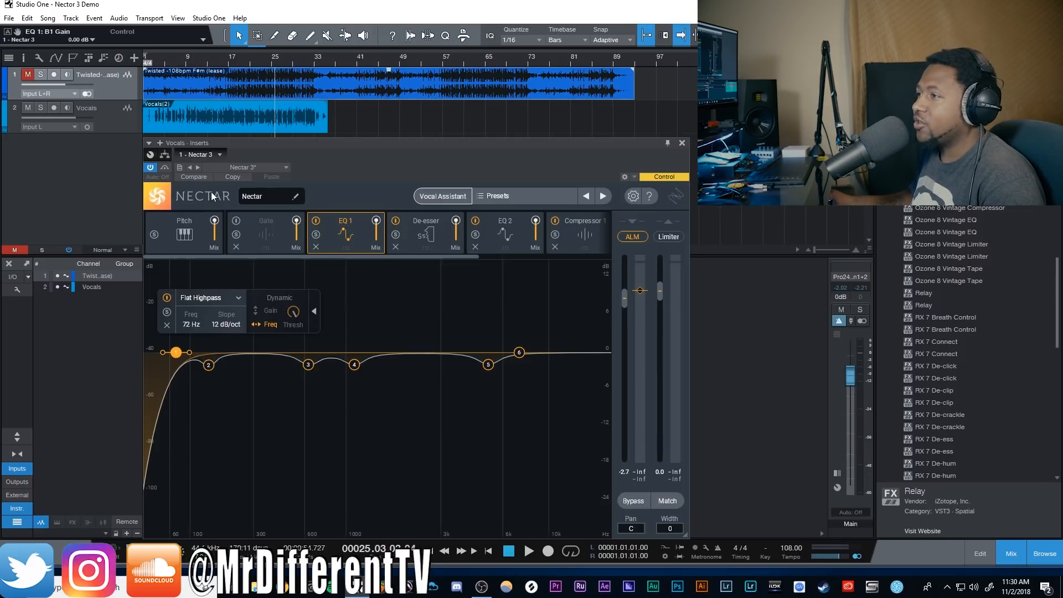
{"action": "key", "text": "space"}
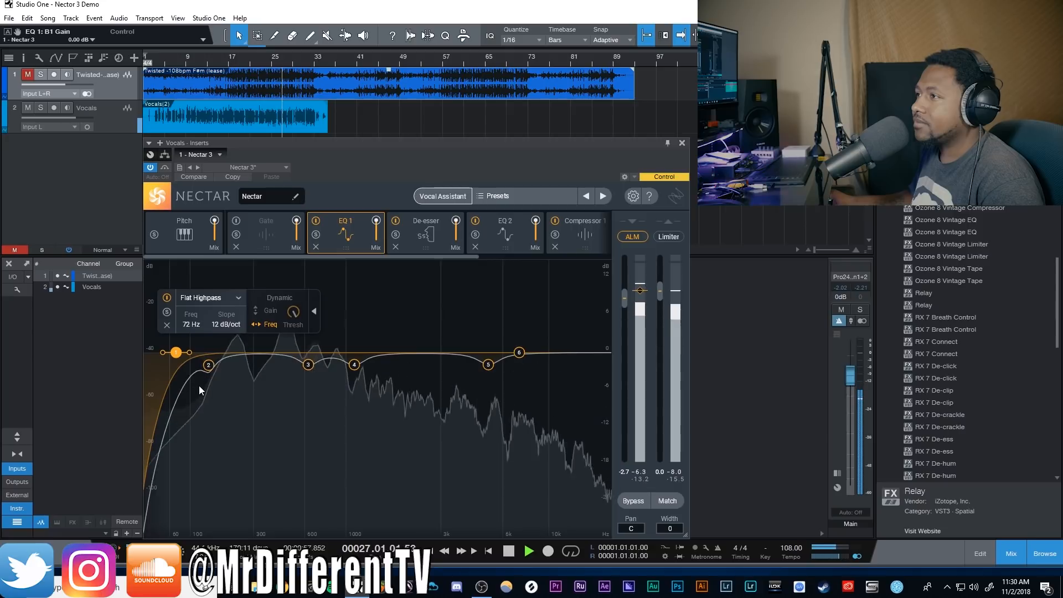
{"action": "key", "text": "space"}
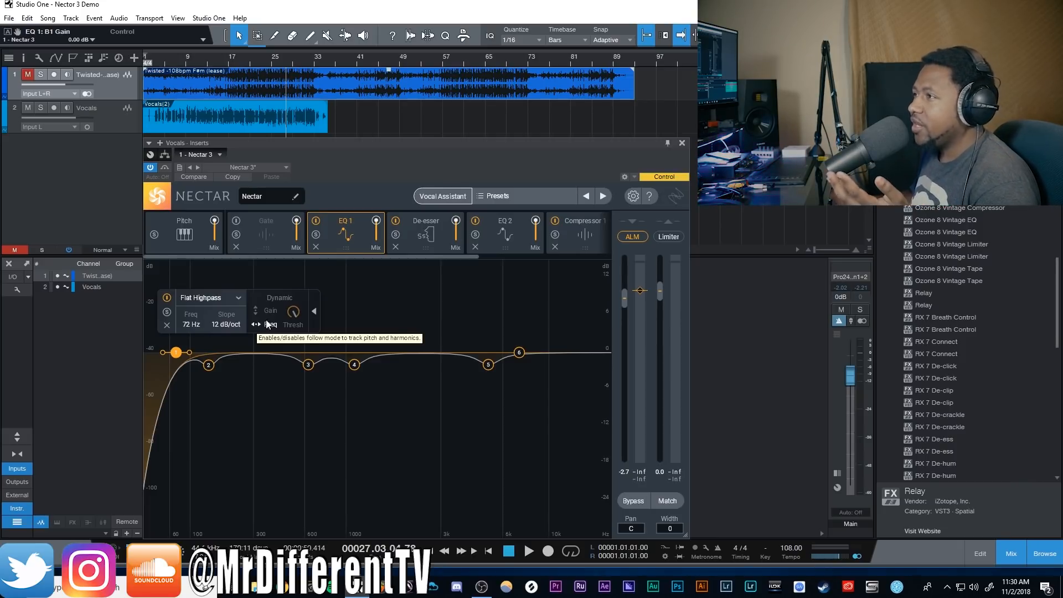
Step: Open the De-esser module and play the vocal with its Listen mode enabled to audition the detected sibilance
{"action": "left_click", "coordinate": [315, 314]}
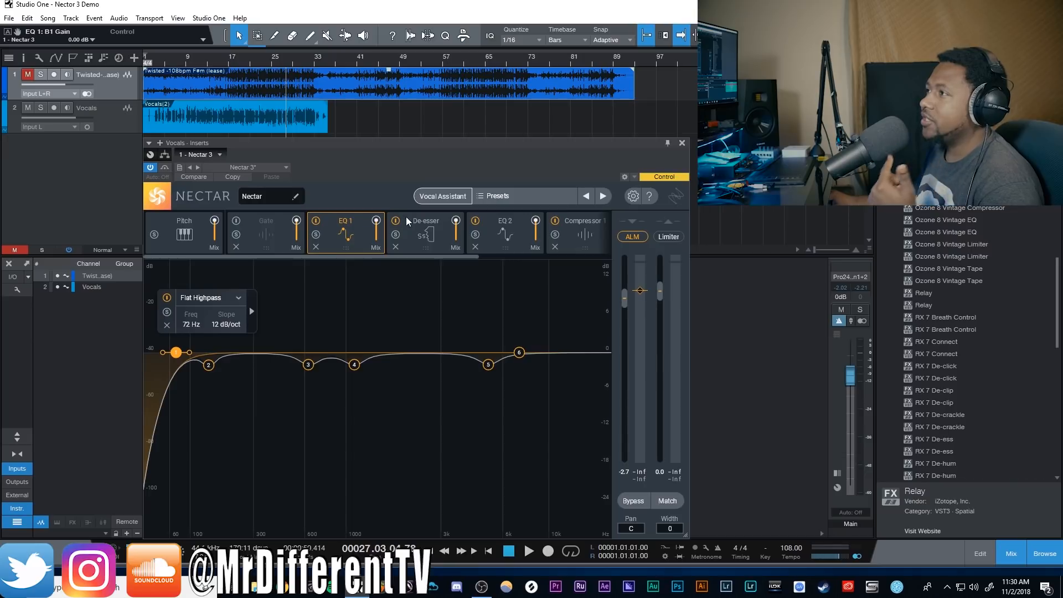
{"action": "left_click", "coordinate": [424, 241]}
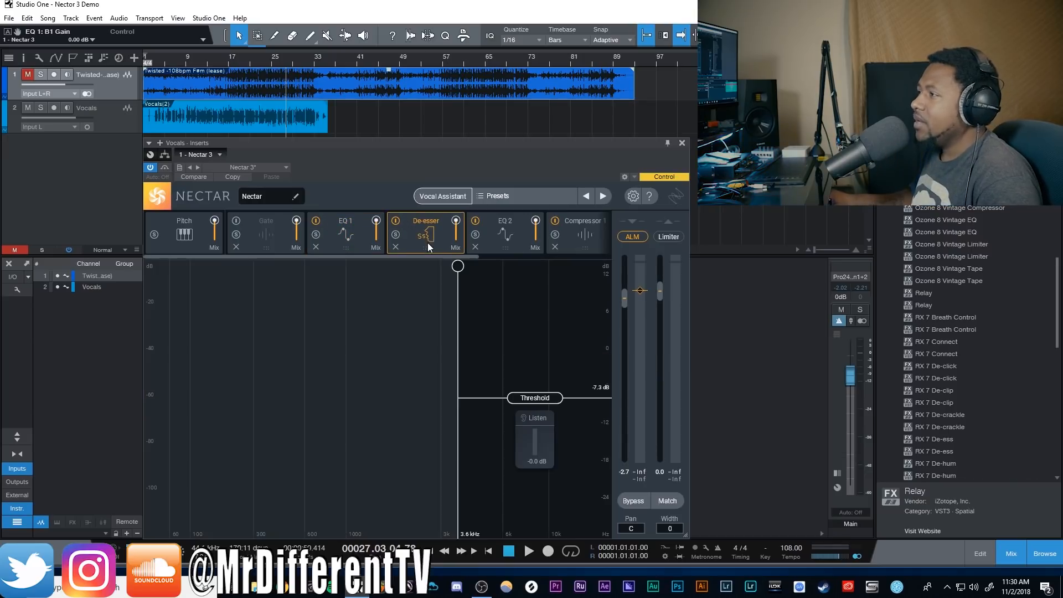
{"action": "left_click", "coordinate": [529, 420]}
{"action": "key", "text": "space"}
{"action": "left_click", "coordinate": [530, 419]}
{"action": "key", "text": "space"}
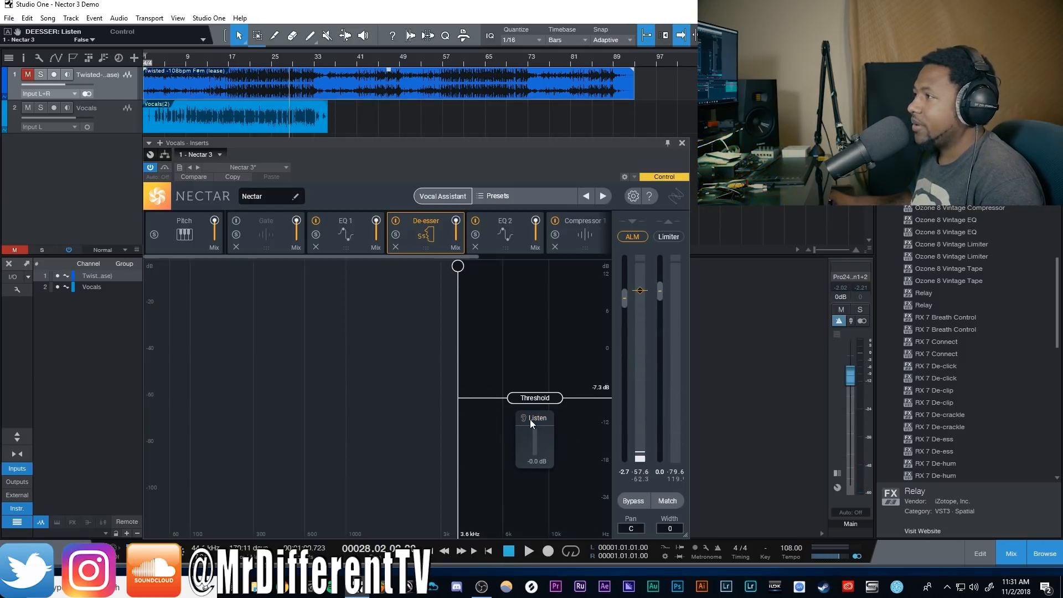
{"action": "key", "text": "space"}
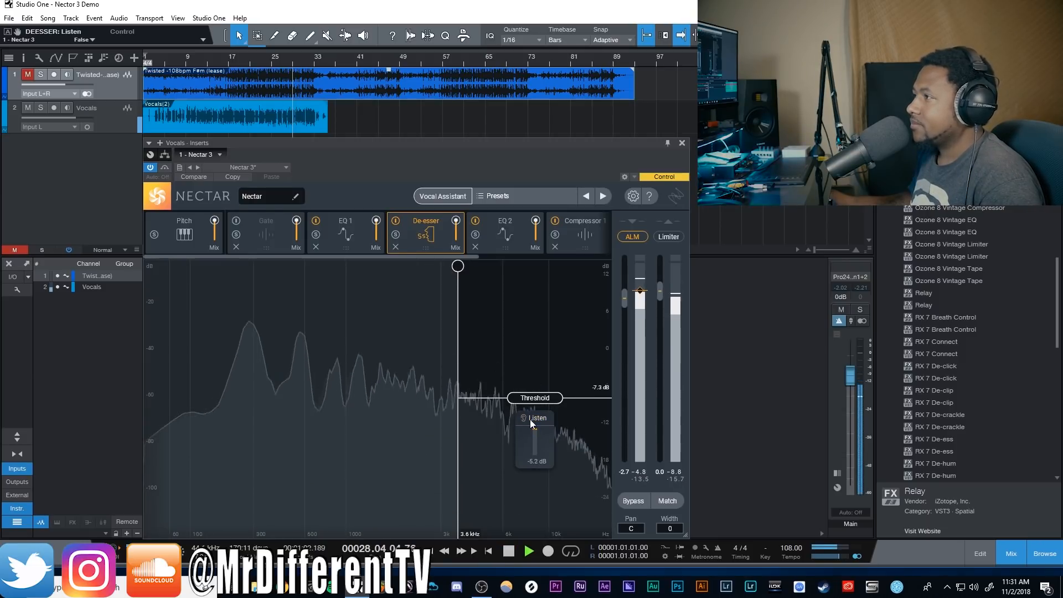
{"action": "left_click", "coordinate": [530, 420]}
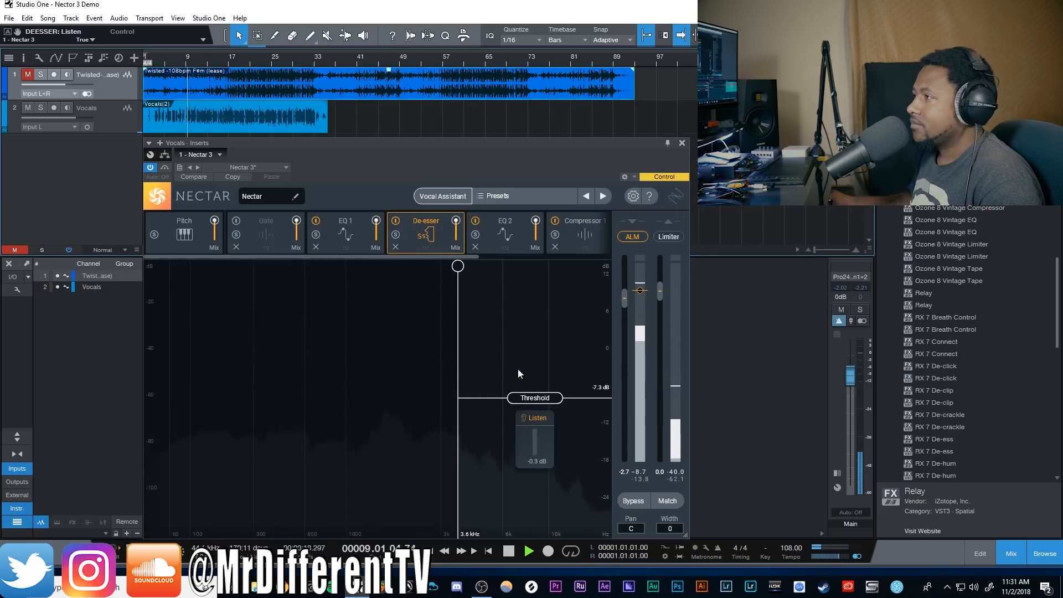
Step: Lower the De-esser threshold to about -11.7 dB and turn its Listen mode off
{"action": "left_click_drag", "start_coordinate": [536, 397], "coordinate": [546, 429]}
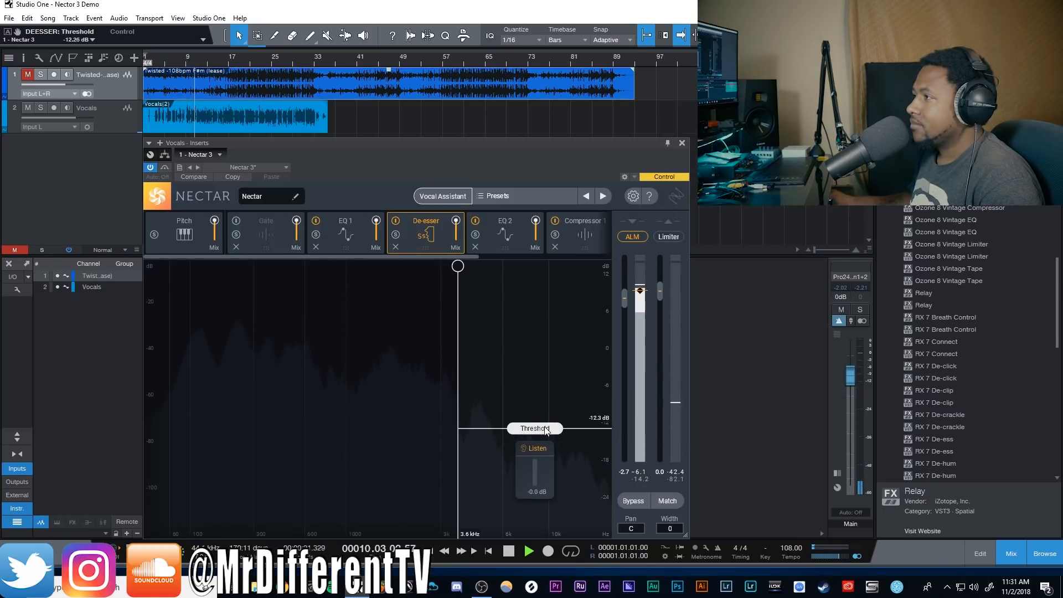
{"action": "key", "text": "space"}
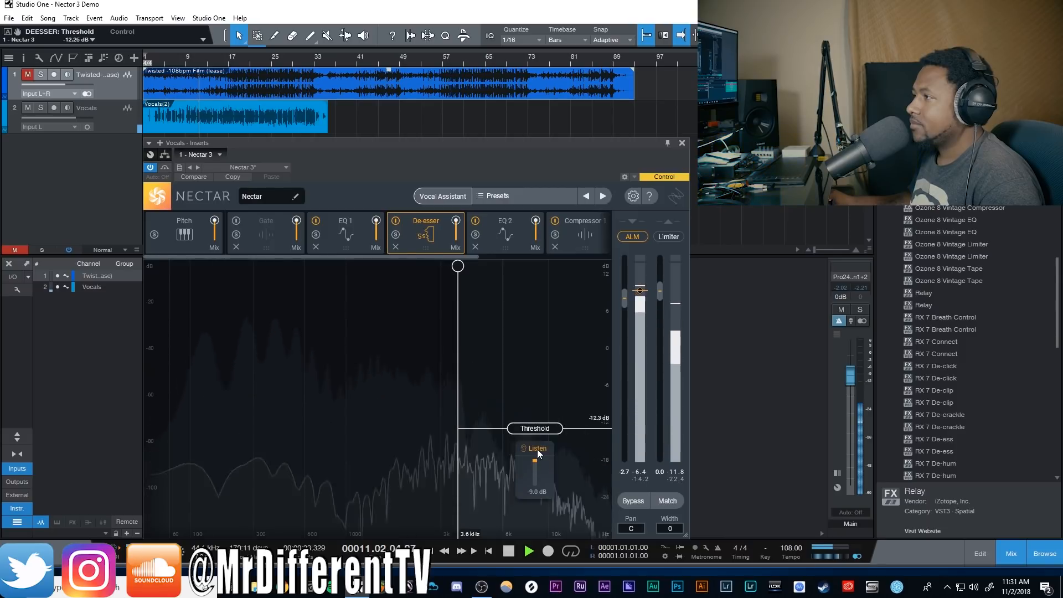
{"action": "left_click", "coordinate": [537, 449]}
{"action": "left_click_drag", "start_coordinate": [519, 430], "coordinate": [520, 427]}
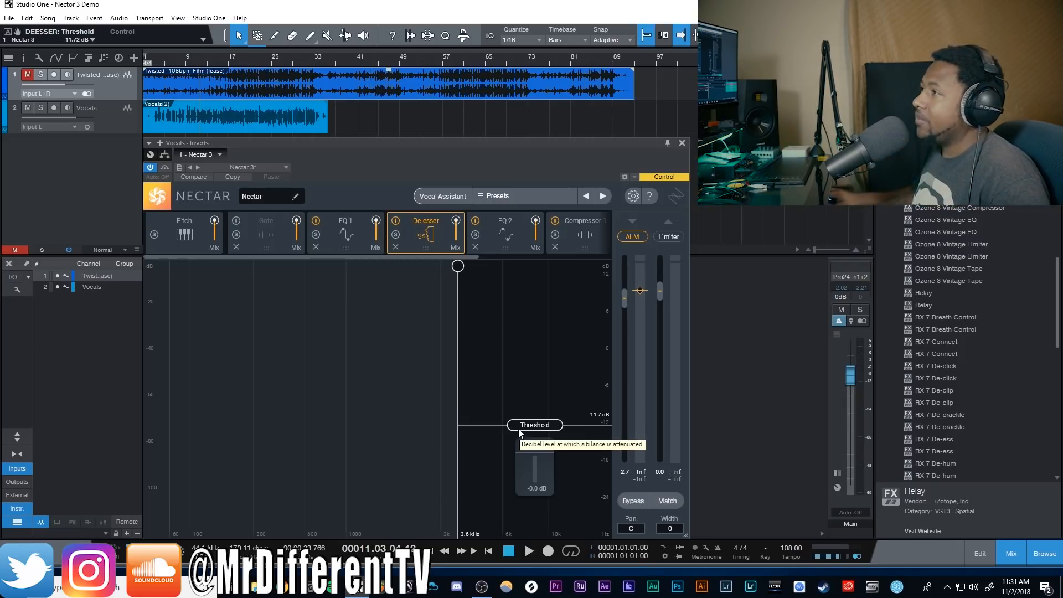
Step: Reorder the module chain so the De-esser comes before EQ 1 and Compressor 1 comes before EQ 2
{"action": "left_click_drag", "start_coordinate": [417, 238], "coordinate": [344, 234]}
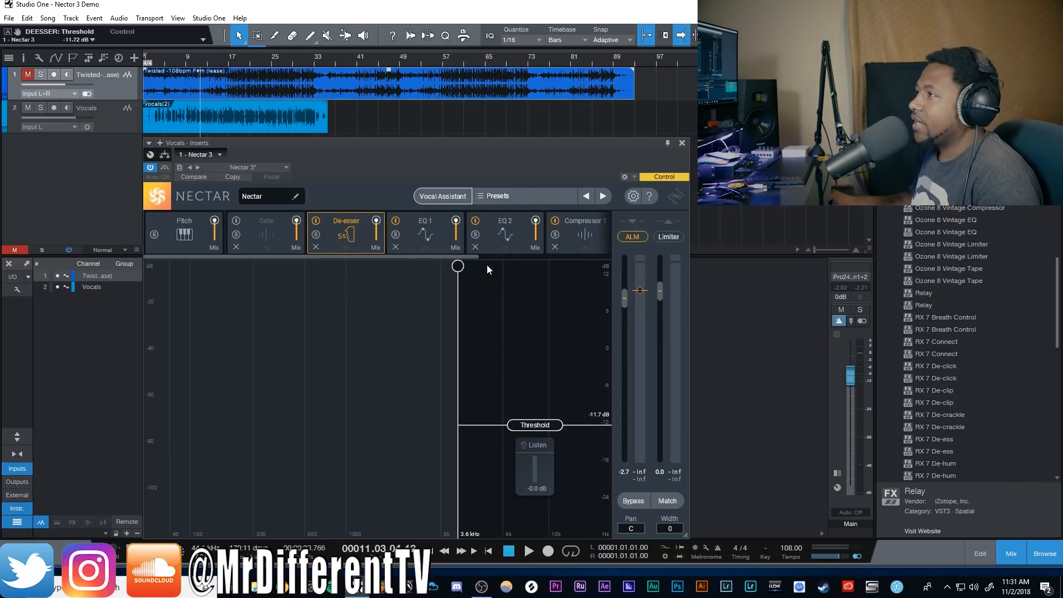
{"action": "left_click_drag", "start_coordinate": [470, 255], "coordinate": [410, 232]}
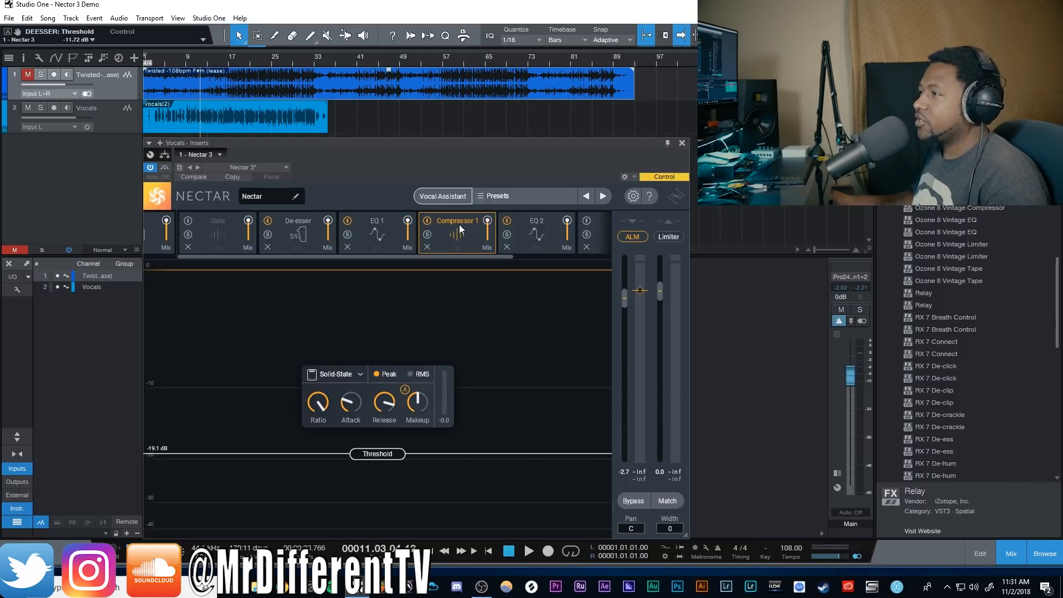
Step: Look through Compressor 1's mode options and set its threshold to about -17.3 dB while the vocal plays
{"action": "left_click", "coordinate": [334, 373]}
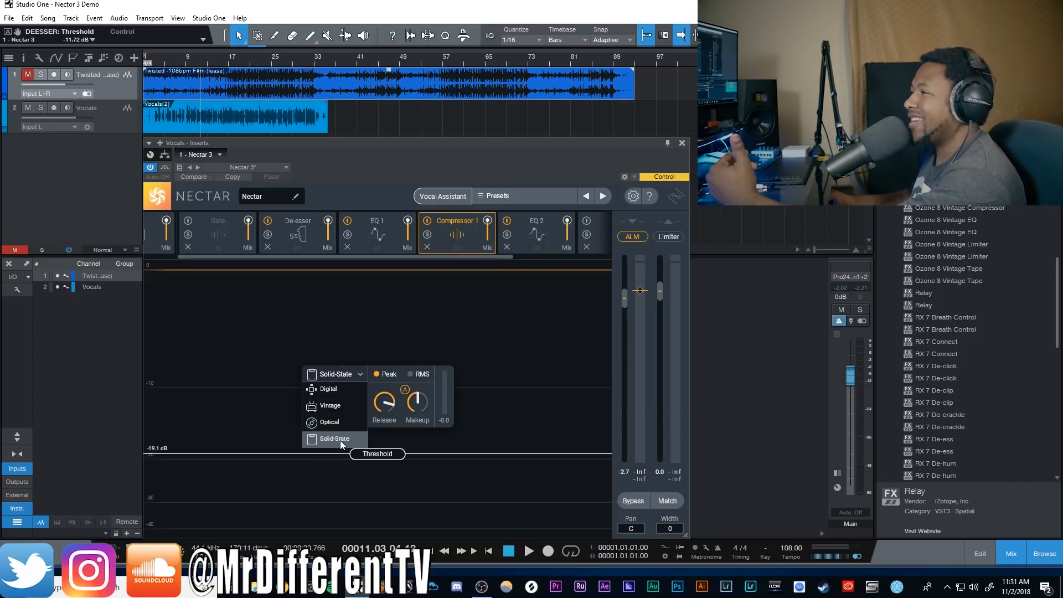
{"action": "left_click", "coordinate": [339, 373]}
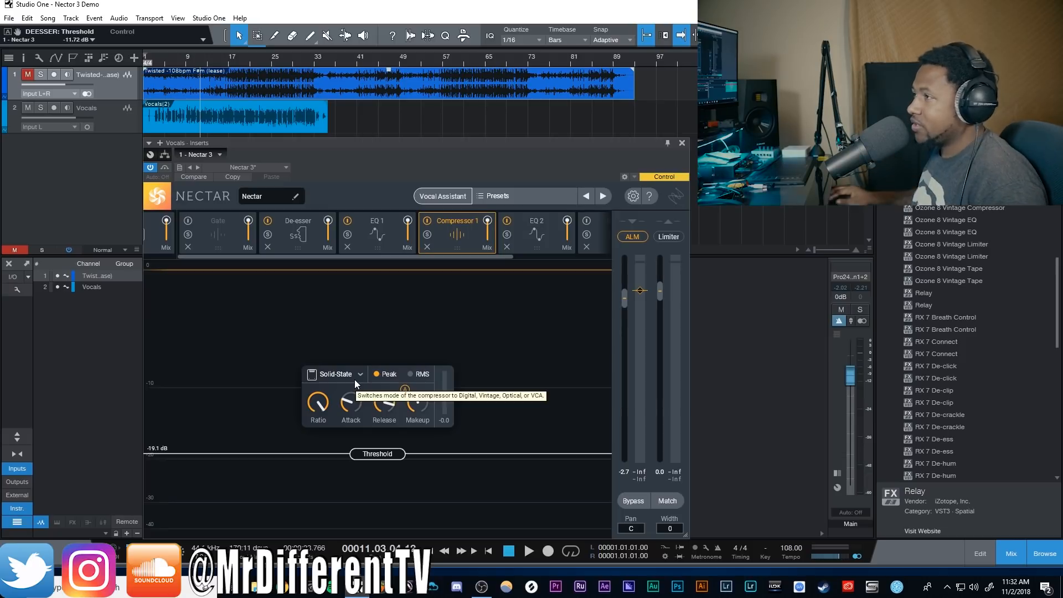
{"action": "key", "text": "space"}
{"action": "left_click_drag", "start_coordinate": [427, 453], "coordinate": [378, 441]}
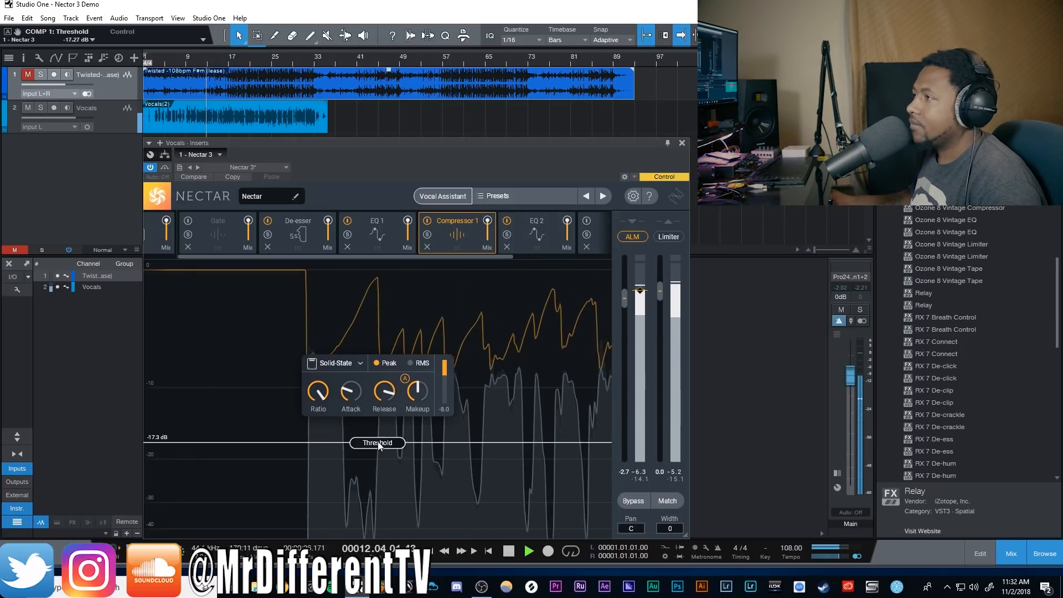
Step: Compare the Digital, Optical and Solid-State modes of Compressor 1 during playback
{"action": "left_click", "coordinate": [334, 363]}
{"action": "left_click", "coordinate": [326, 378]}
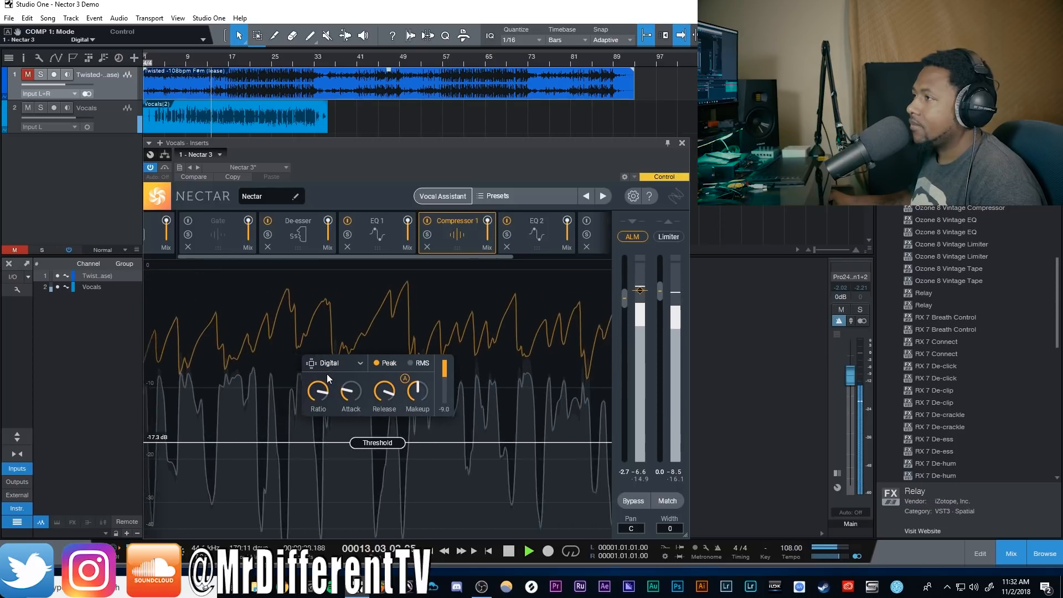
{"action": "left_click", "coordinate": [334, 363]}
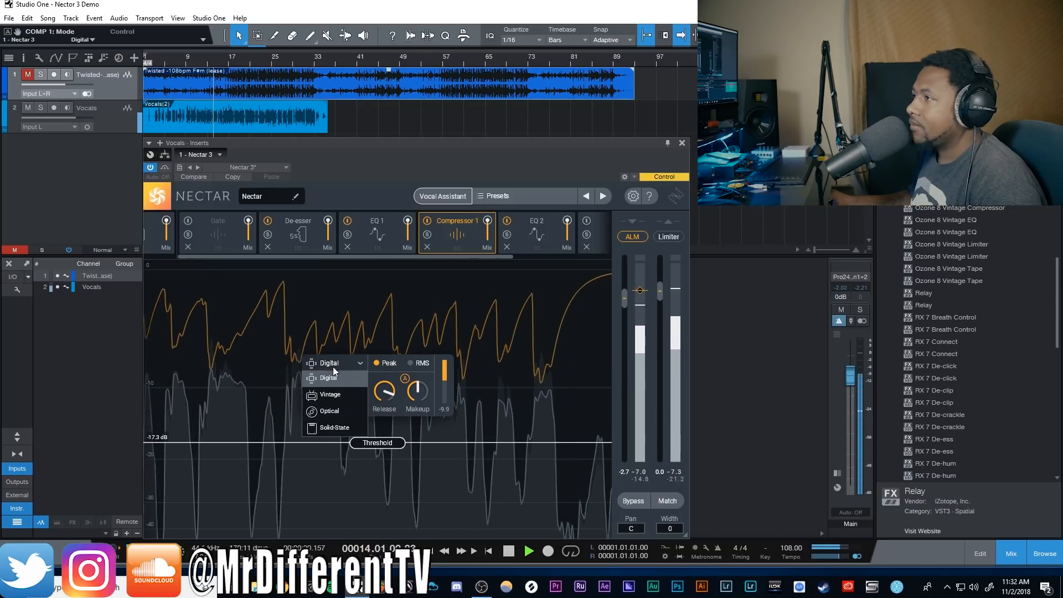
{"action": "left_click", "coordinate": [334, 409]}
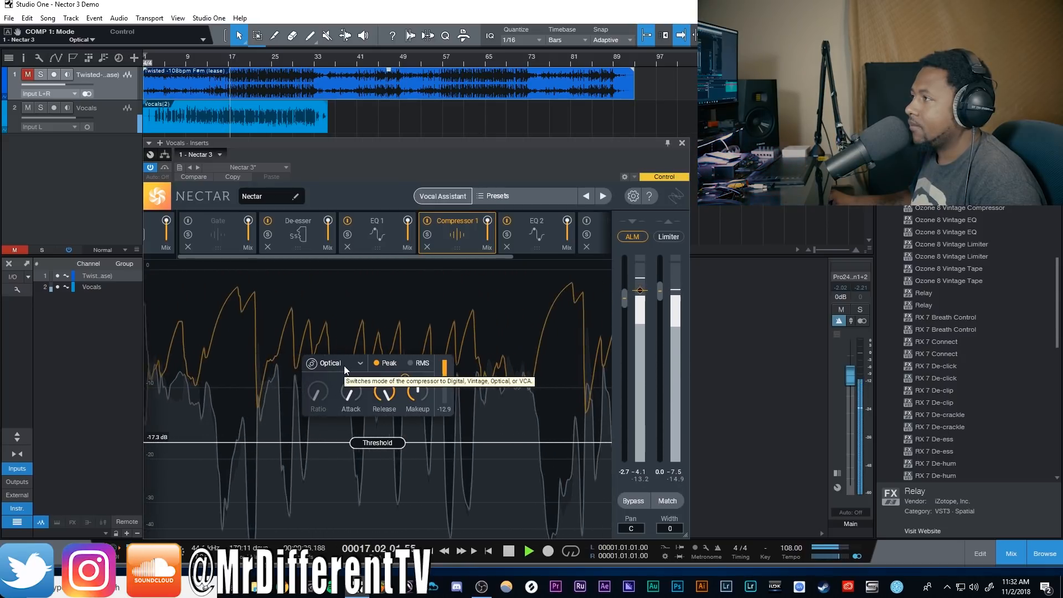
{"action": "left_click", "coordinate": [343, 365]}
{"action": "left_click", "coordinate": [340, 424]}
{"action": "key", "text": "space"}
Step: Switch Compressor 1 through the Optical and Vintage modes and return it to Solid-State
{"action": "left_click", "coordinate": [344, 367]}
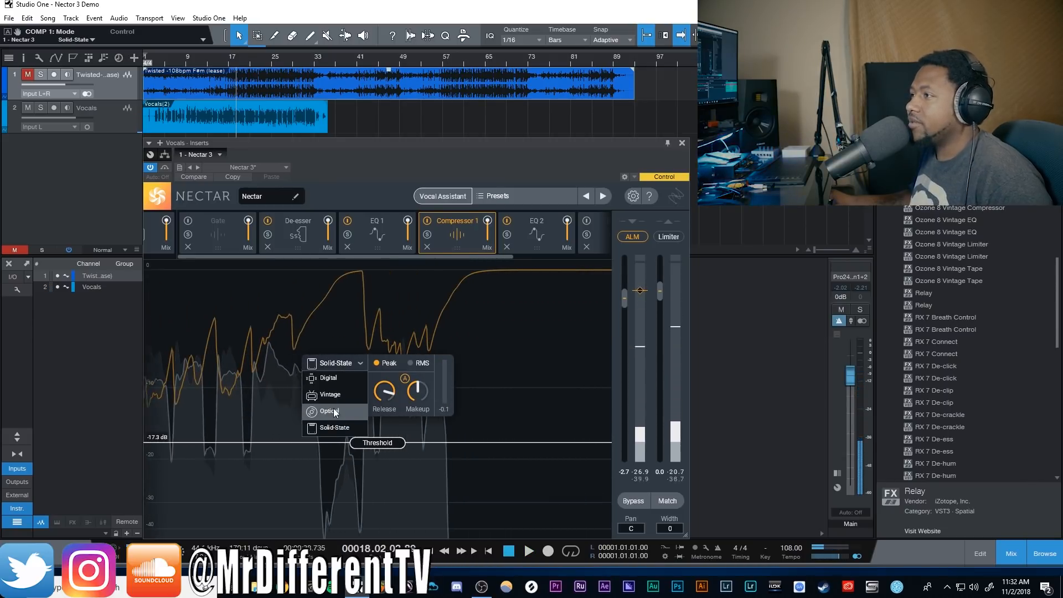
{"action": "left_click", "coordinate": [340, 405]}
{"action": "left_click", "coordinate": [338, 361]}
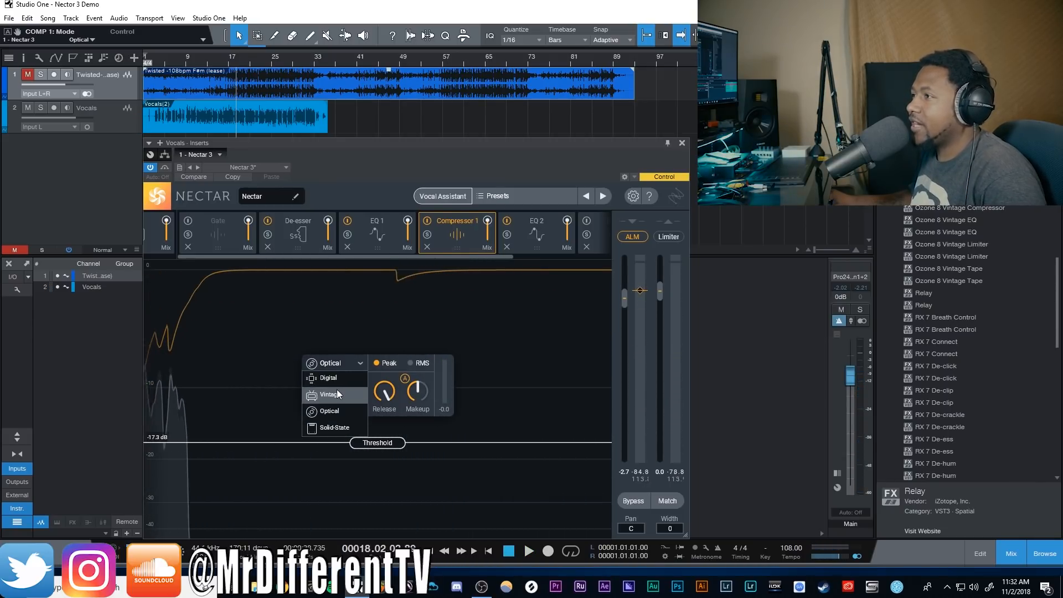
{"action": "left_click", "coordinate": [337, 393]}
{"action": "left_click", "coordinate": [343, 367]}
{"action": "left_click", "coordinate": [334, 429]}
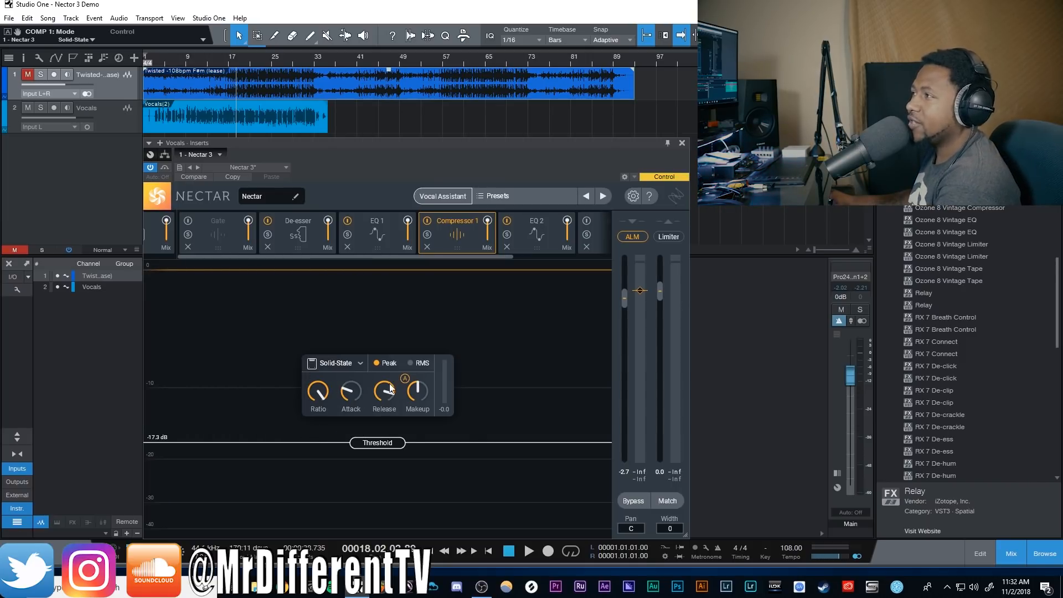
{"action": "mouse_move", "coordinate": [388, 381]}
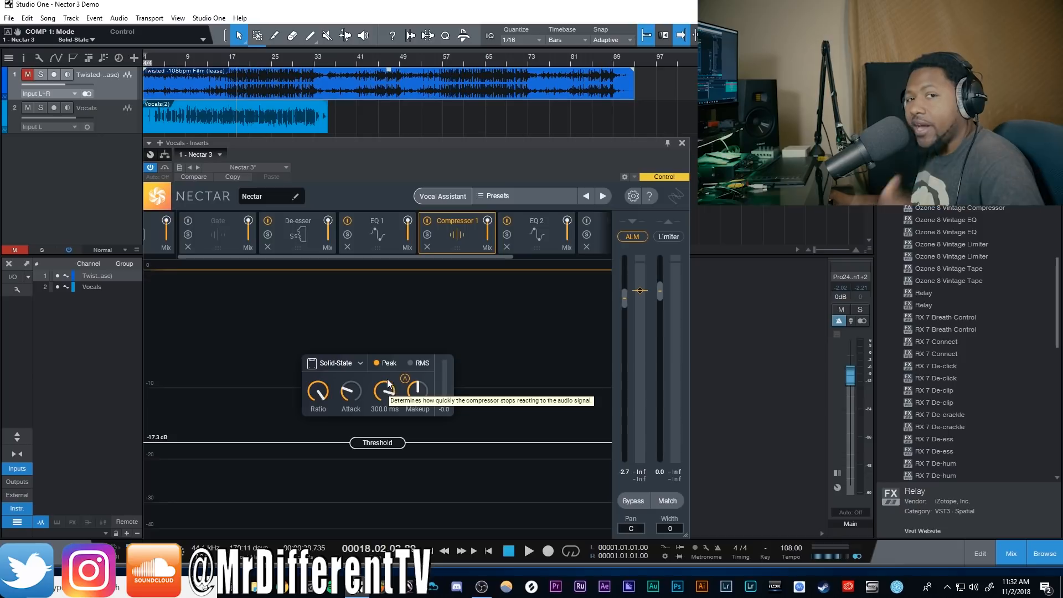
Step: Open the bypassed Reverb module at the end of the chain, enable it and examine its Width and Saturation controls
{"action": "left_click_drag", "start_coordinate": [394, 255], "coordinate": [493, 256]}
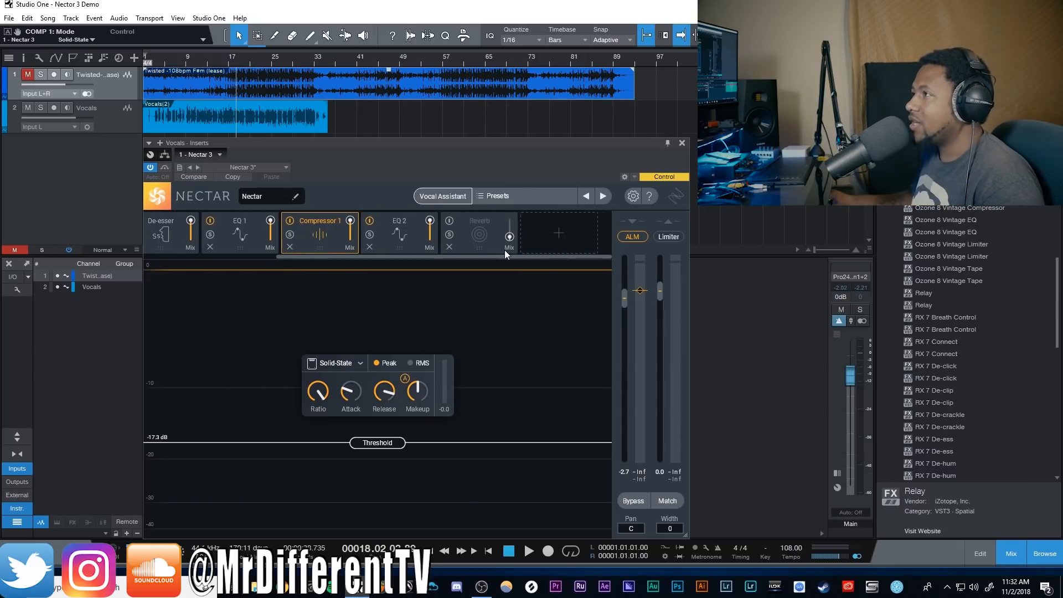
{"action": "left_click", "coordinate": [477, 226]}
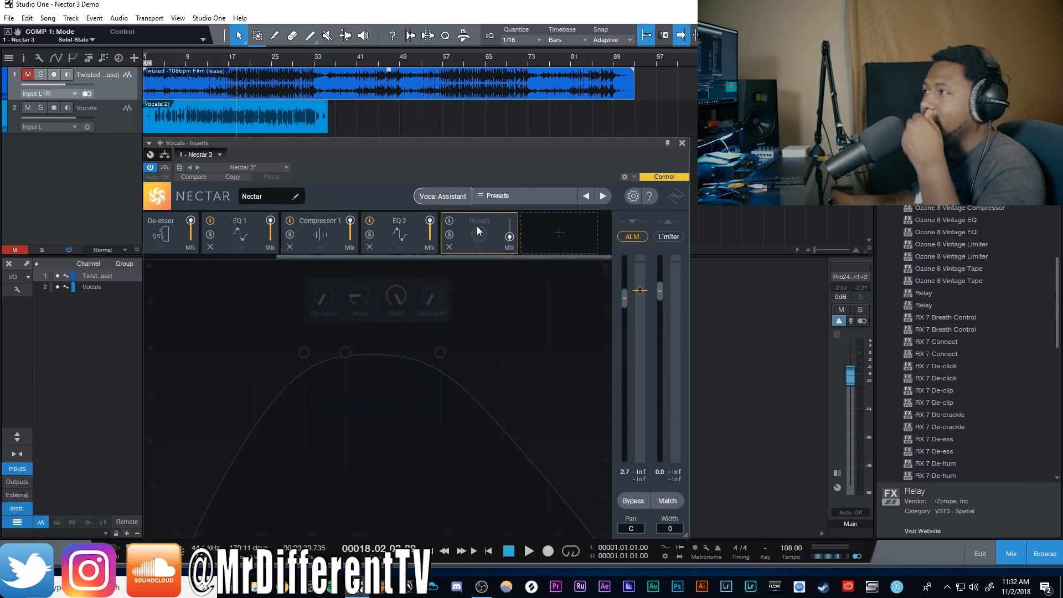
{"action": "left_click", "coordinate": [449, 219]}
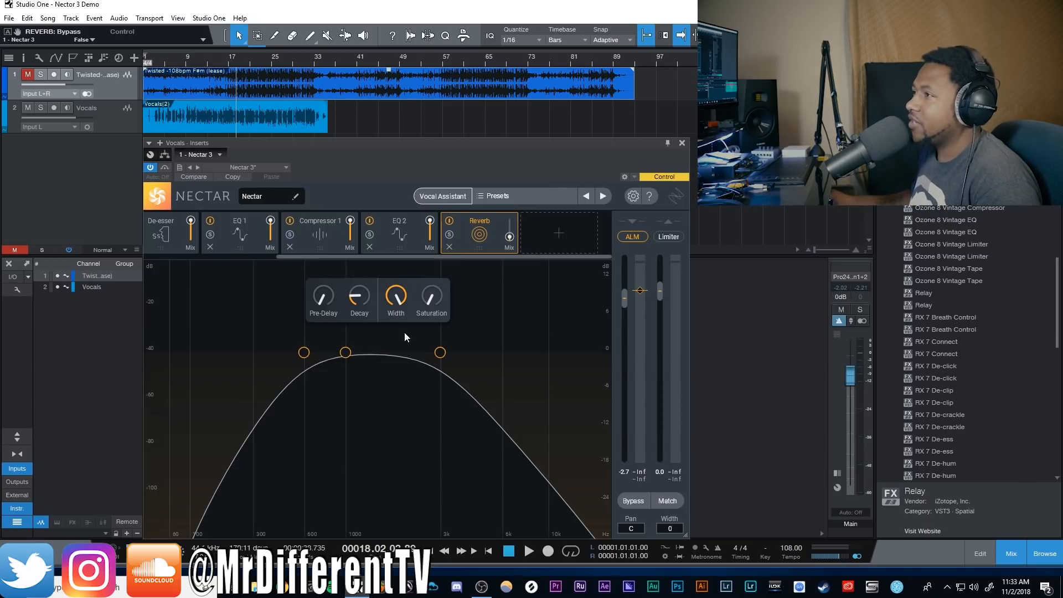
{"action": "mouse_move", "coordinate": [400, 301]}
{"action": "mouse_move", "coordinate": [435, 299]}
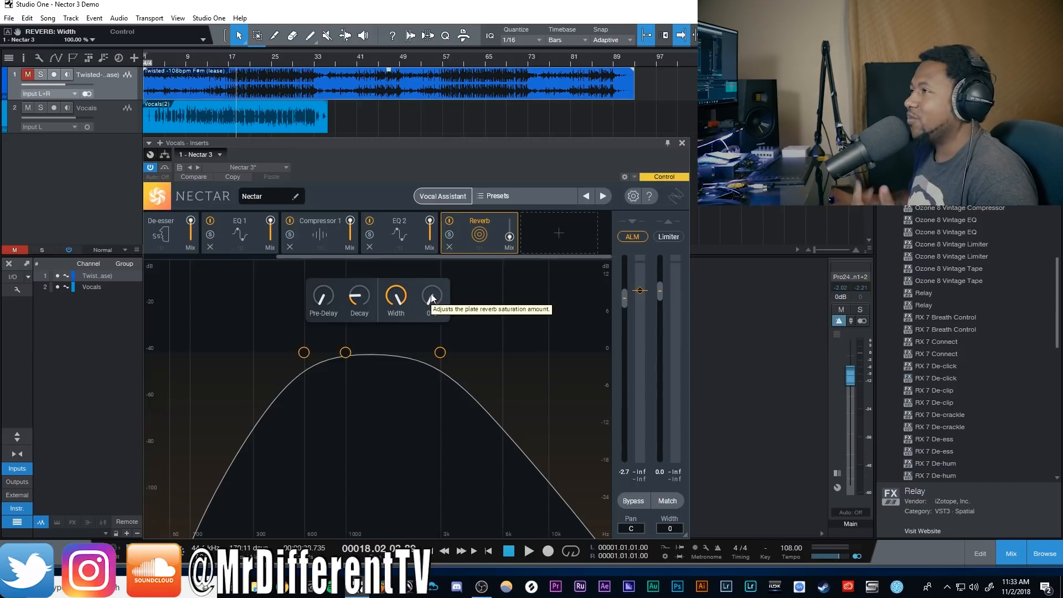
Step: Play the vocal, raise the Reverb mix to about 57% and move its upper filter node to 2.9 kHz
{"action": "key", "text": "space"}
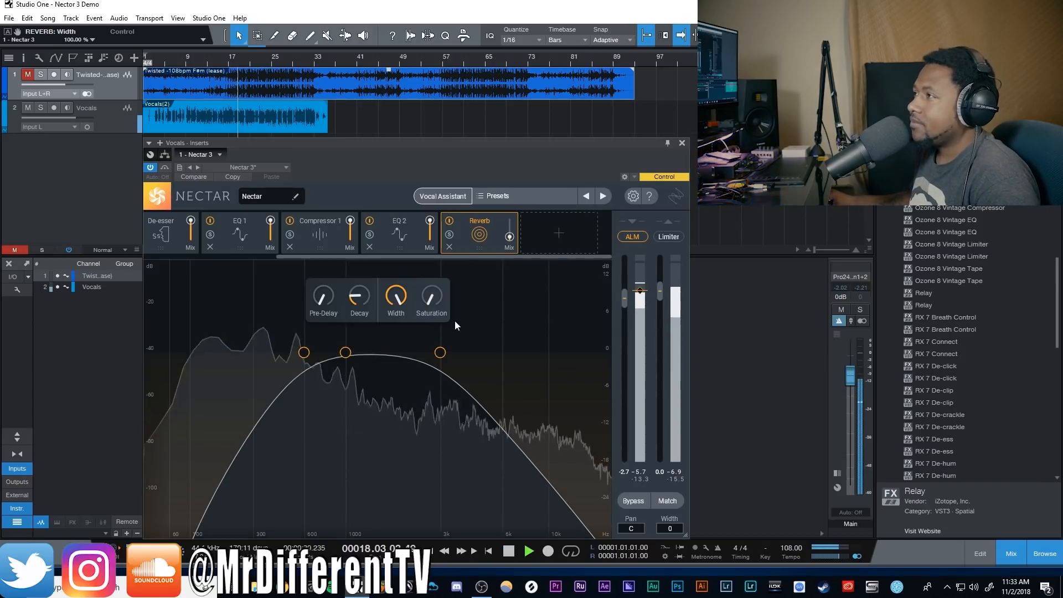
{"action": "left_click_drag", "start_coordinate": [509, 238], "coordinate": [509, 225]}
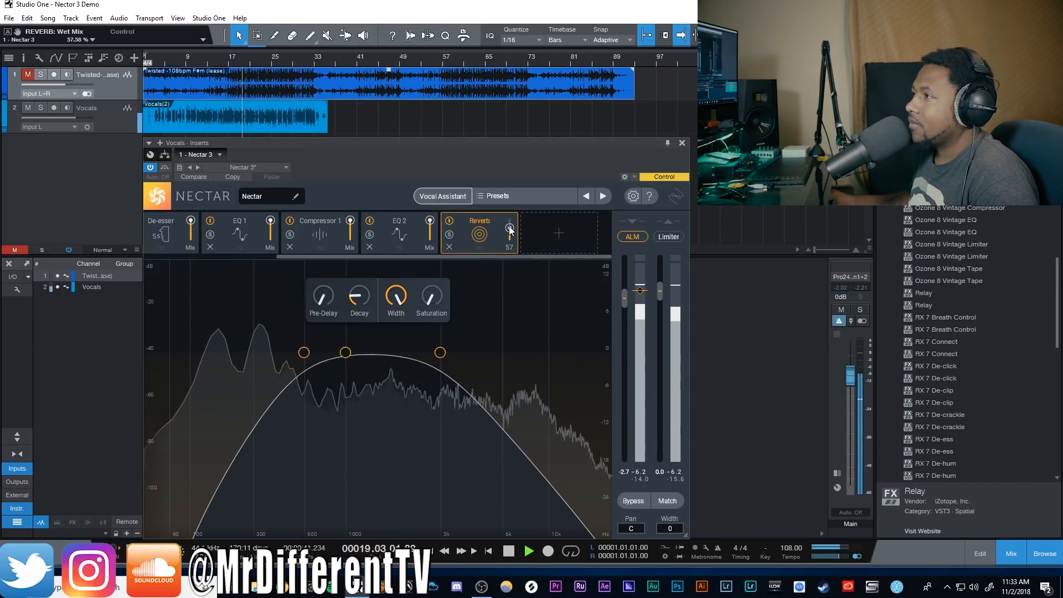
{"action": "left_click_drag", "start_coordinate": [441, 355], "coordinate": [423, 326]}
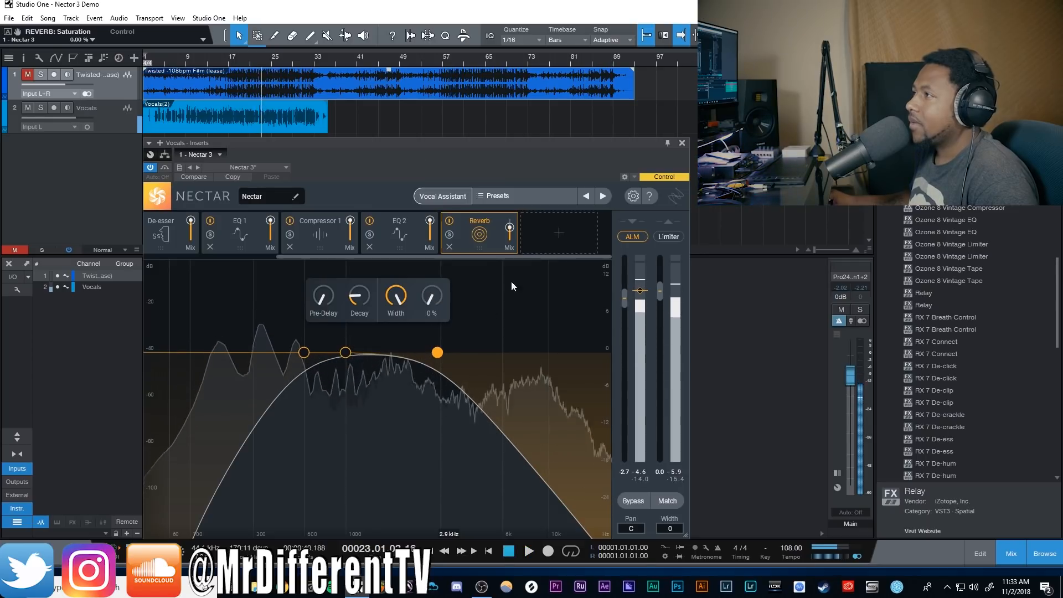
Step: Lower the Reverb wet mix to about 15% and bypass the module
{"action": "key", "text": "space"}
{"action": "left_click_drag", "start_coordinate": [512, 233], "coordinate": [512, 239]}
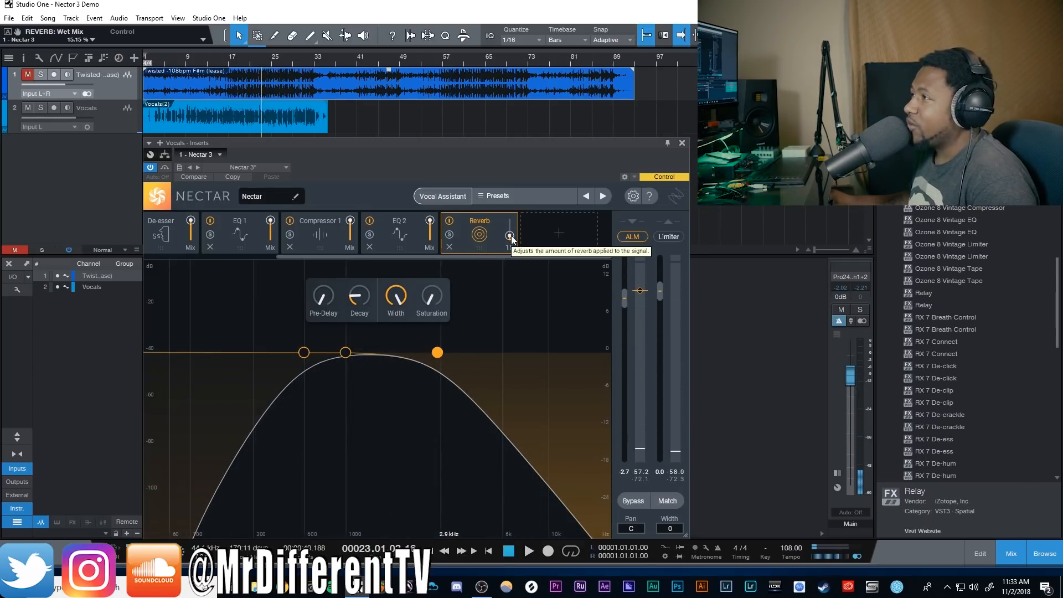
{"action": "left_click", "coordinate": [449, 221]}
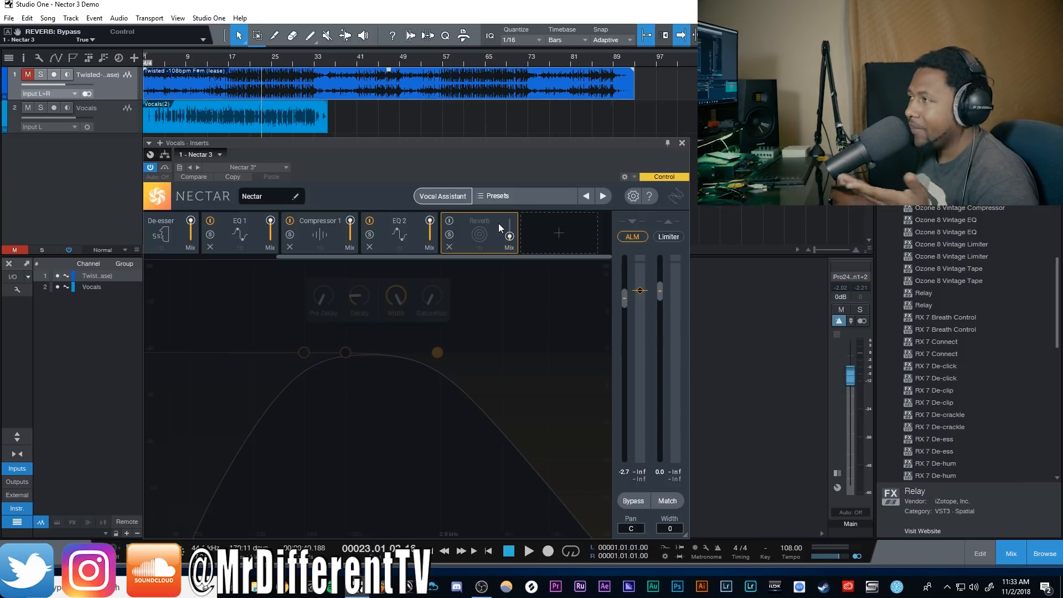
Step: Add a Delay module after the Reverb and play the vocal through it
{"action": "left_click", "coordinate": [570, 234]}
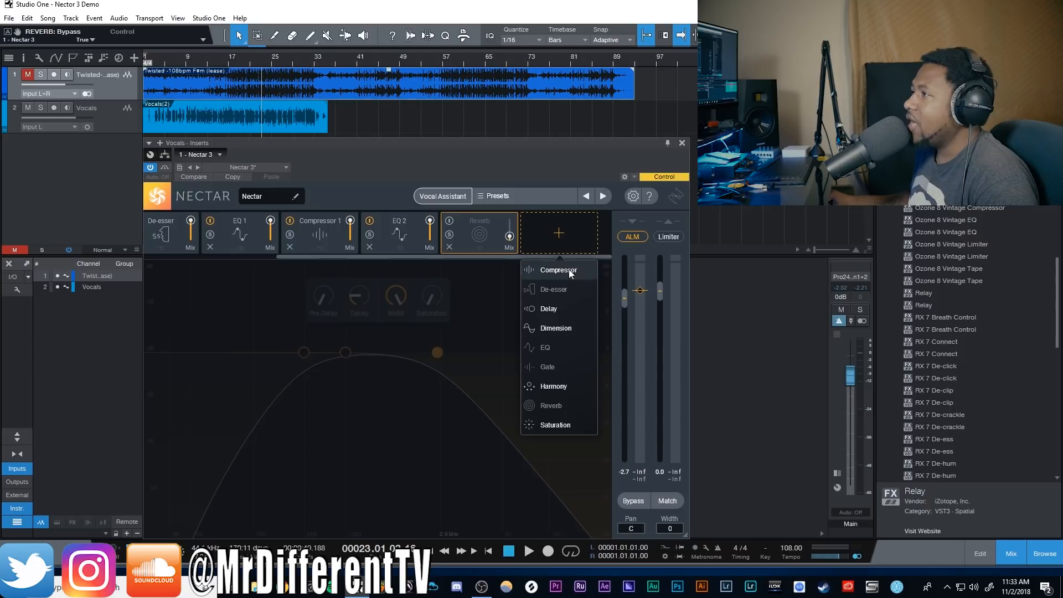
{"action": "left_click", "coordinate": [560, 306]}
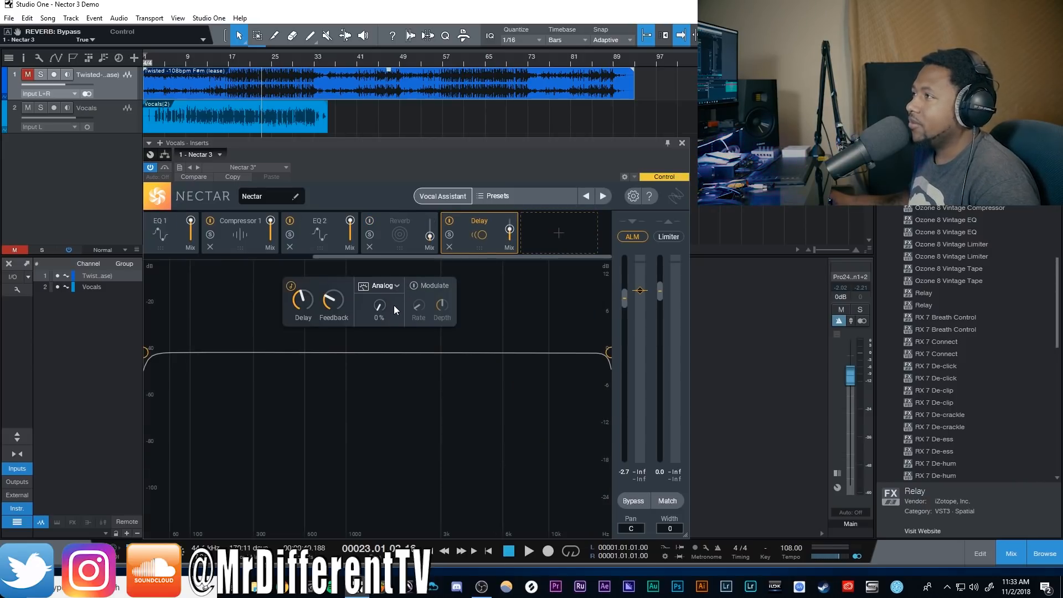
{"action": "key", "text": "space"}
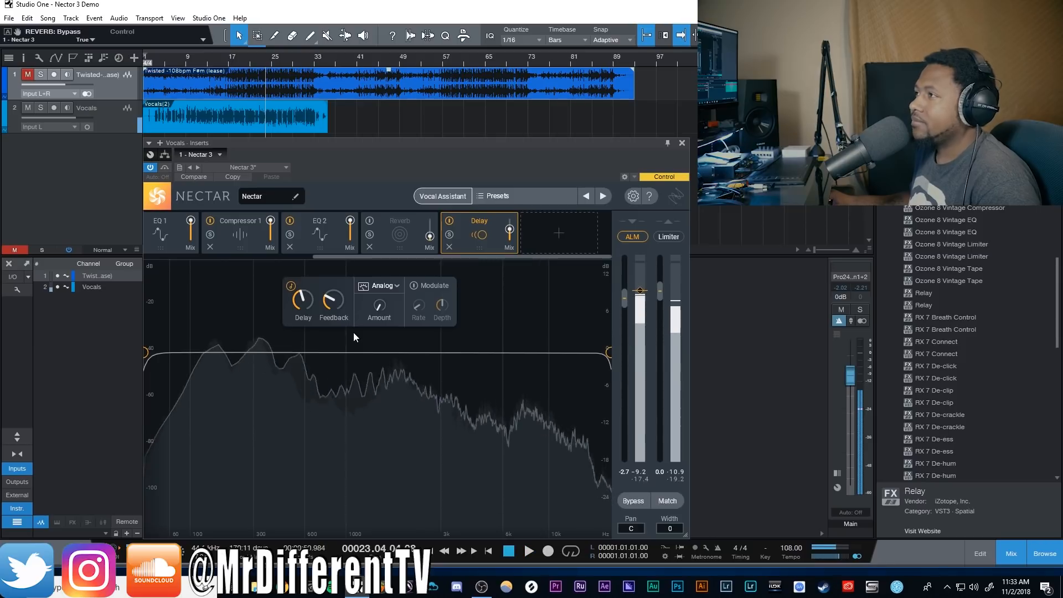
Step: Examine the Delay module's tempo-sync, Delay and Feedback controls and its list of delay modes
{"action": "mouse_move", "coordinate": [332, 308]}
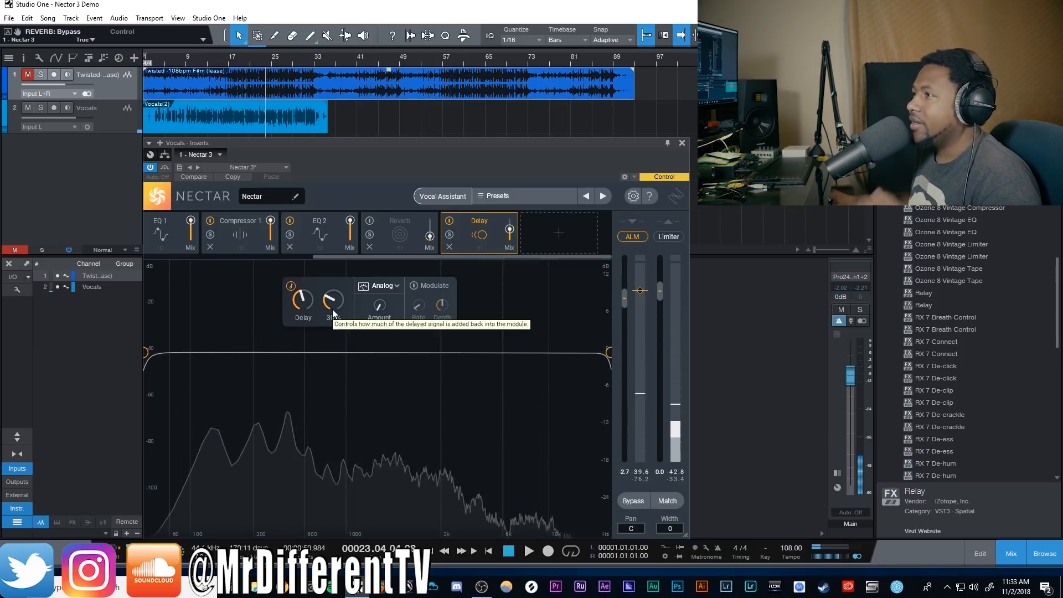
{"action": "left_click", "coordinate": [290, 287]}
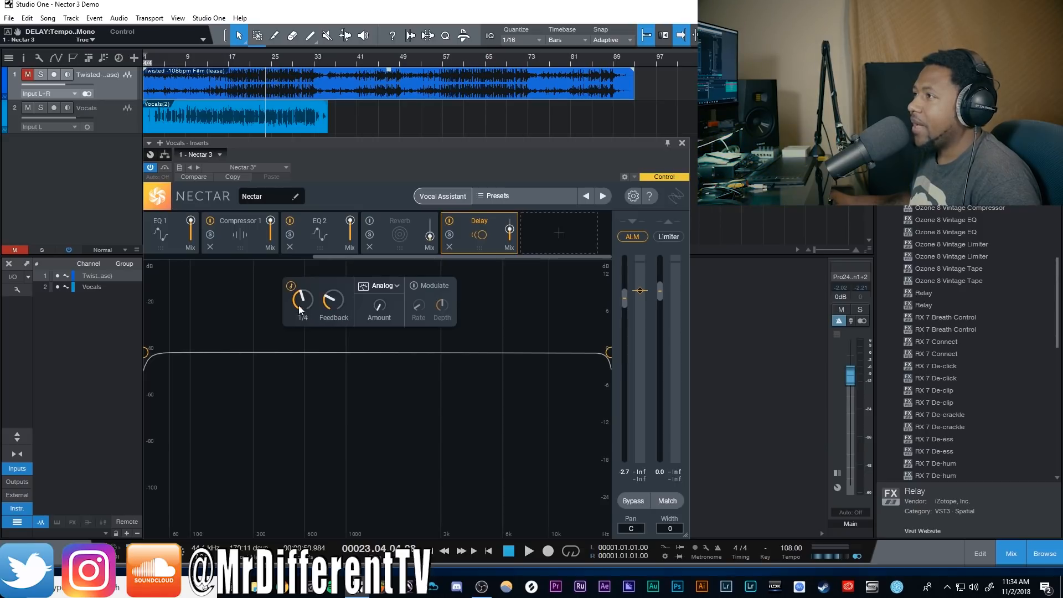
{"action": "left_click", "coordinate": [390, 287]}
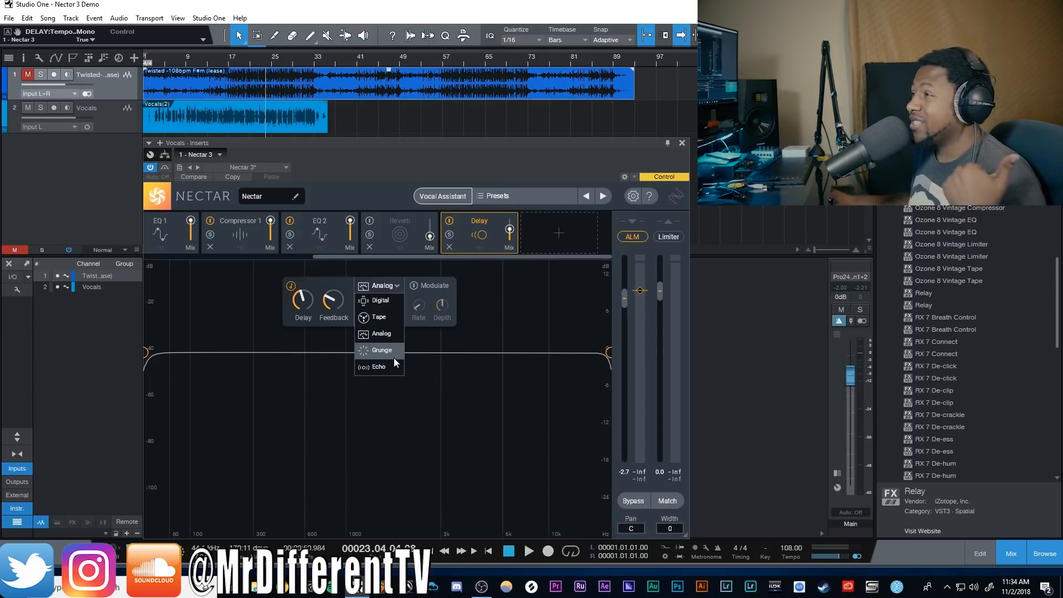
{"action": "left_click", "coordinate": [337, 285]}
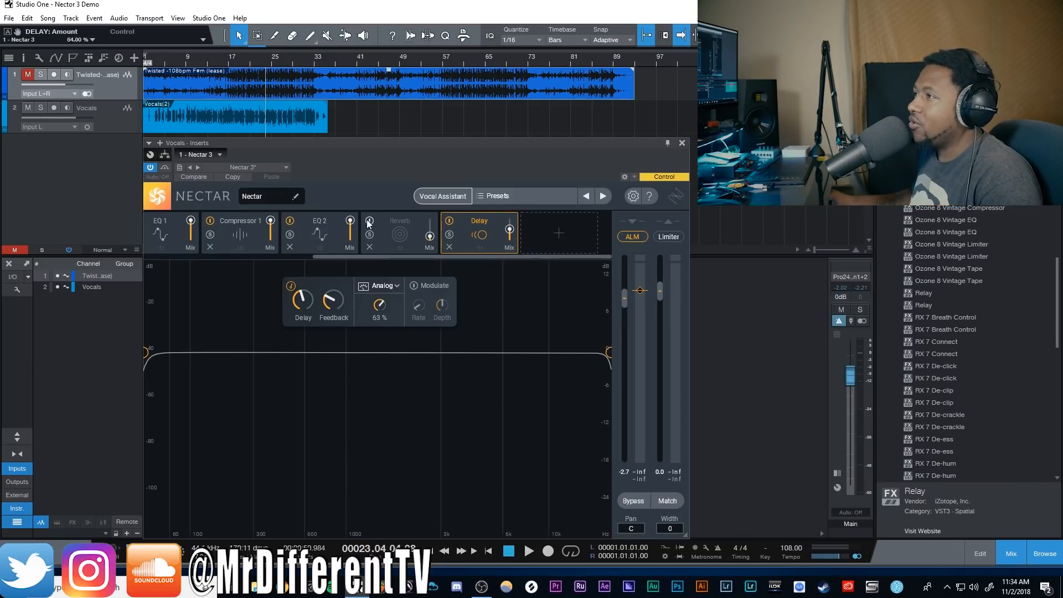
Step: Switch the Delay to Tape mode and play the vocal, lowering the Amount to 0%
{"action": "left_click", "coordinate": [378, 288]}
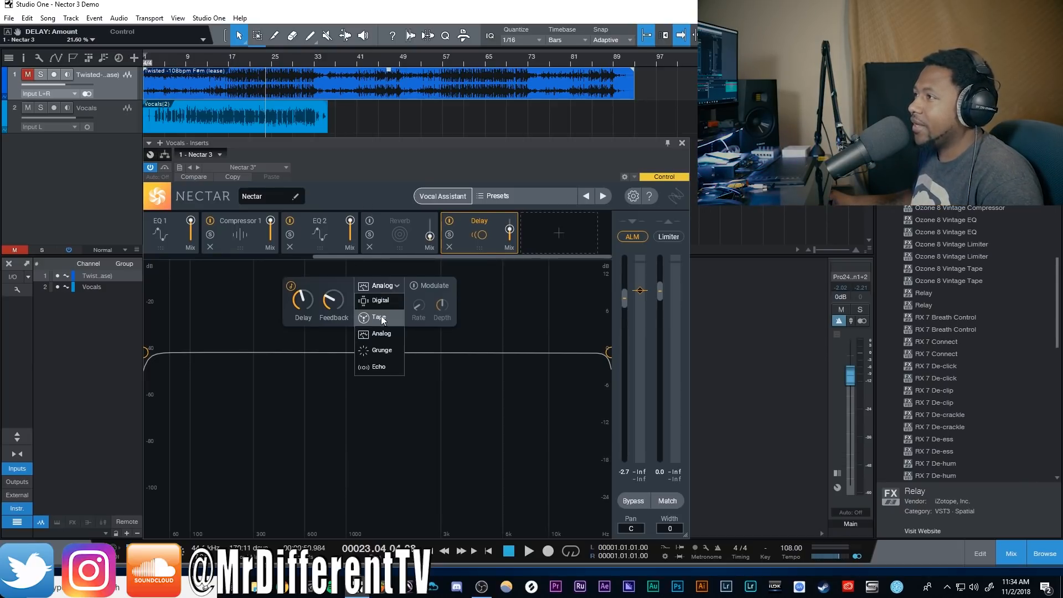
{"action": "left_click", "coordinate": [380, 320]}
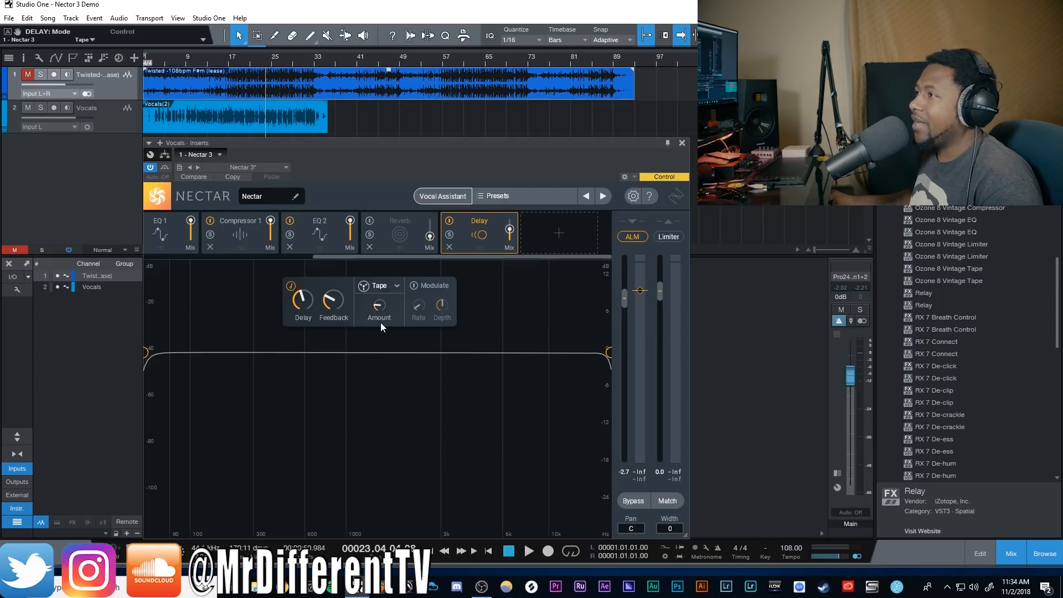
{"action": "key", "text": "space"}
{"action": "left_click_drag", "start_coordinate": [376, 316], "coordinate": [383, 444]}
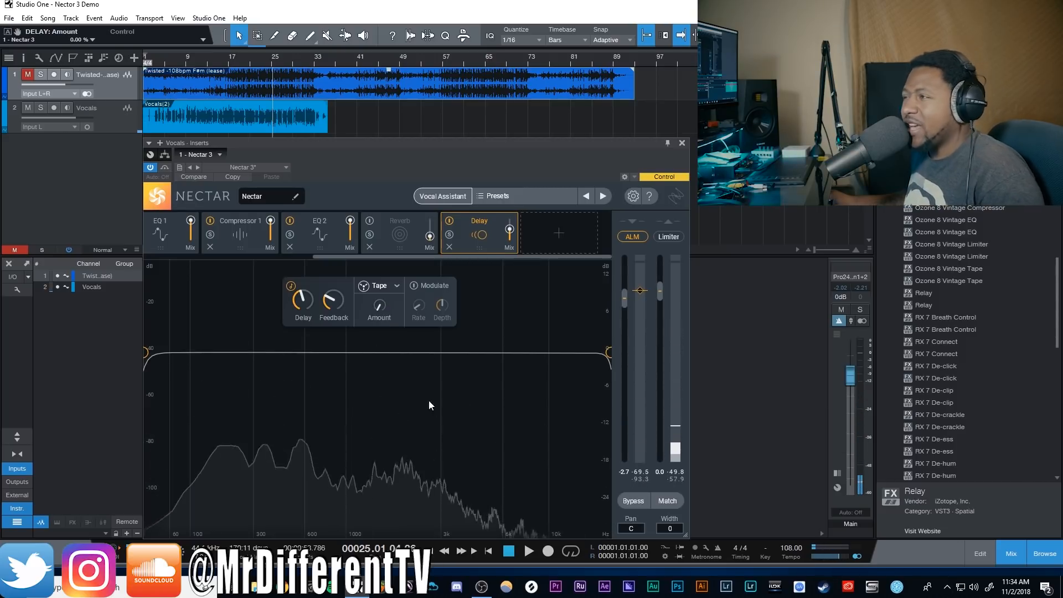
Step: Enable Modulate to view its Rate and Depth controls, then remove the Delay module from the chain
{"action": "left_click", "coordinate": [429, 285]}
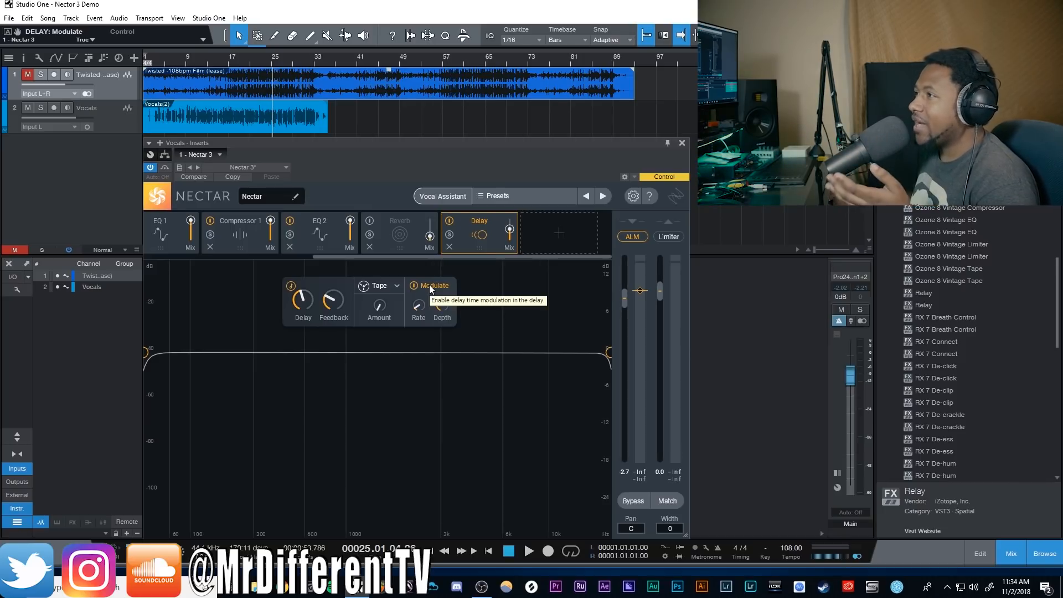
{"action": "mouse_move", "coordinate": [385, 312]}
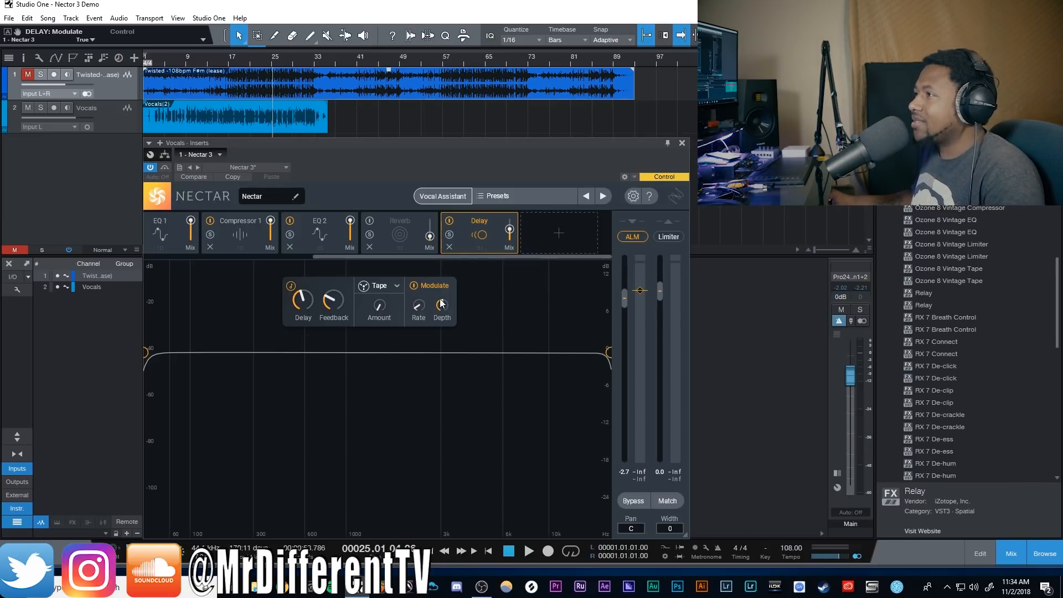
{"action": "left_click", "coordinate": [450, 246]}
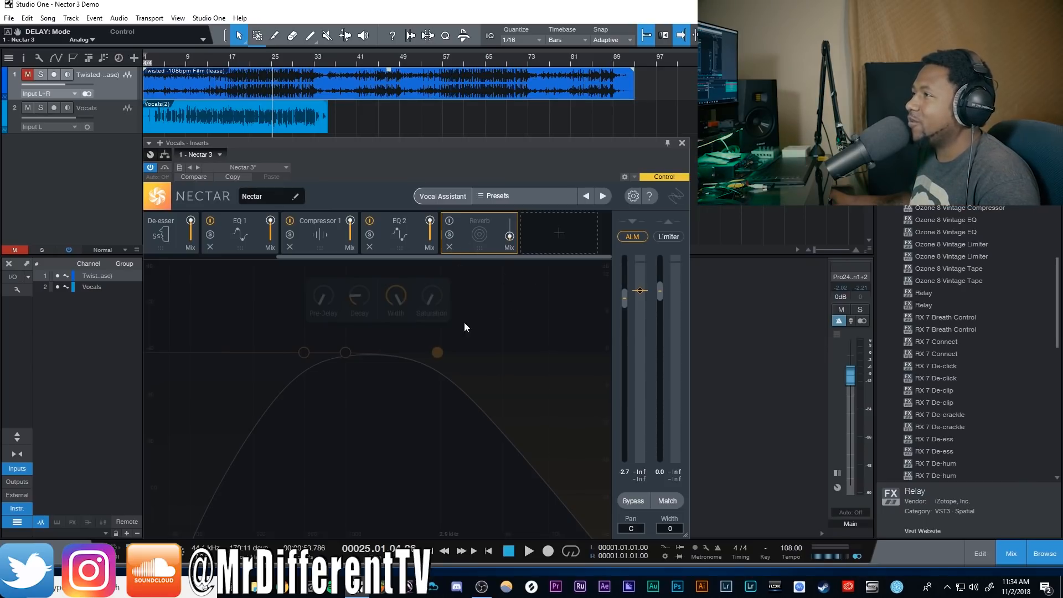
Step: Add a Dimension module after the Reverb and look through its Chorus, Flanger and Phaser modes
{"action": "left_click", "coordinate": [562, 235]}
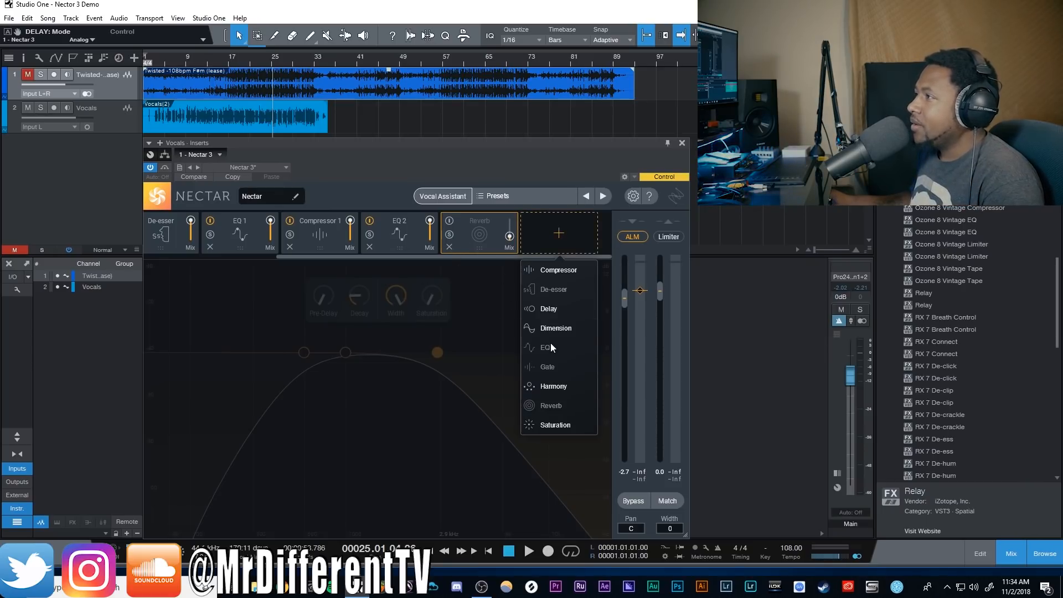
{"action": "left_click", "coordinate": [548, 330]}
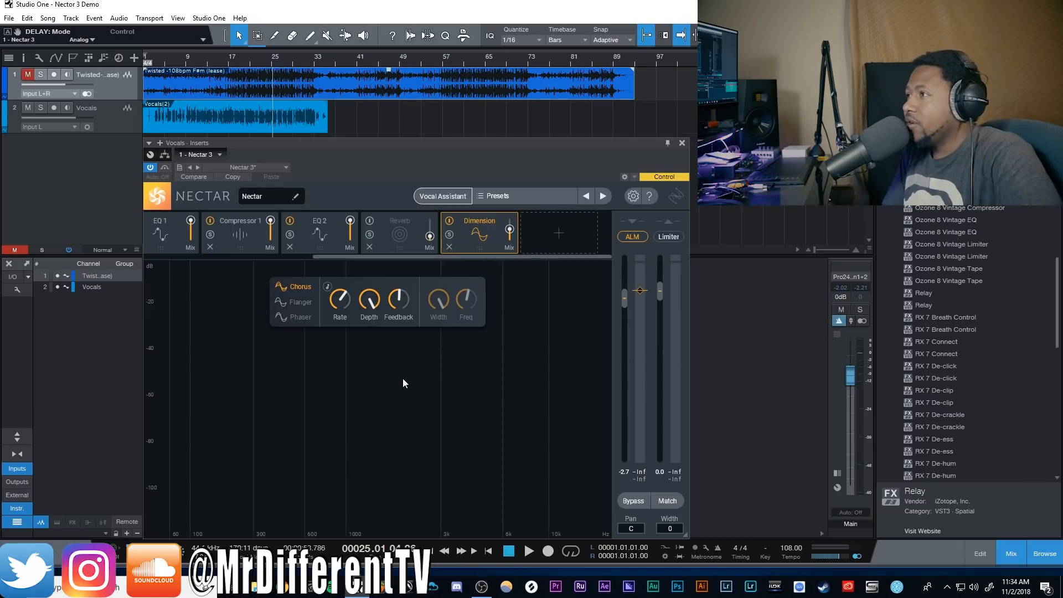
{"action": "left_click", "coordinate": [296, 303]}
{"action": "left_click", "coordinate": [294, 317]}
{"action": "left_click", "coordinate": [296, 286]}
{"action": "left_click", "coordinate": [569, 236]}
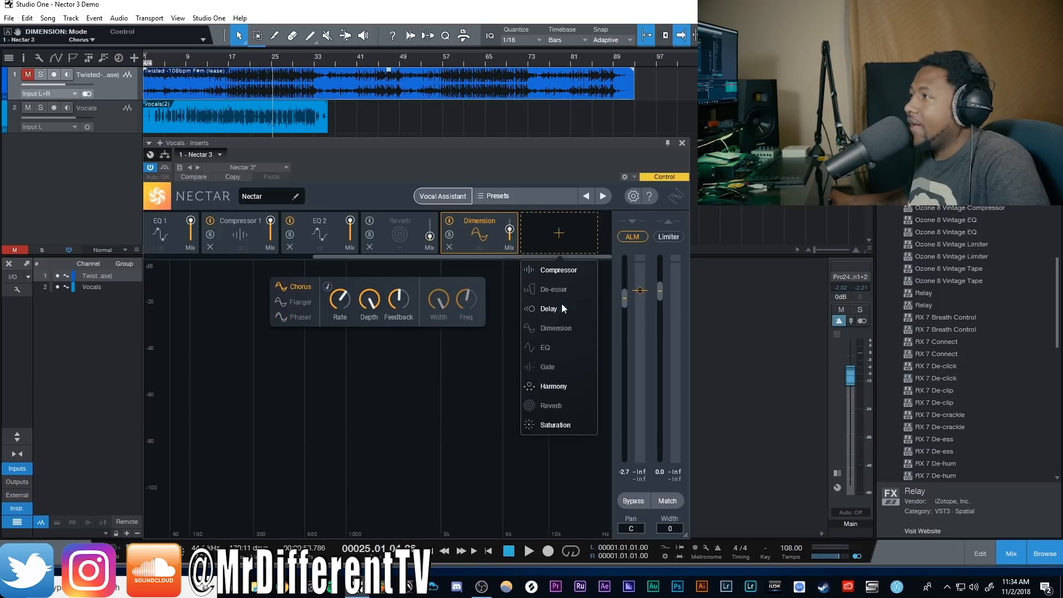
{"action": "left_click", "coordinate": [333, 369]}
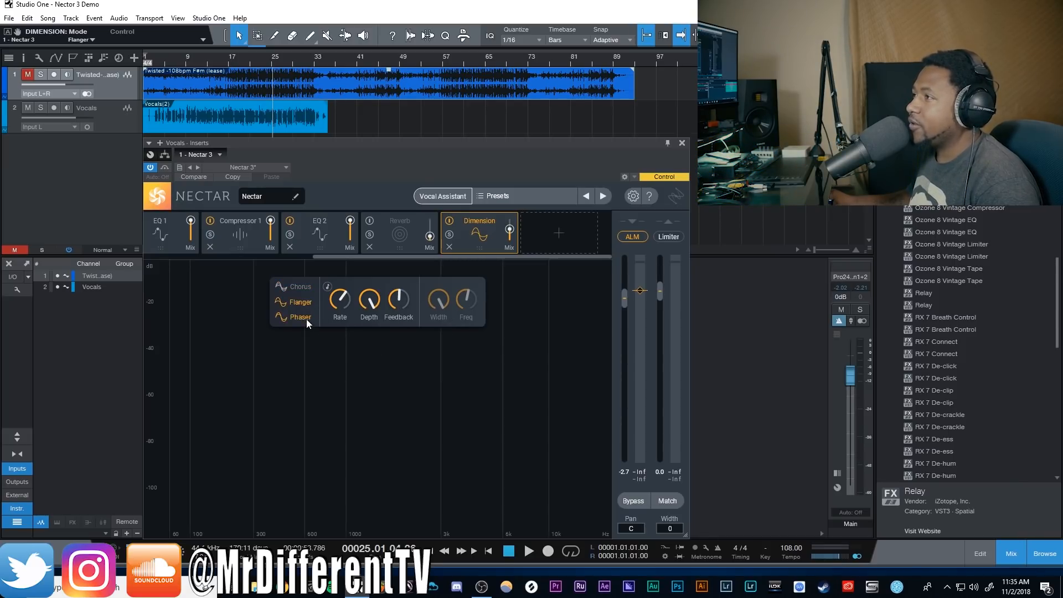
Step: Play the vocal in Chorus mode, setting the Rate to 0.54 Hz and the Feedback to about 75%
{"action": "left_click", "coordinate": [301, 287]}
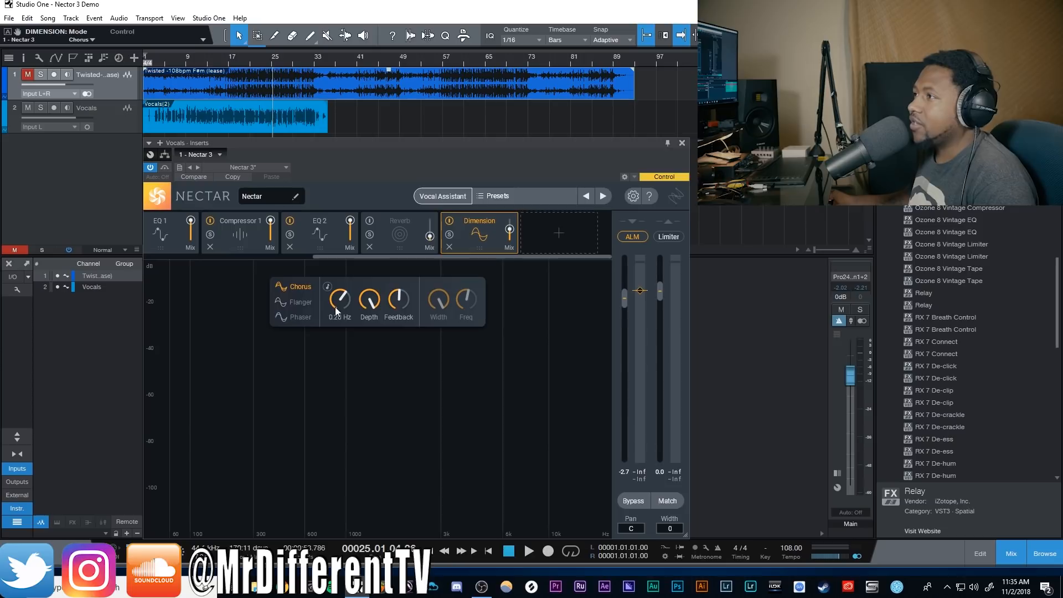
{"action": "key", "text": "space"}
{"action": "scroll", "coordinate": [341, 301], "scroll_direction": "up", "scroll_amount": 3}
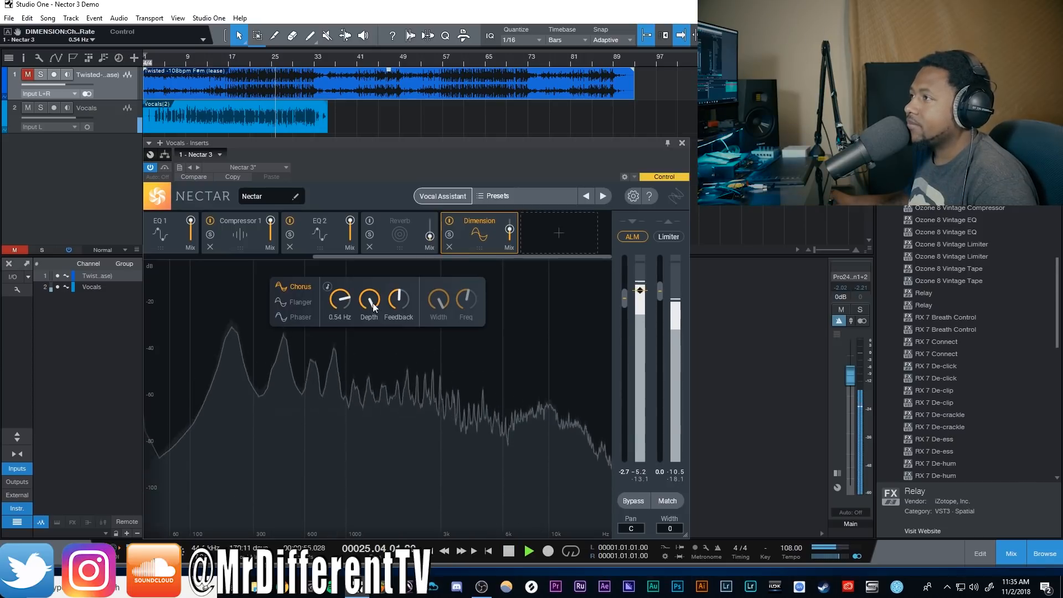
{"action": "left_click_drag", "start_coordinate": [390, 299], "coordinate": [399, 272]}
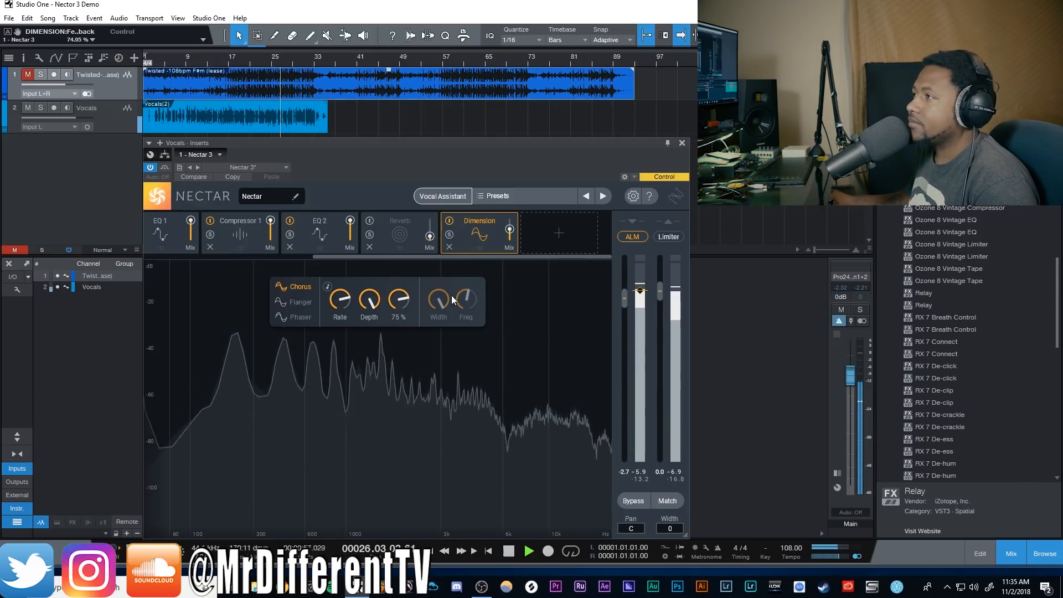
Step: Audition the vocal in Flanger and Phaser modes, stop playback and remove the Dimension module
{"action": "left_click", "coordinate": [293, 304]}
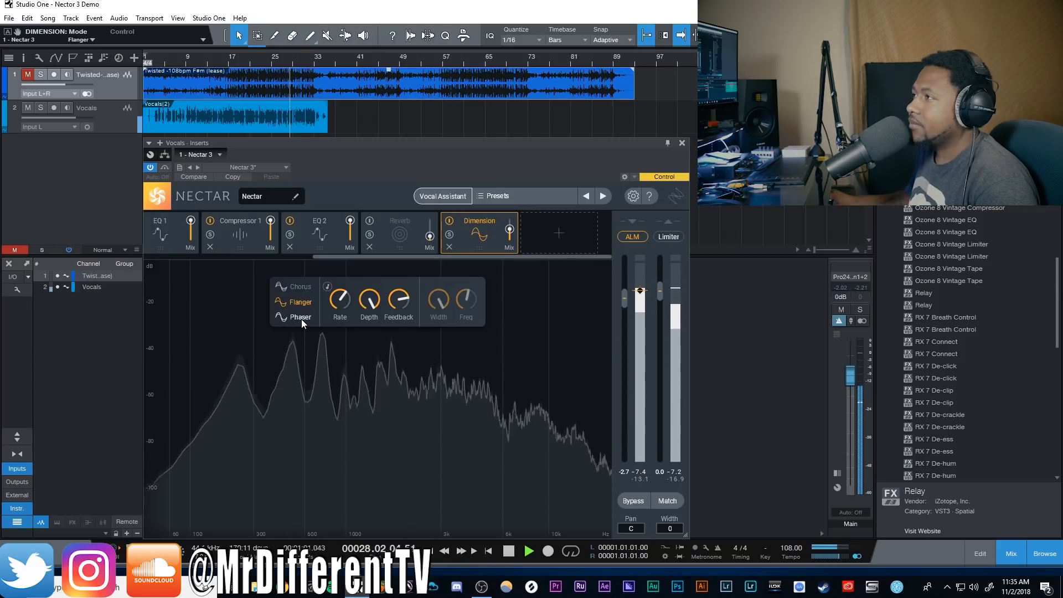
{"action": "left_click", "coordinate": [301, 317]}
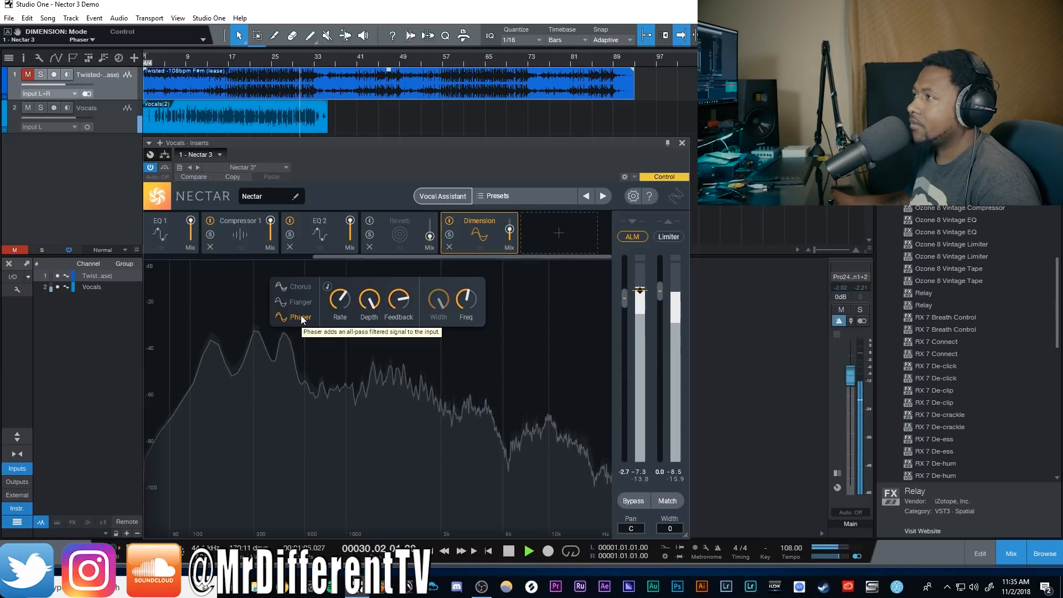
{"action": "key", "text": "space"}
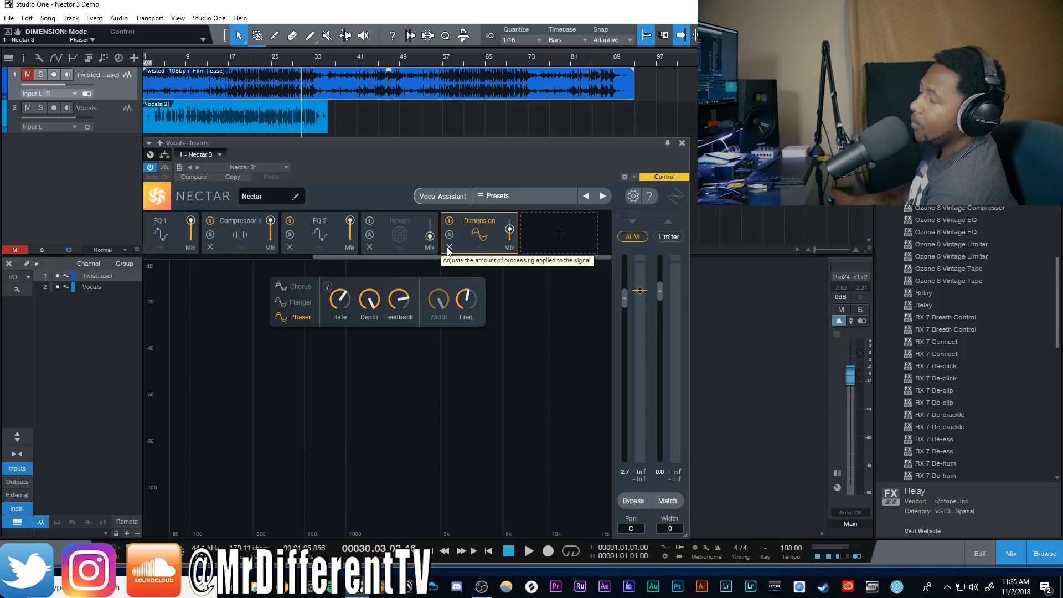
{"action": "left_click", "coordinate": [448, 248]}
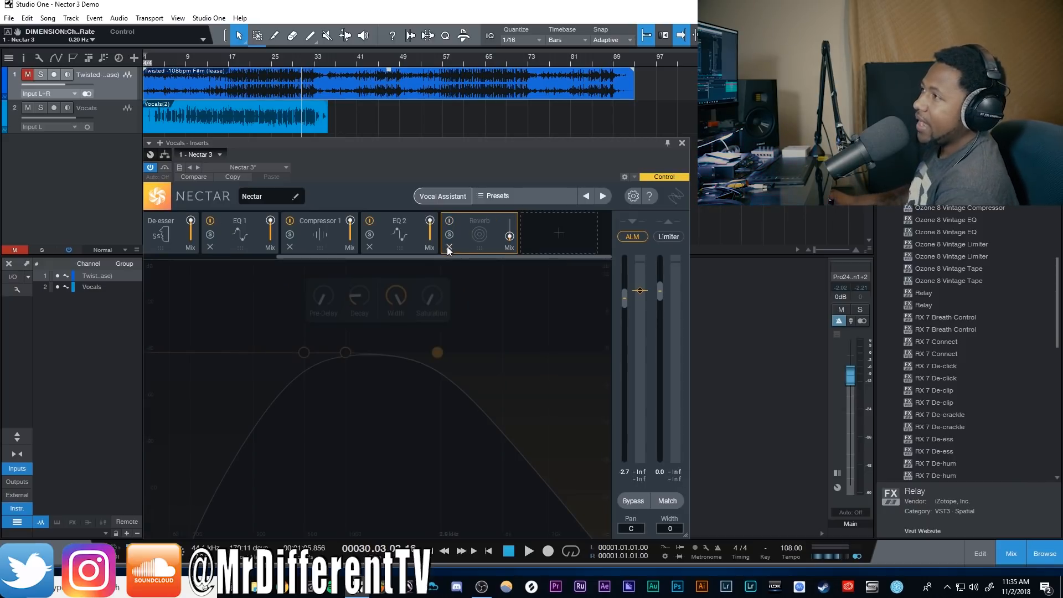
Step: Add a Harmony module after the Reverb with two extra voices, at about gain -9.5, pan 17.9 and gain -10.8, pan -31.8
{"action": "left_click", "coordinate": [544, 227]}
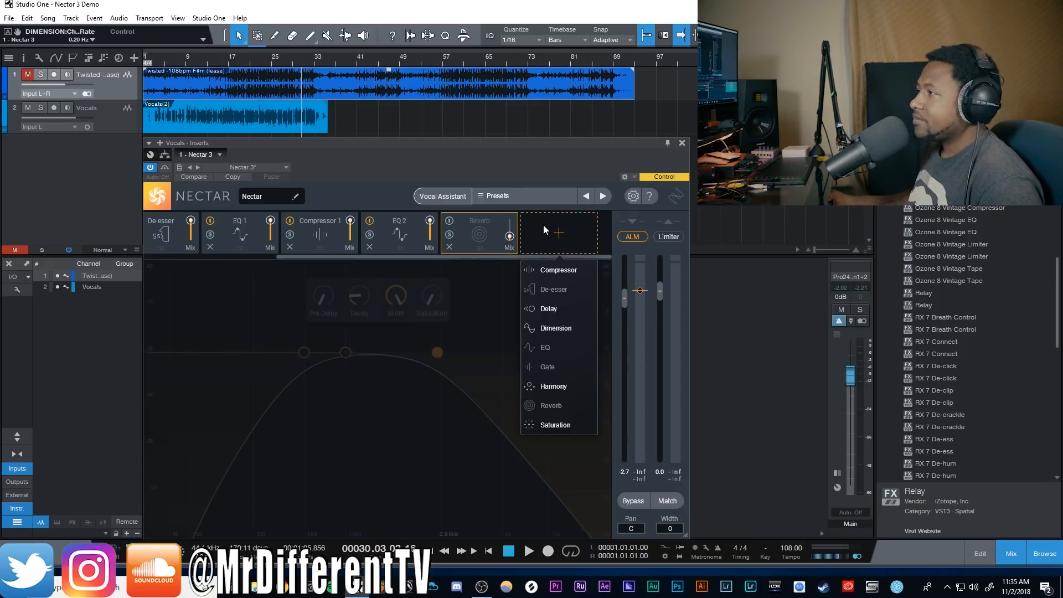
{"action": "left_click", "coordinate": [551, 387]}
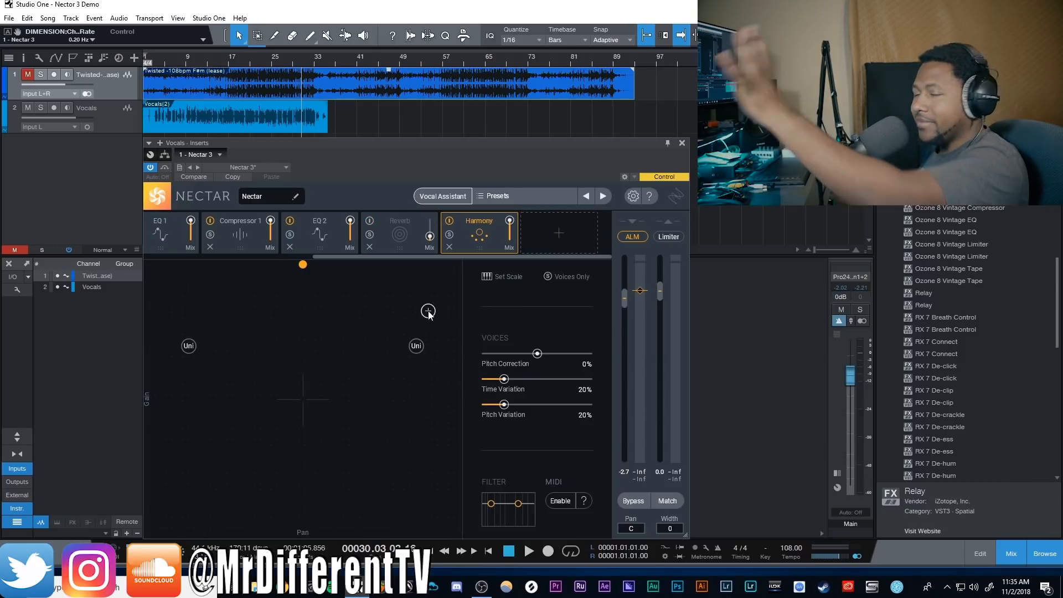
{"action": "left_click", "coordinate": [302, 370]}
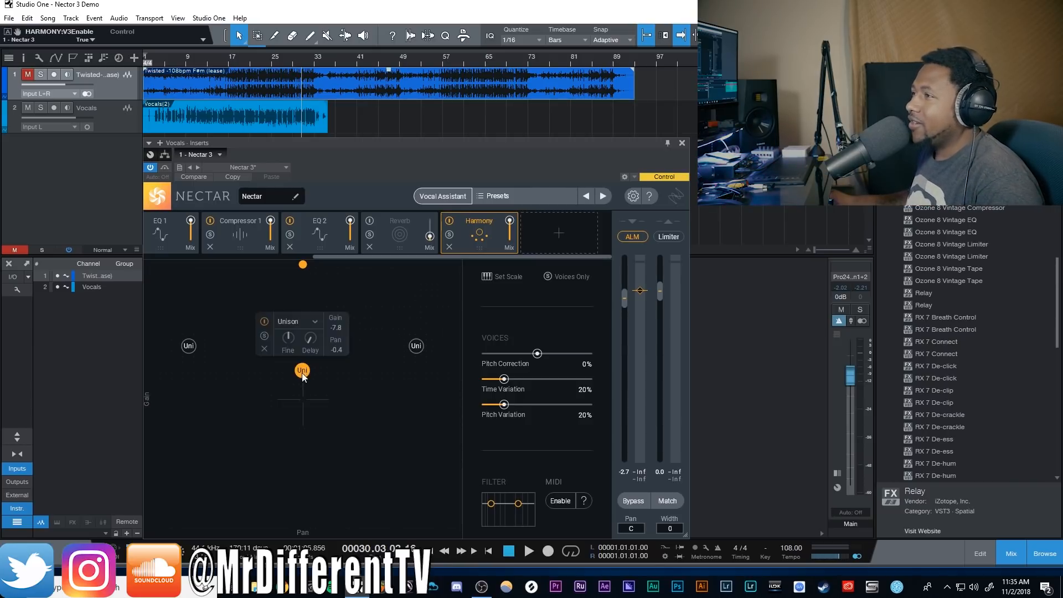
{"action": "left_click", "coordinate": [254, 409]}
{"action": "left_click_drag", "start_coordinate": [301, 370], "coordinate": [331, 392]}
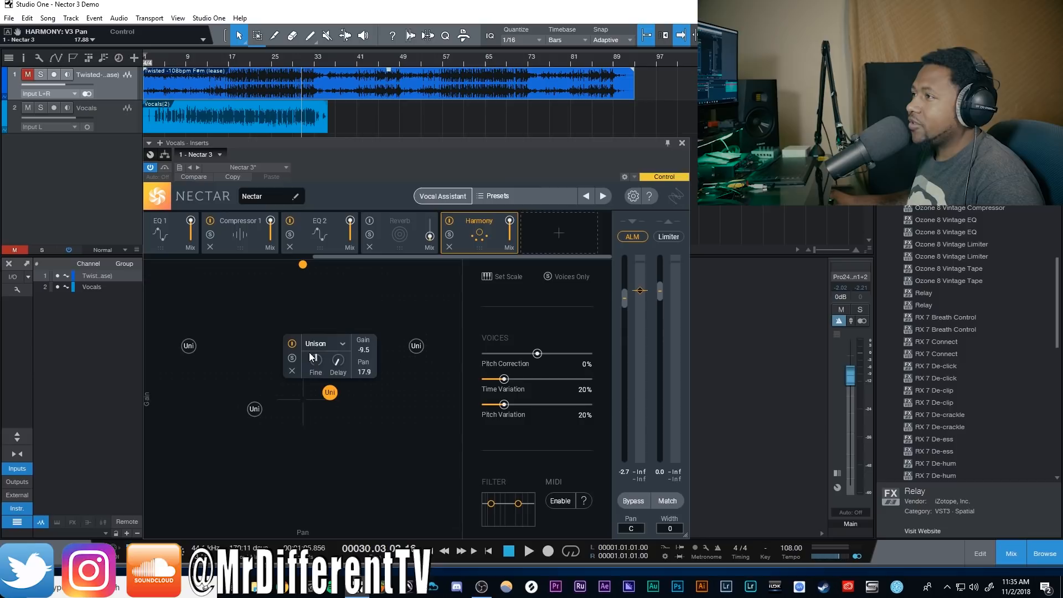
Step: Set the two added harmony voices' intervals to +7 for the one panned right and +5 for the one panned left
{"action": "left_click", "coordinate": [326, 343]}
{"action": "left_click", "coordinate": [327, 443]}
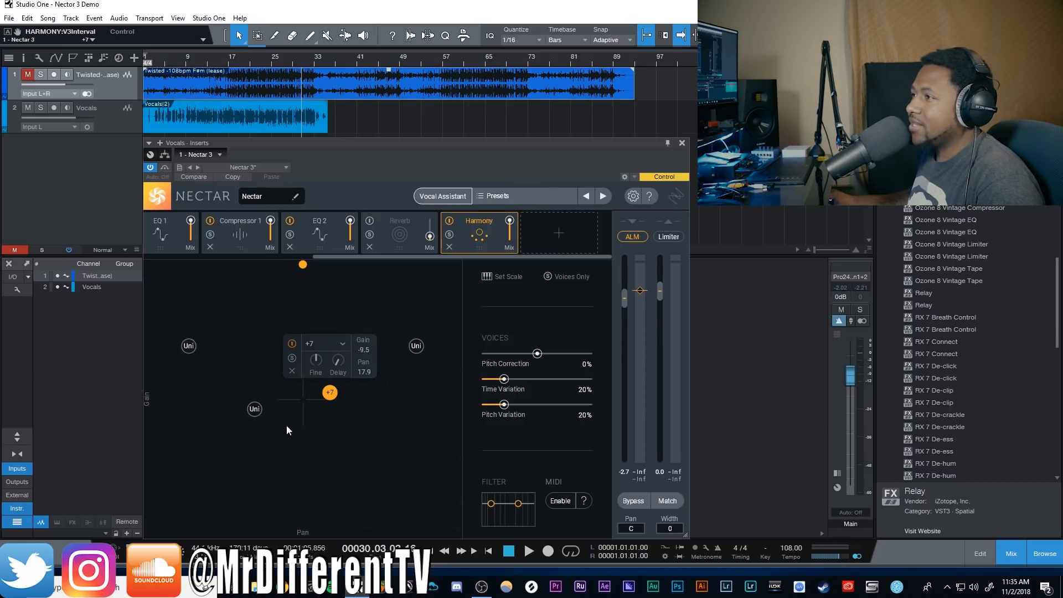
{"action": "mouse_move", "coordinate": [258, 413]}
{"action": "left_click", "coordinate": [247, 360]}
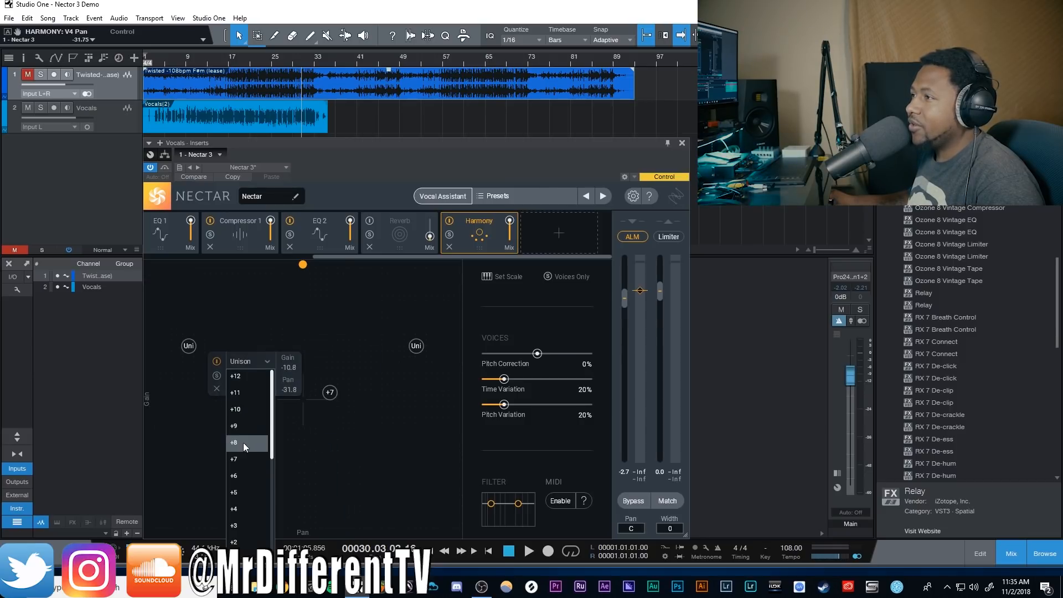
{"action": "left_click", "coordinate": [239, 493]}
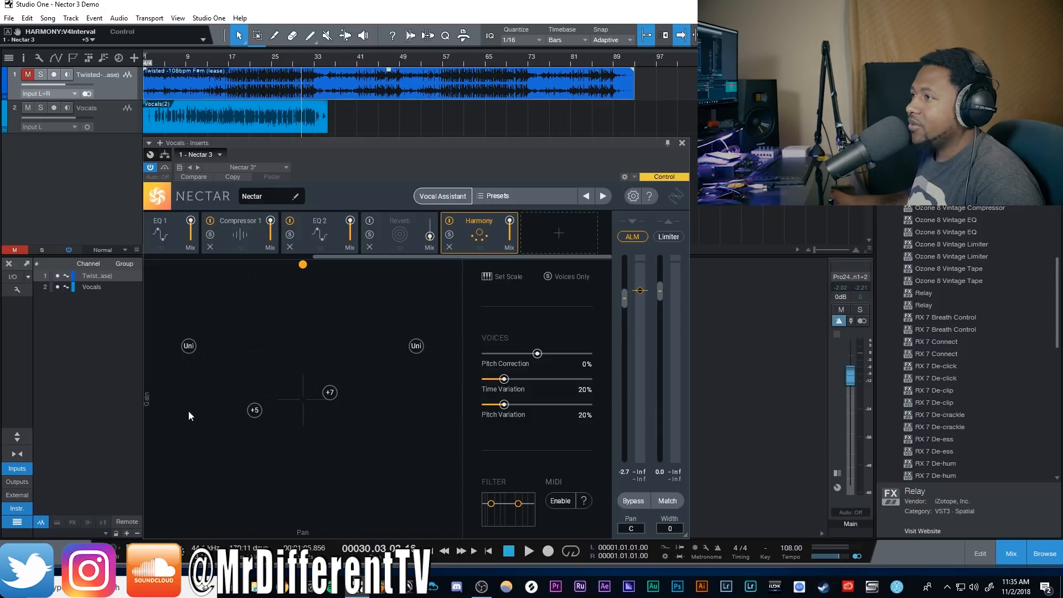
Step: Change the two original unison voices to +2 for the one panned left and +3 for the one panned right
{"action": "mouse_move", "coordinate": [188, 350]}
{"action": "left_click", "coordinate": [189, 299]}
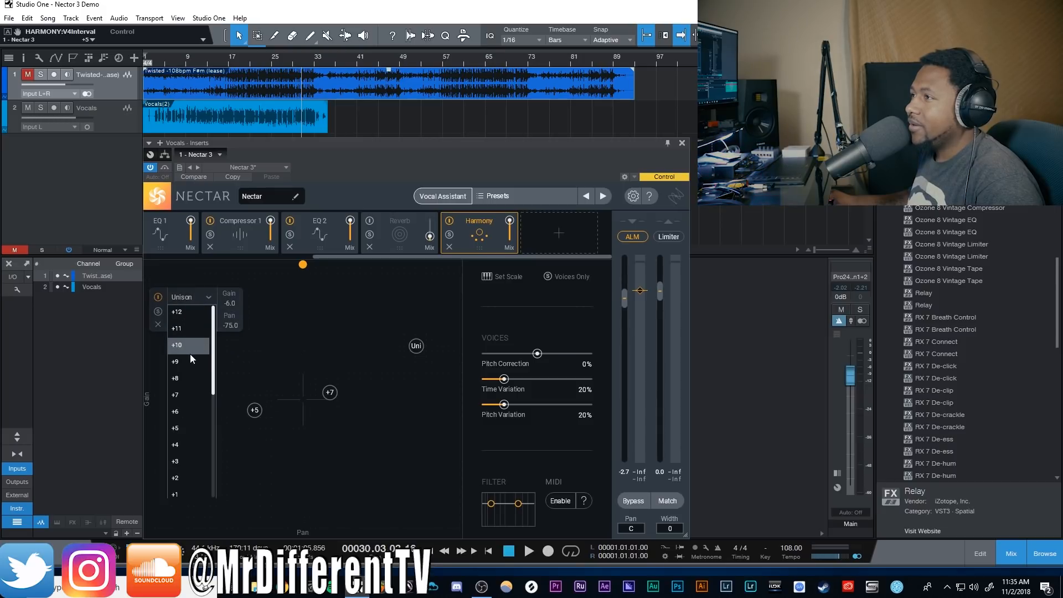
{"action": "left_click", "coordinate": [190, 477]}
{"action": "mouse_move", "coordinate": [416, 347]}
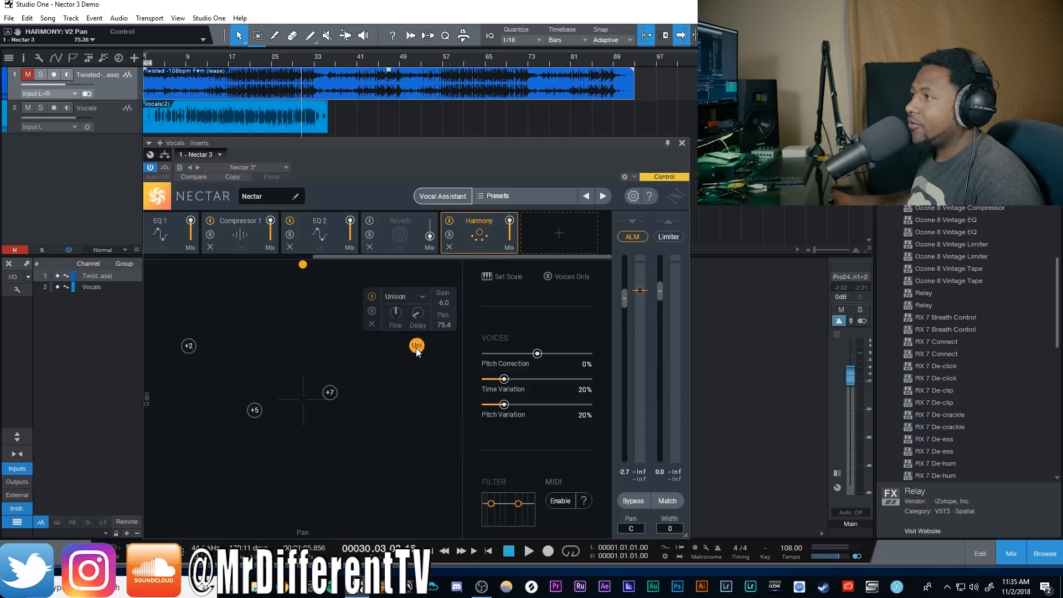
{"action": "left_click", "coordinate": [404, 297]}
{"action": "left_click", "coordinate": [399, 420]}
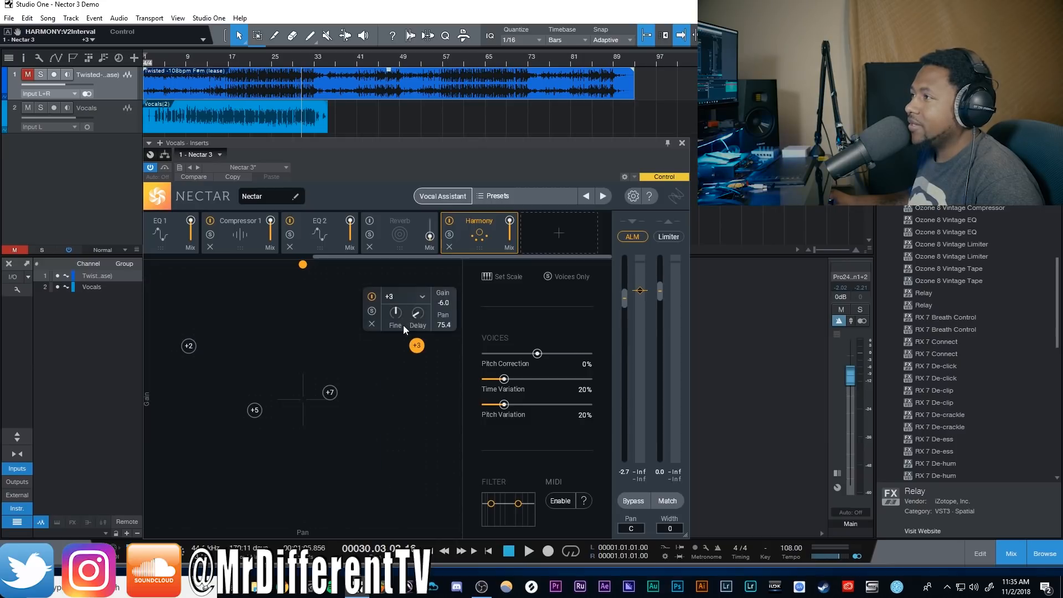
Step: Move the +7 voice to about gain -10.7, pan 34.3 and play the vocal through the harmonies
{"action": "left_click_drag", "start_coordinate": [331, 394], "coordinate": [354, 408]}
{"action": "key", "text": "space"}
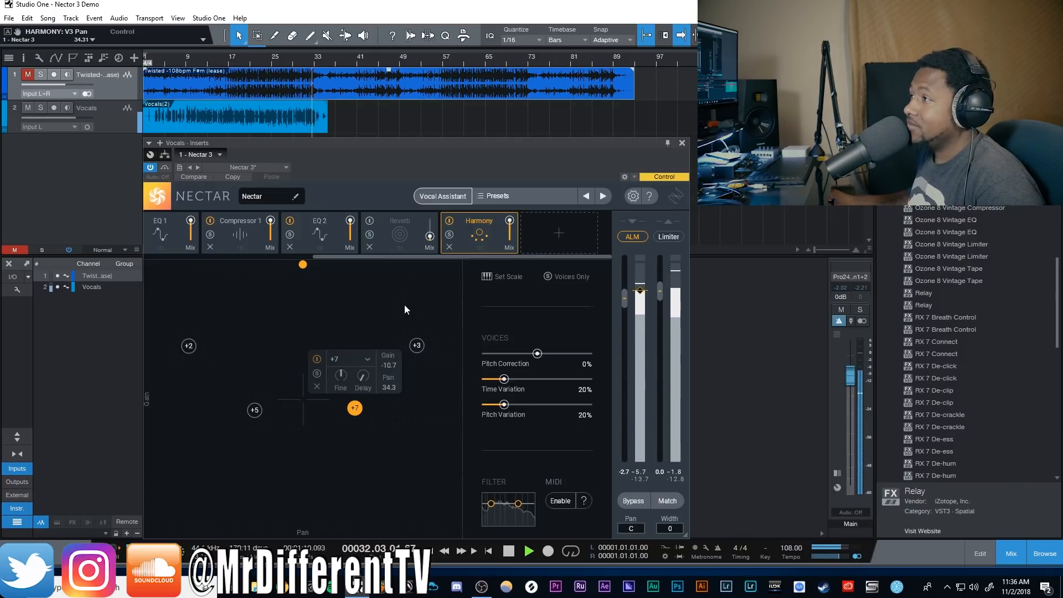
{"action": "key", "text": "space"}
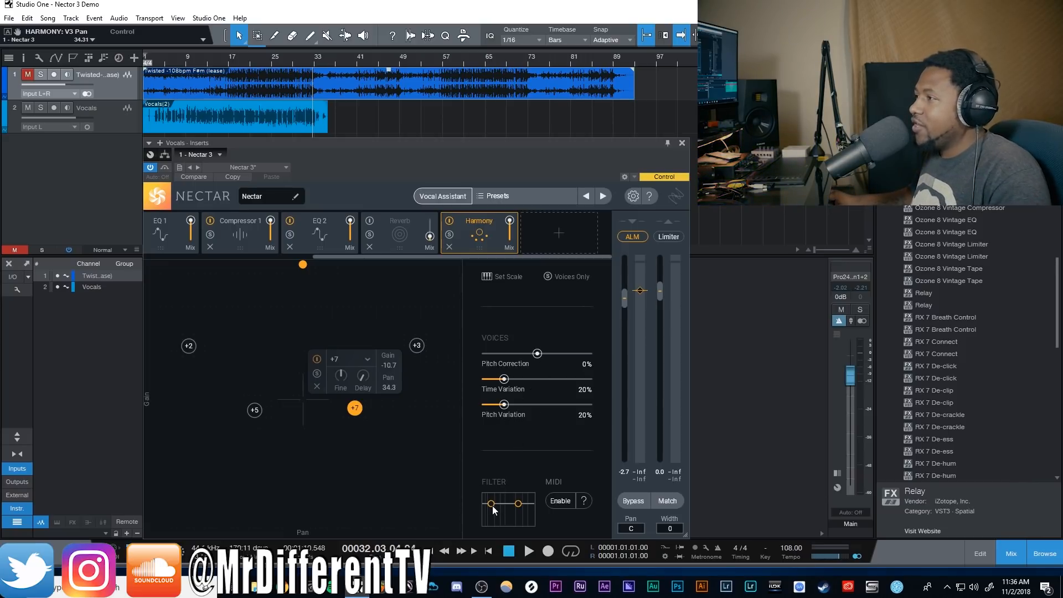
Step: Open the Harmony module's MIDI Mode Setup instructions and examine how to trigger the voices from a controller
{"action": "left_click", "coordinate": [560, 501]}
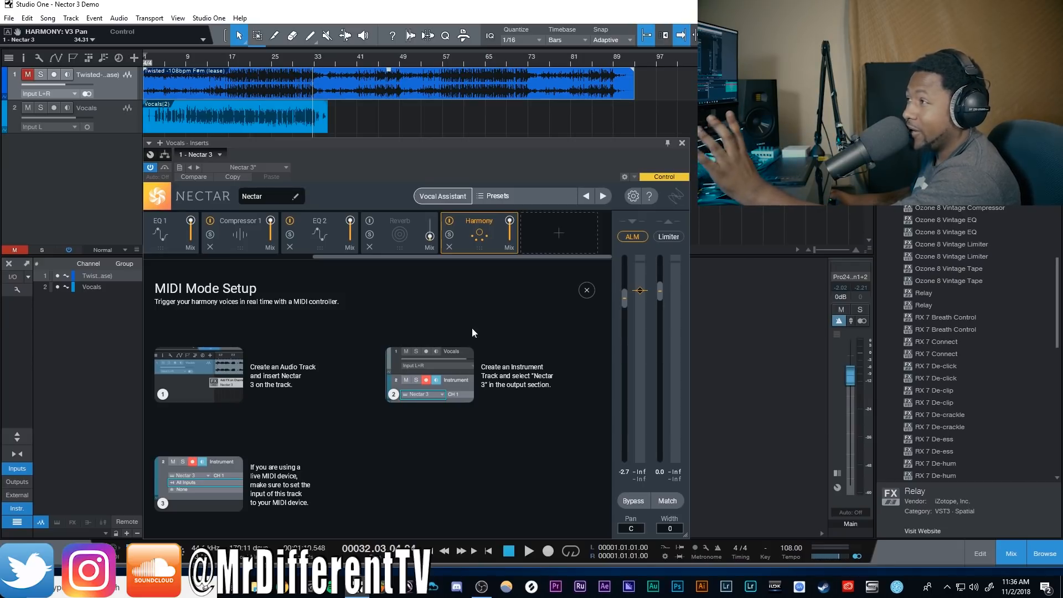
{"action": "left_click", "coordinate": [586, 290]}
{"action": "left_click", "coordinate": [583, 505]}
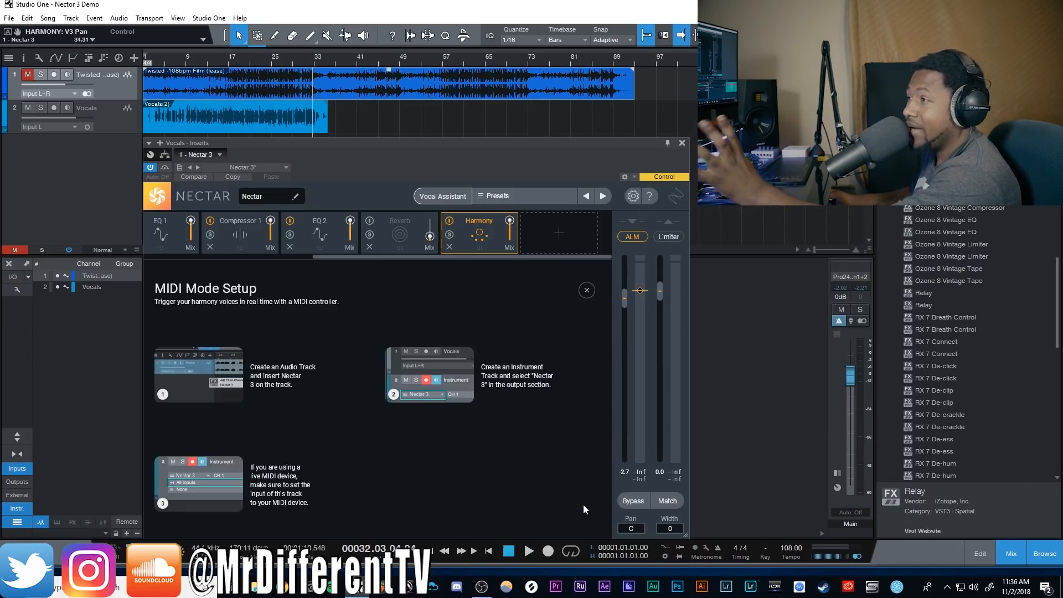
Step: Close the MIDI Mode Setup instructions and remove the Harmony module from the chain
{"action": "left_click", "coordinate": [586, 290]}
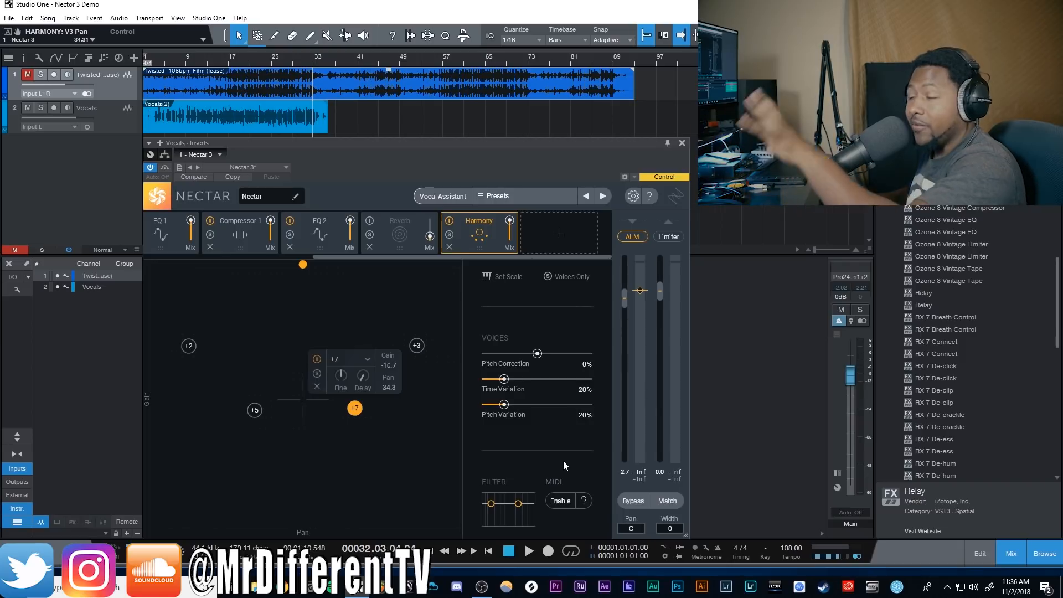
{"action": "left_click", "coordinate": [449, 247]}
Step: Add a Saturation module in Decimate mode with its amount at 100% and play the vocal
{"action": "left_click", "coordinate": [540, 232]}
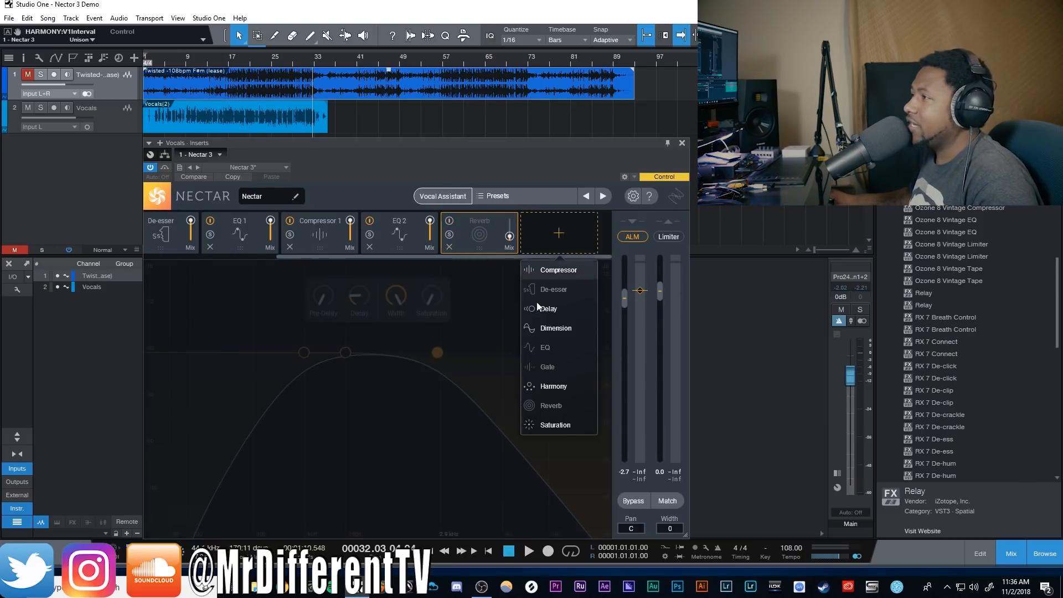
{"action": "left_click", "coordinate": [558, 430]}
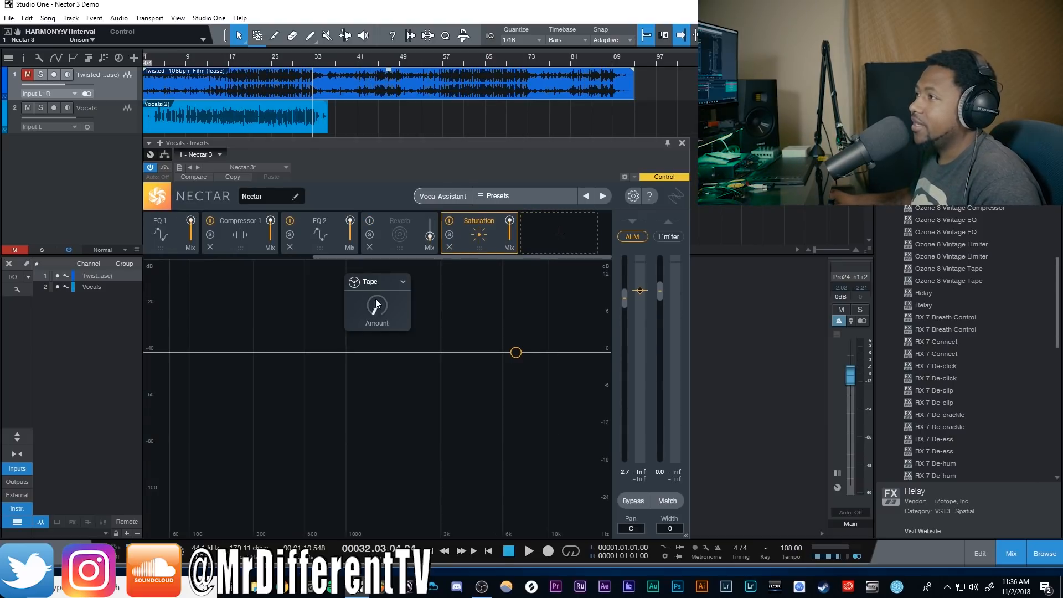
{"action": "left_click", "coordinate": [380, 281]}
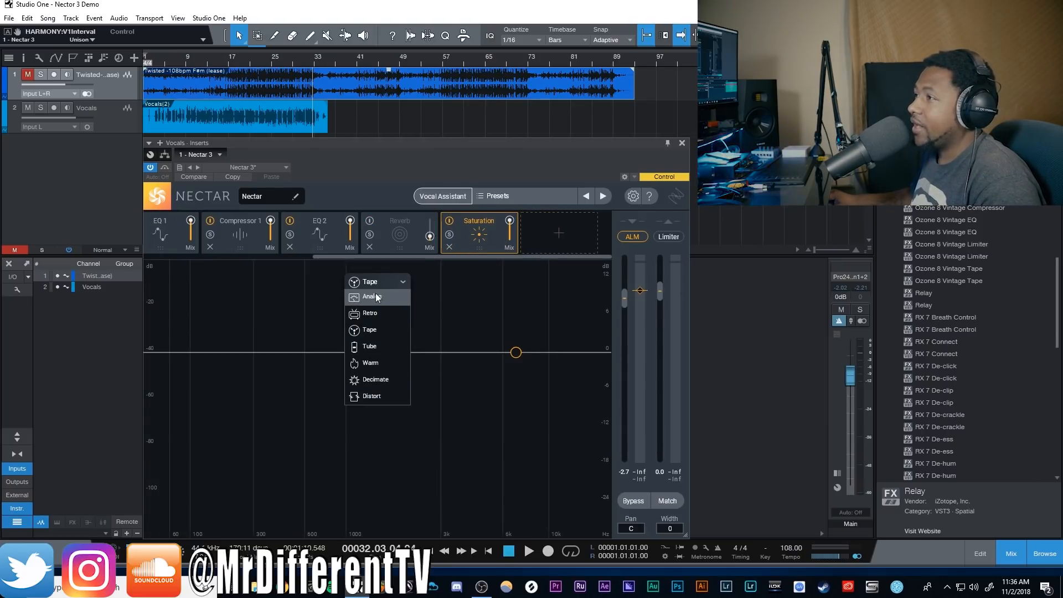
{"action": "left_click", "coordinate": [374, 382]}
{"action": "left_click_drag", "start_coordinate": [387, 302], "coordinate": [379, 222]}
{"action": "key", "text": "space"}
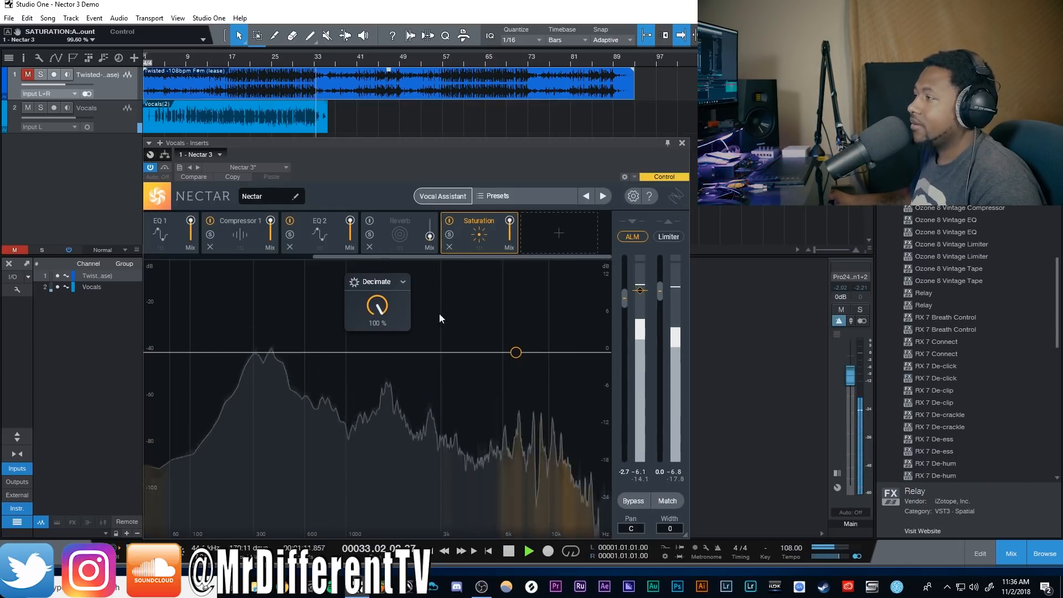
Step: Set the saturation high shelf to about -2.77 dB at 6.8 kHz and play the vocal from around bar 10
{"action": "left_click_drag", "start_coordinate": [515, 352], "coordinate": [418, 303]}
{"action": "left_click_drag", "start_coordinate": [418, 352], "coordinate": [516, 371]}
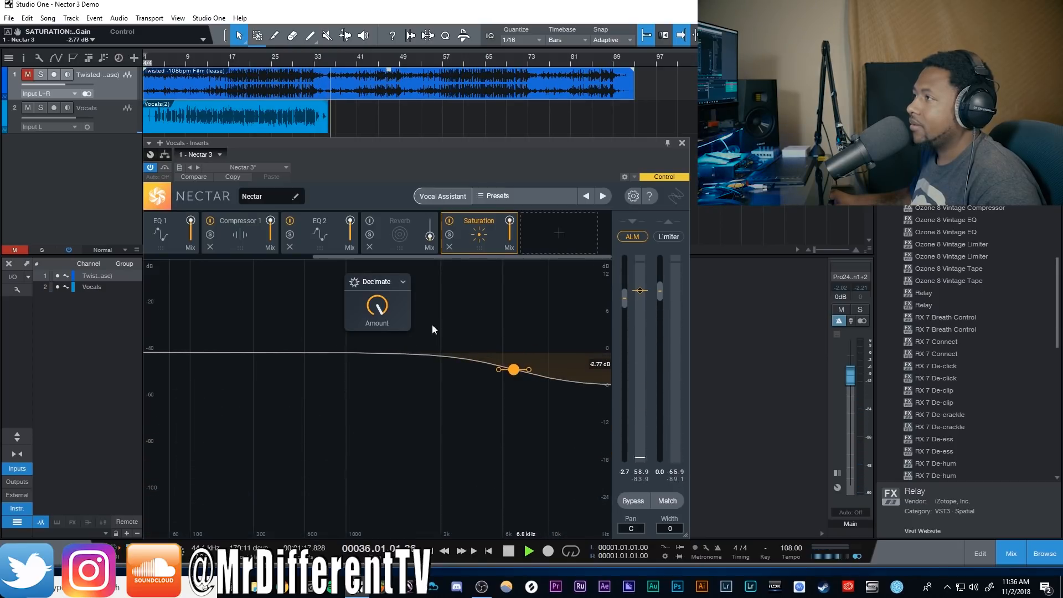
{"action": "left_click", "coordinate": [198, 60]}
{"action": "key", "text": "space"}
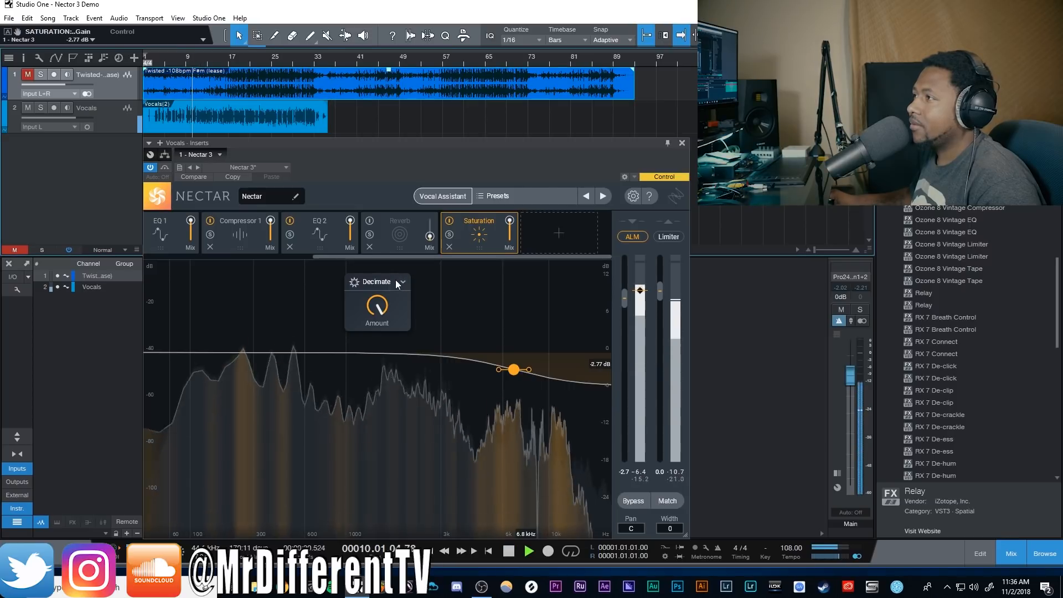
Step: Compare the Warm, Distort and Tape saturation modes during playback and remove the Saturation module
{"action": "left_click", "coordinate": [397, 283]}
{"action": "left_click", "coordinate": [380, 360]}
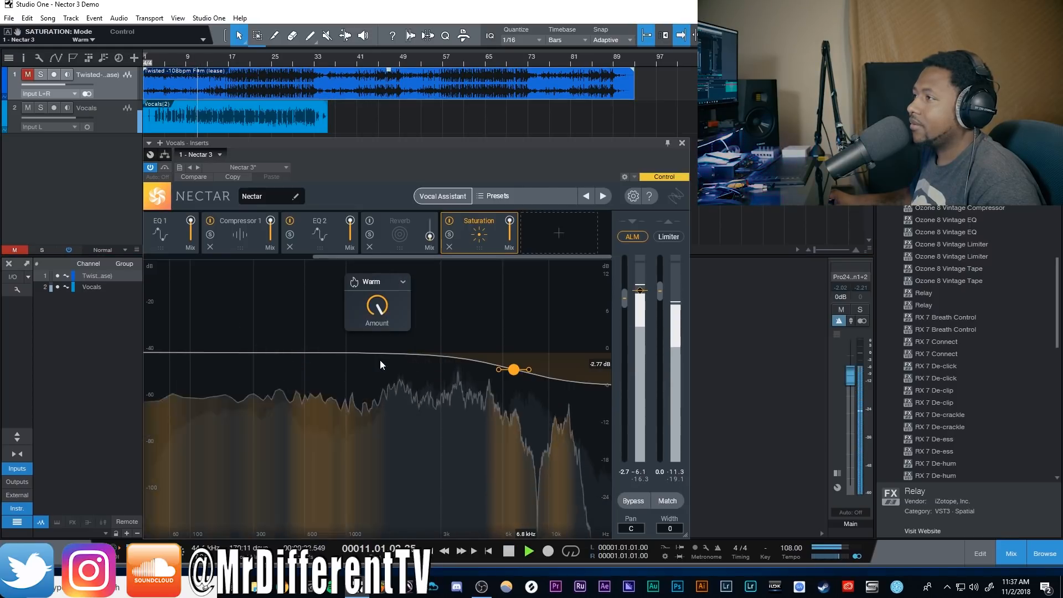
{"action": "left_click", "coordinate": [384, 280]}
{"action": "left_click", "coordinate": [383, 374]}
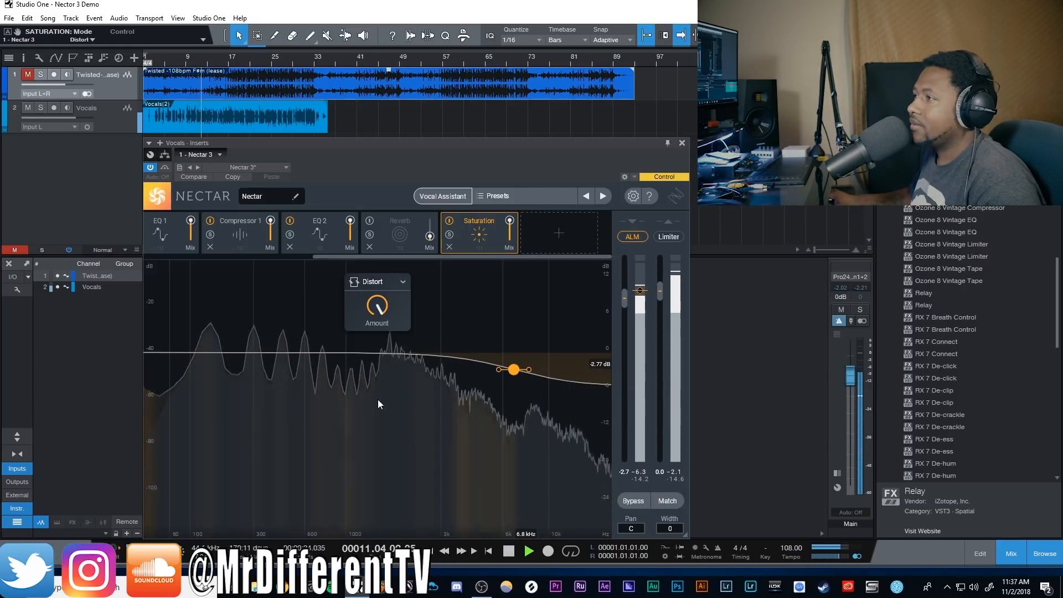
{"action": "left_click", "coordinate": [390, 282]}
{"action": "left_click", "coordinate": [375, 322]}
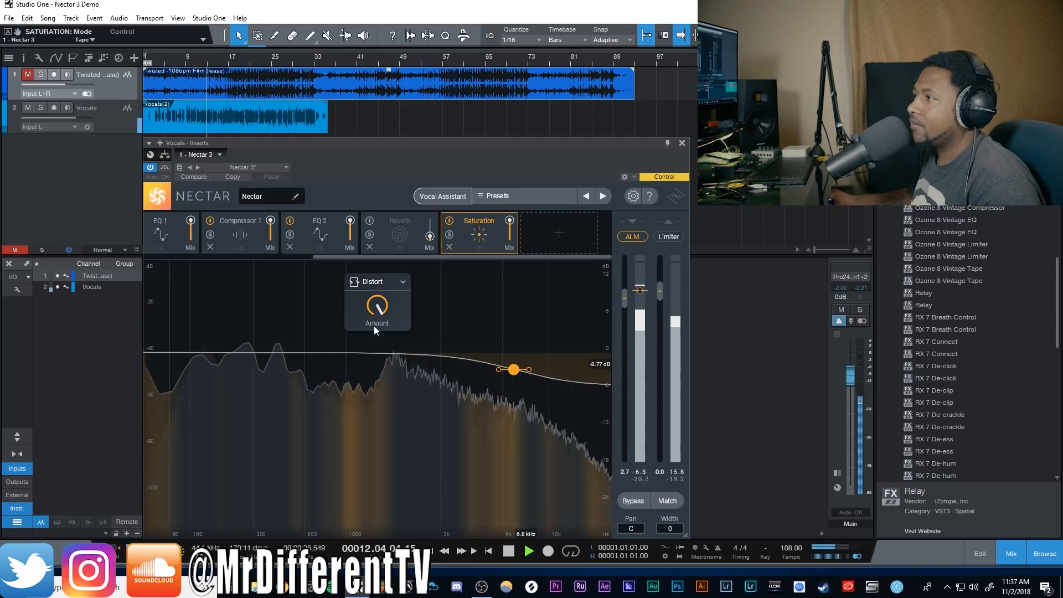
{"action": "key", "text": "space"}
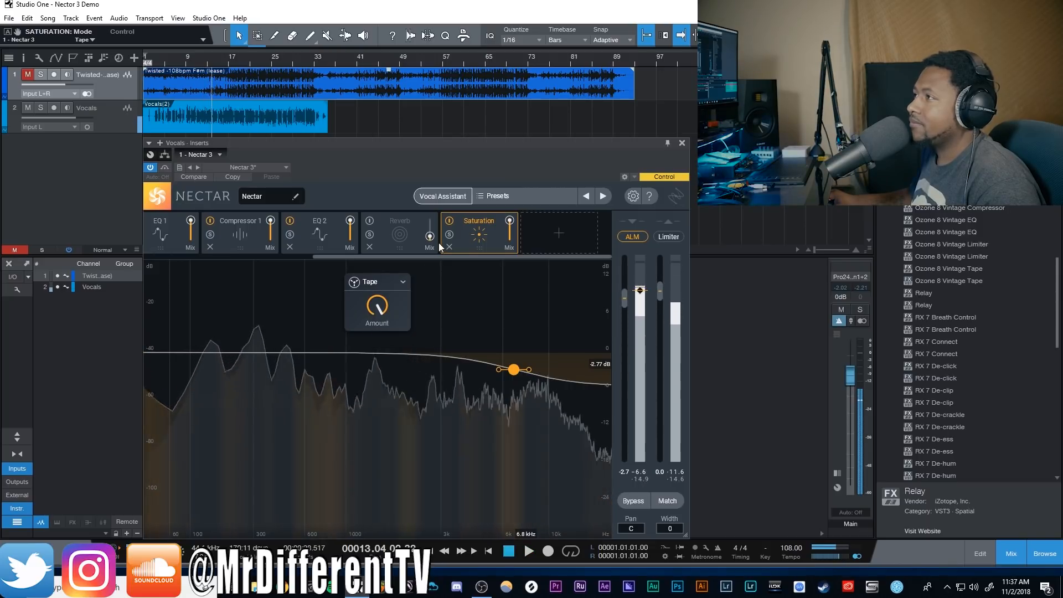
{"action": "left_click", "coordinate": [448, 247]}
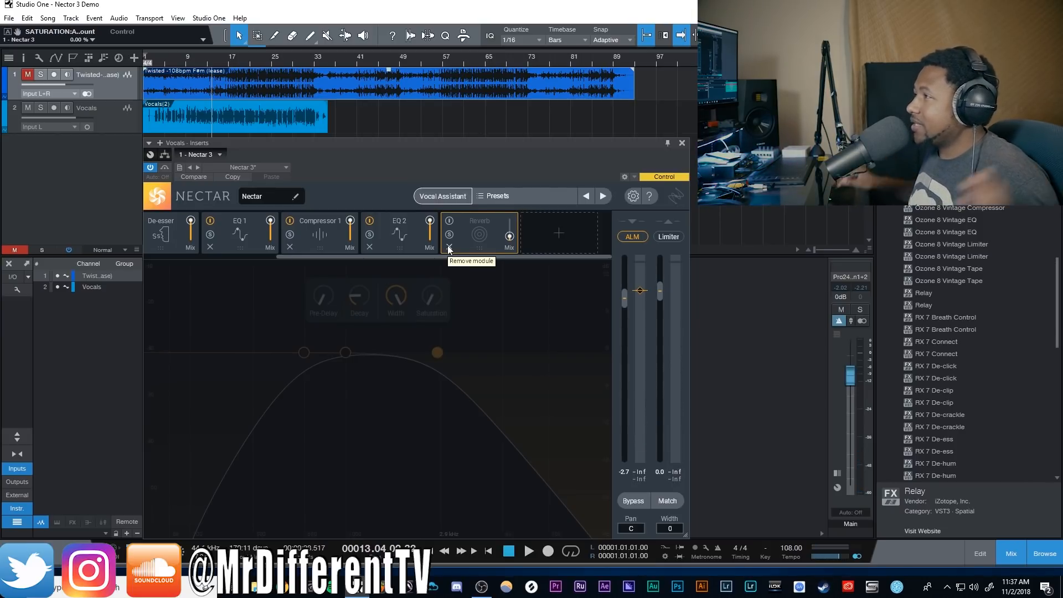
Step: Play the vocal with ALM switched off and back on to compare the input level handling
{"action": "left_click", "coordinate": [640, 236]}
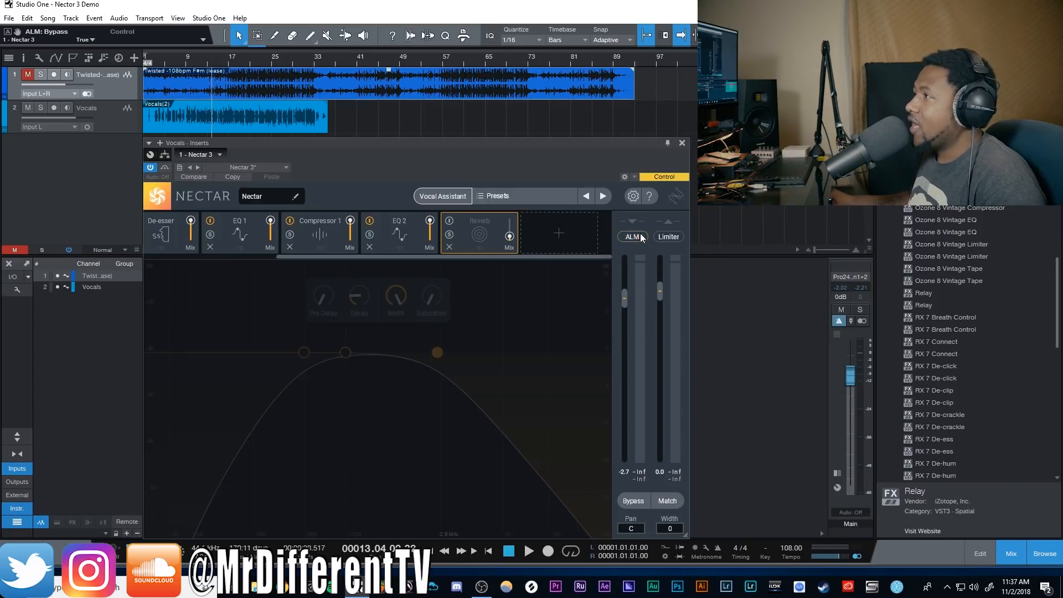
{"action": "key", "text": "space"}
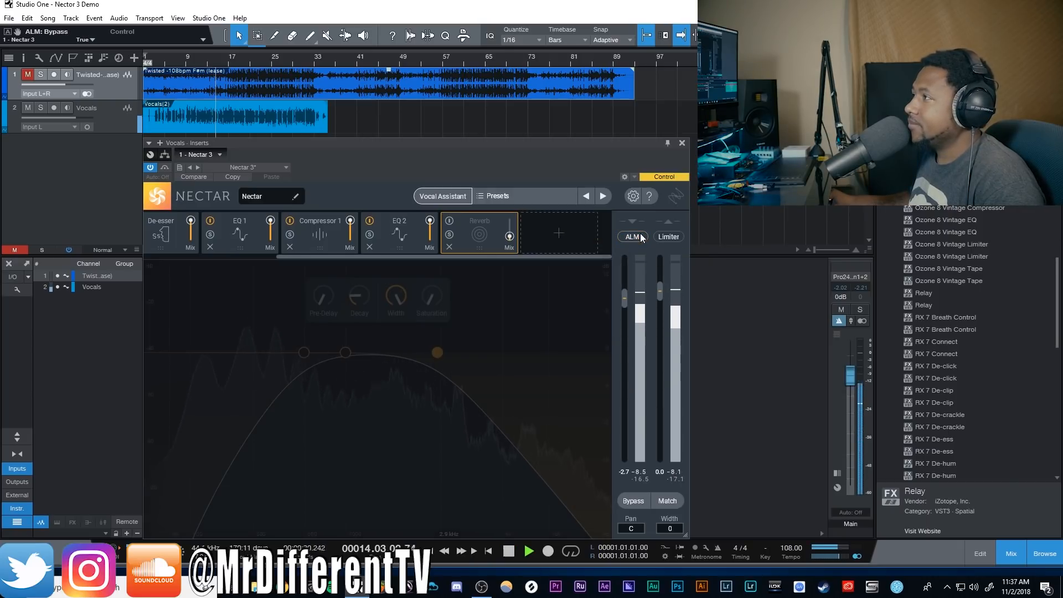
{"action": "left_click", "coordinate": [640, 237]}
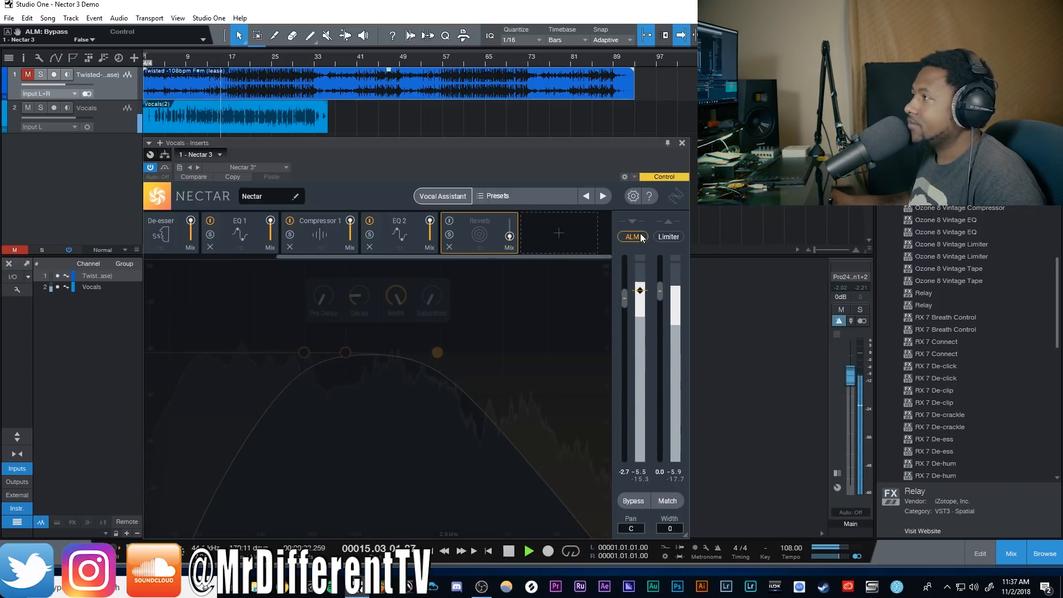
{"action": "key", "text": "space"}
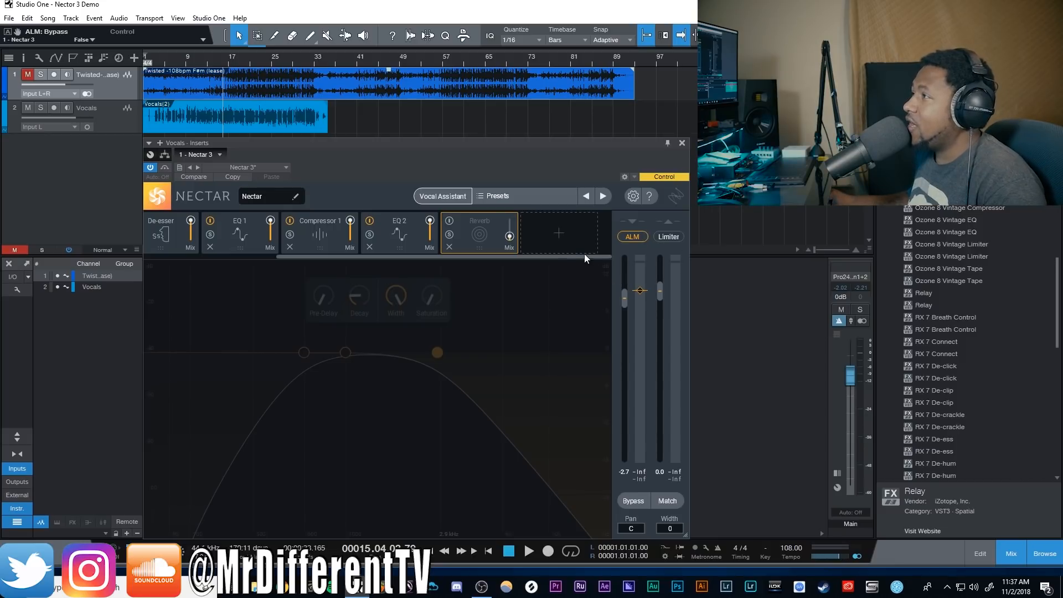
Step: Bring the Pitch and Gate modules at the beginning of the module chain into view
{"action": "left_click_drag", "start_coordinate": [519, 255], "coordinate": [364, 247]}
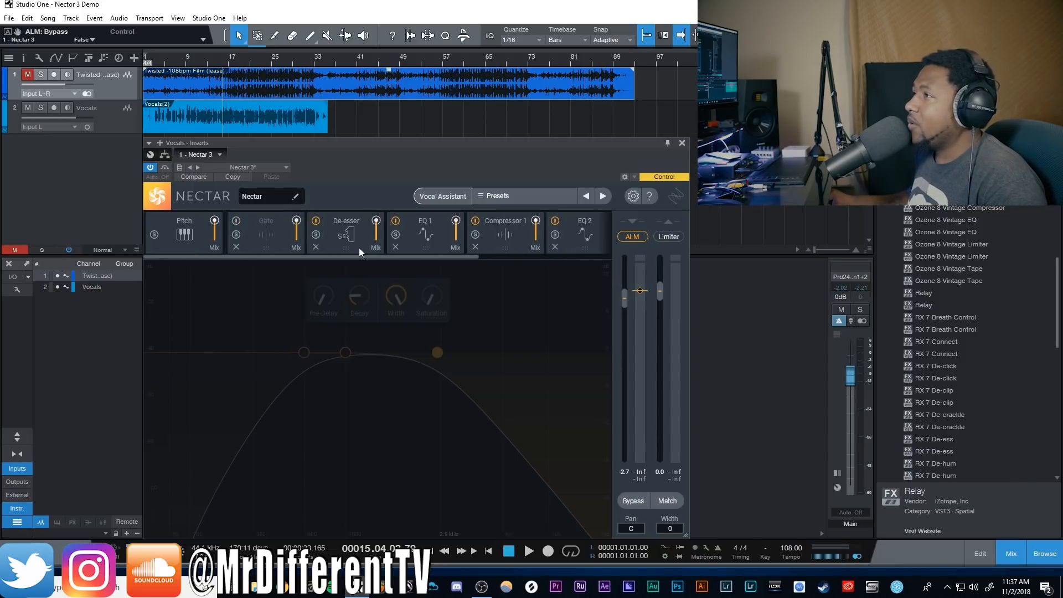